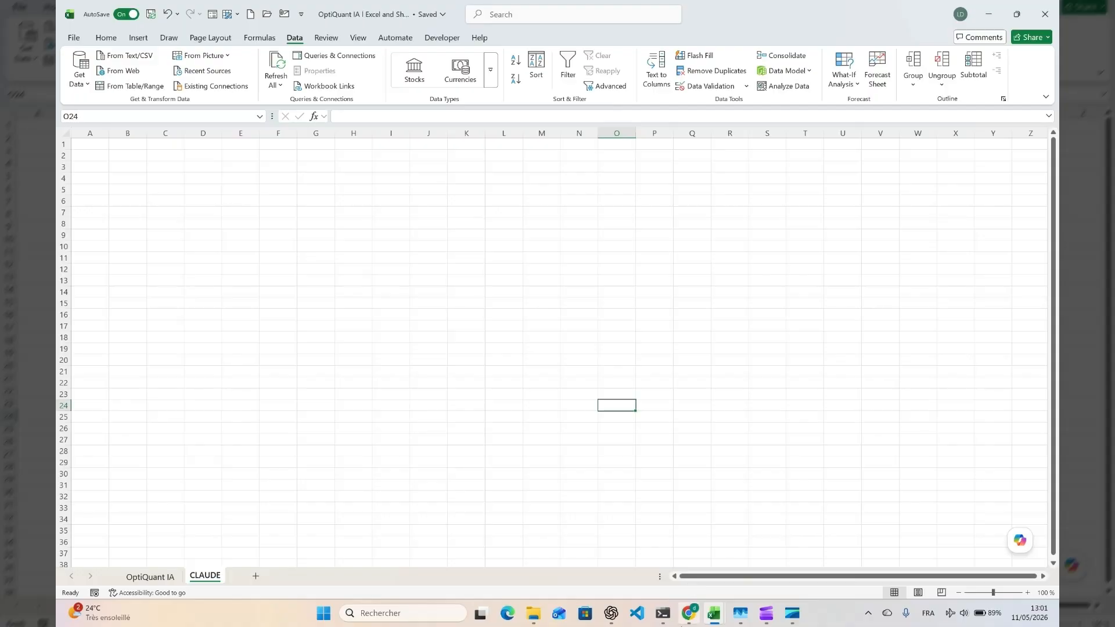
pyautogui.moveTo(680, 621)
pyautogui.moveTo(765, 614)
pyautogui.moveTo(713, 619)
pyautogui.moveTo(735, 605)
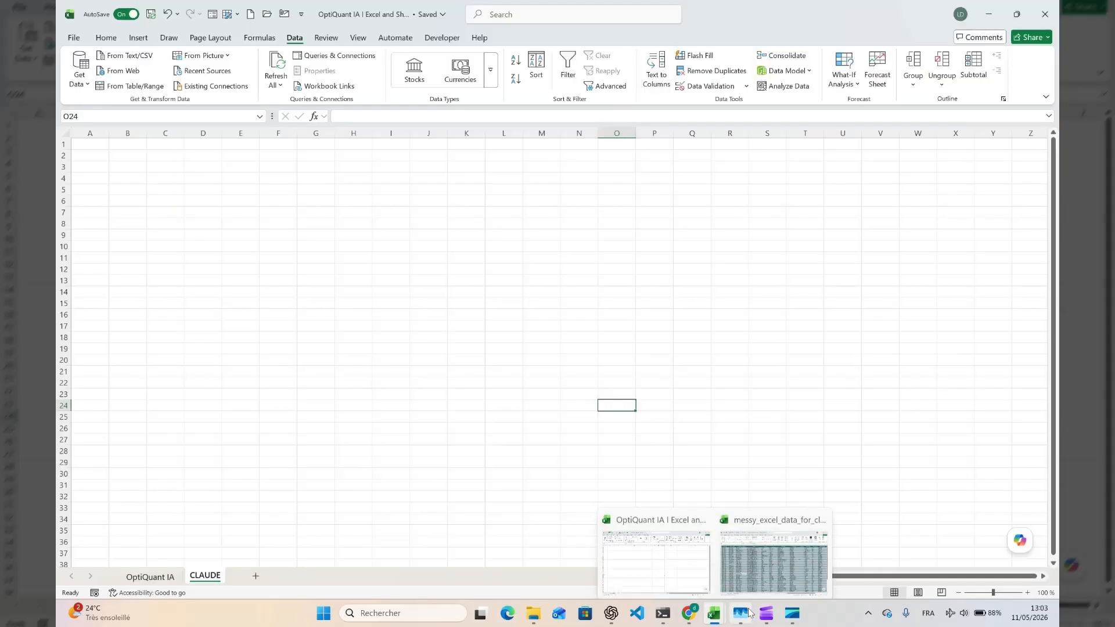
pyautogui.click(766, 612)
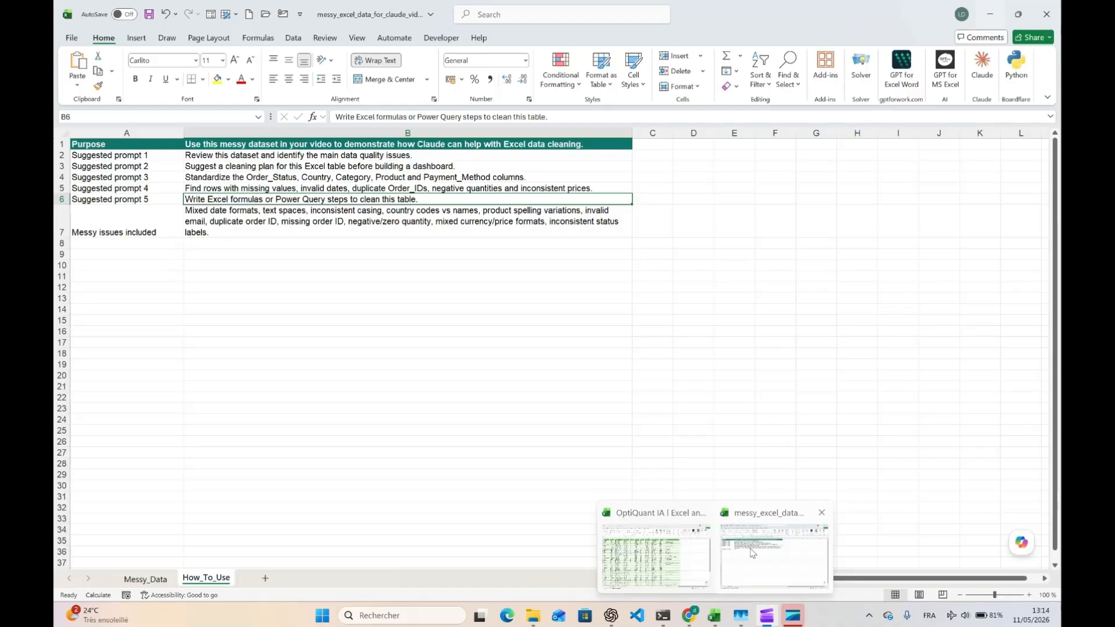
# Switch to the OptiQuant IA workbook and look over the DATA_2 table, including the Order_Status entries.
pyautogui.click(656, 558)
pyautogui.click(585, 440)
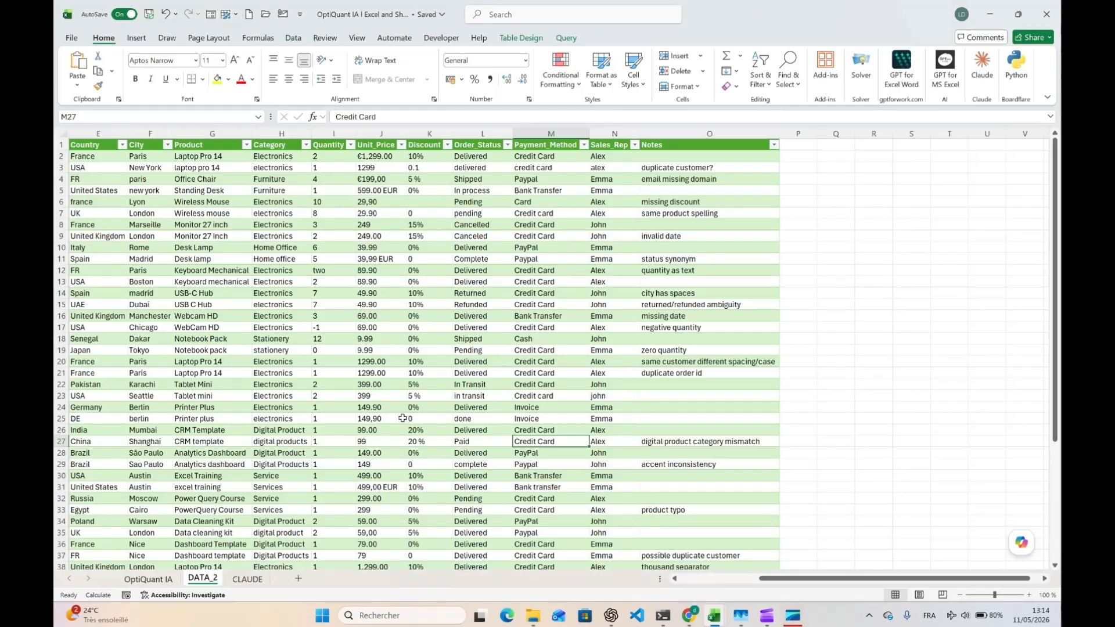
pyautogui.scroll(-3, 449, 265)
pyautogui.scroll(3, 448, 264)
pyautogui.click(457, 225)
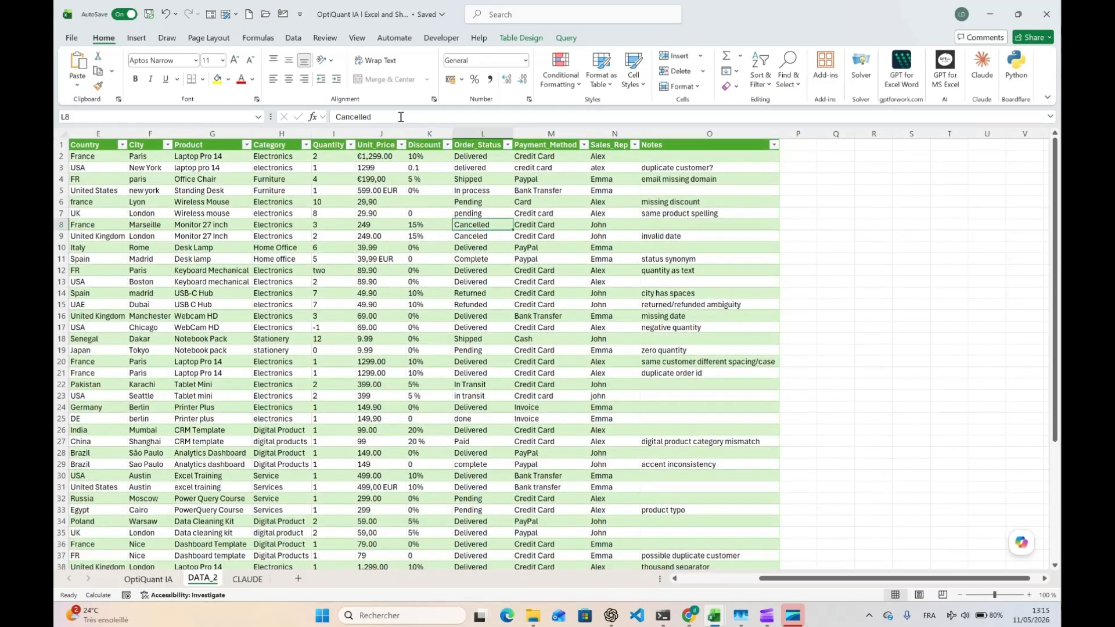
pyautogui.hscroll(-5, 142, 193)
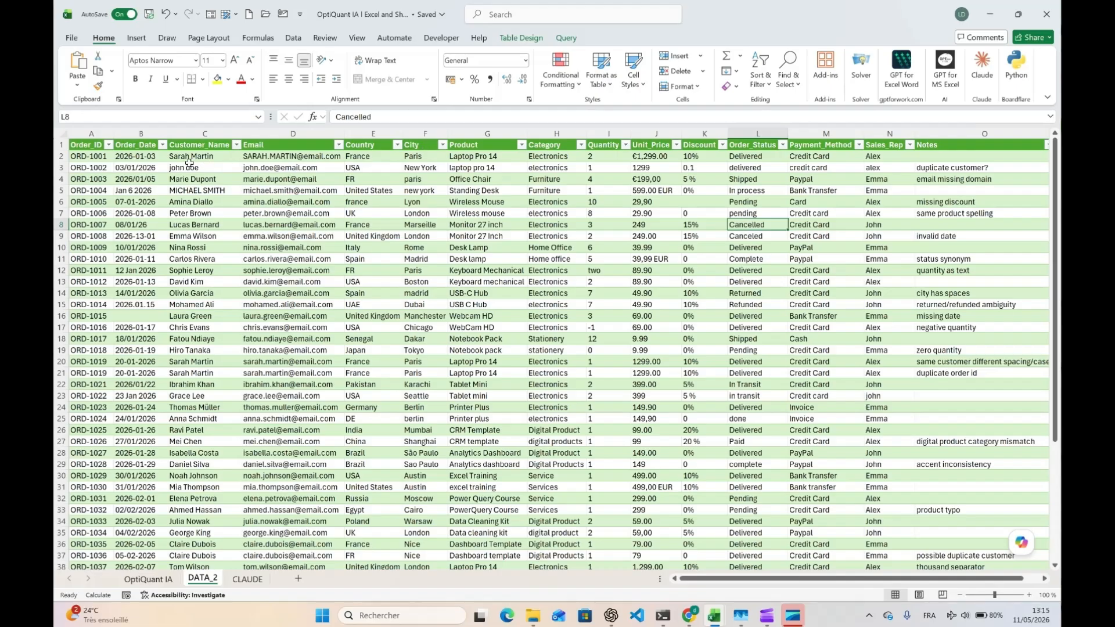
# Examine the Order_Date, Unit_Price and Discount columns of DATA_2 for inconsistent formats.
pyautogui.click(141, 133)
pyautogui.click(133, 181)
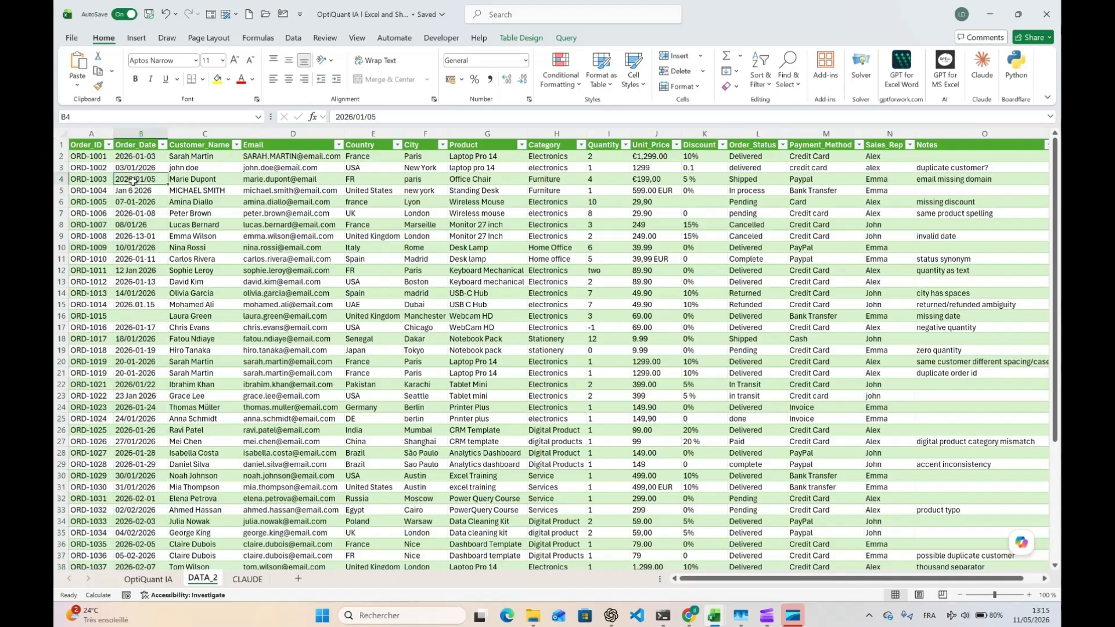
pyautogui.scroll(-3, 143, 316)
pyautogui.scroll(3, 143, 316)
pyautogui.click(653, 157)
pyautogui.moveTo(653, 156)
pyautogui.mouseDown()
pyautogui.moveTo(649, 168)
pyautogui.moveTo(645, 149)
pyautogui.moveTo(646, 169)
pyautogui.mouseUp()
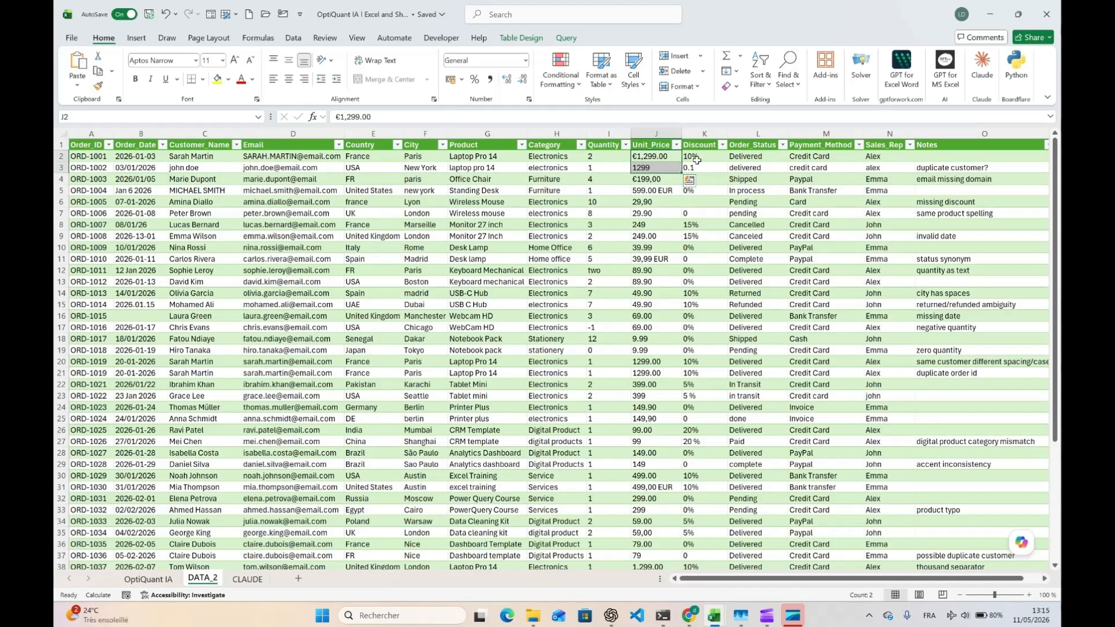
pyautogui.click(705, 259)
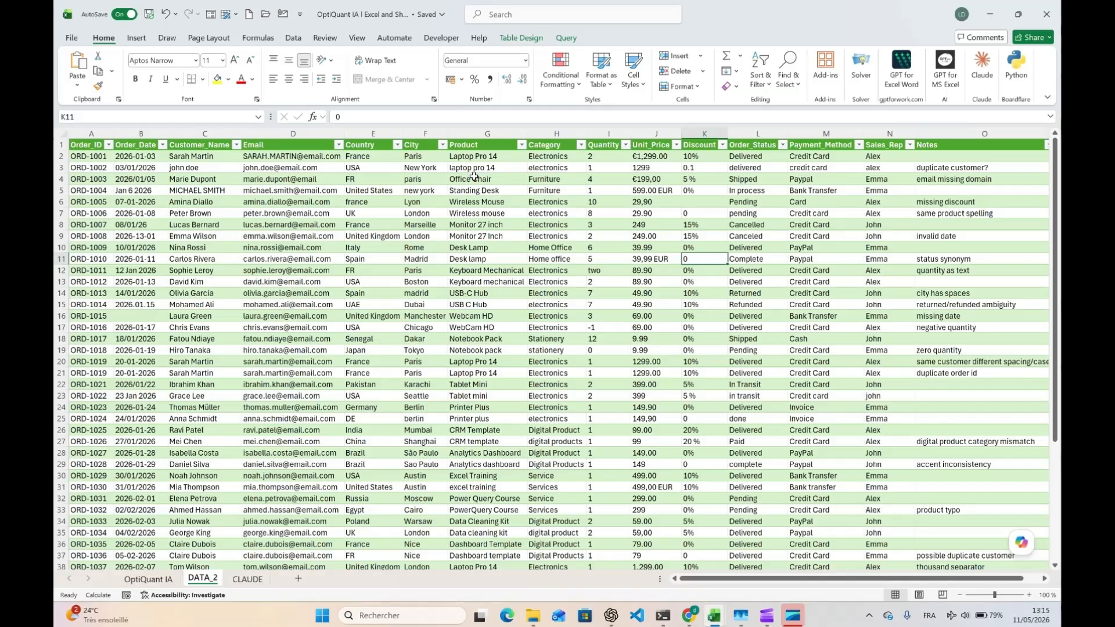
# Examine the Country, City, Product and Category columns of DATA_2 for inconsistent naming and casing.
pyautogui.click(391, 215)
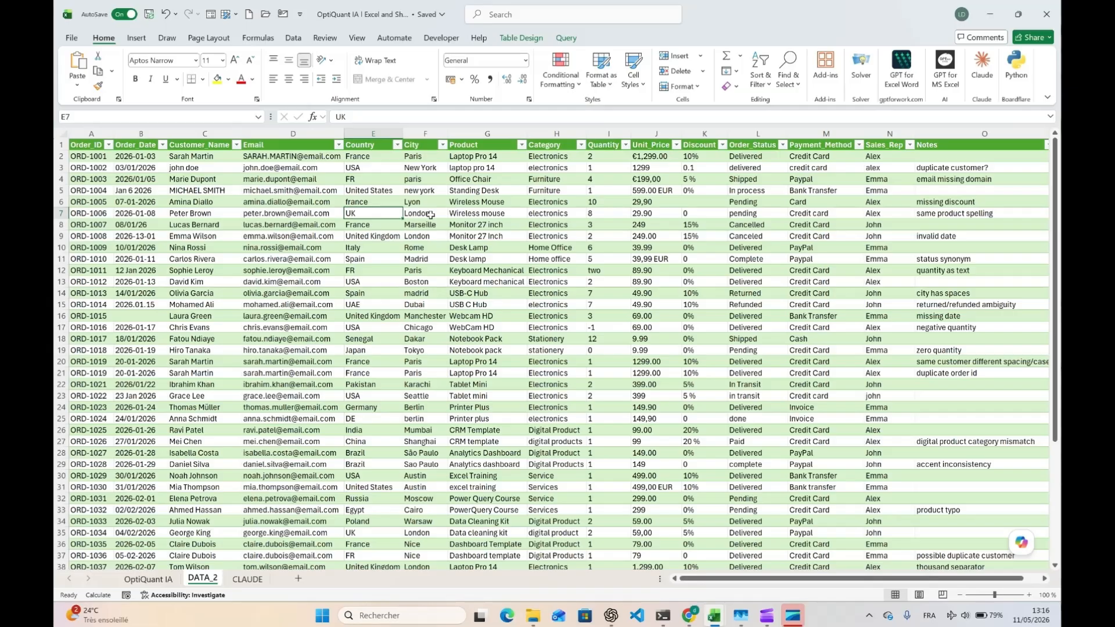
pyautogui.moveTo(430, 214); pyautogui.dragTo(431, 225)
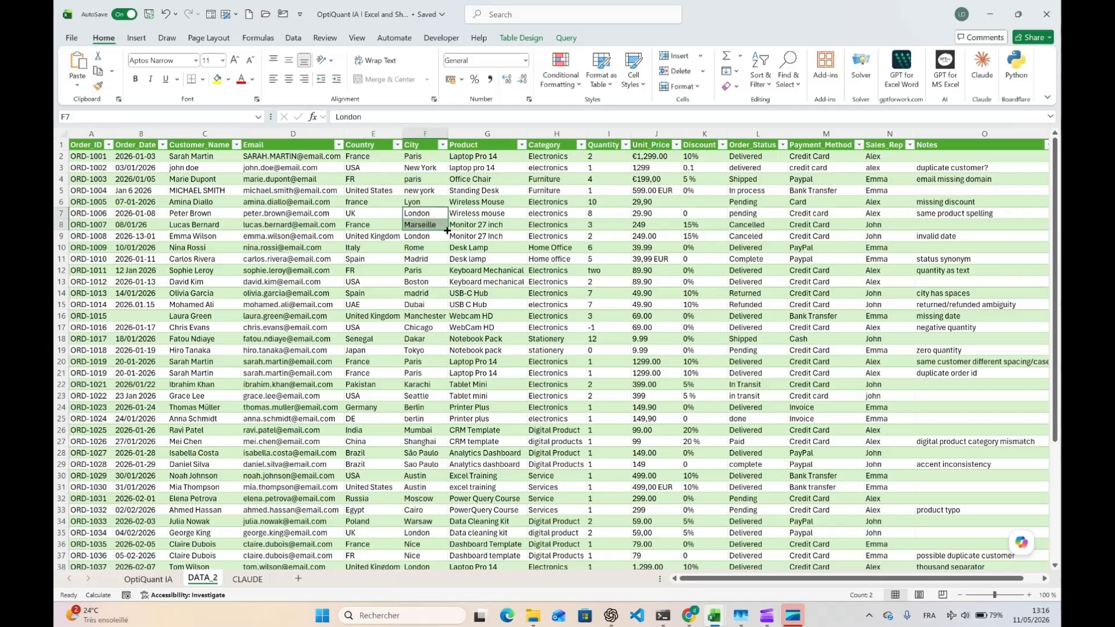
pyautogui.scroll(-1, 447, 231)
pyautogui.scroll(1, 447, 231)
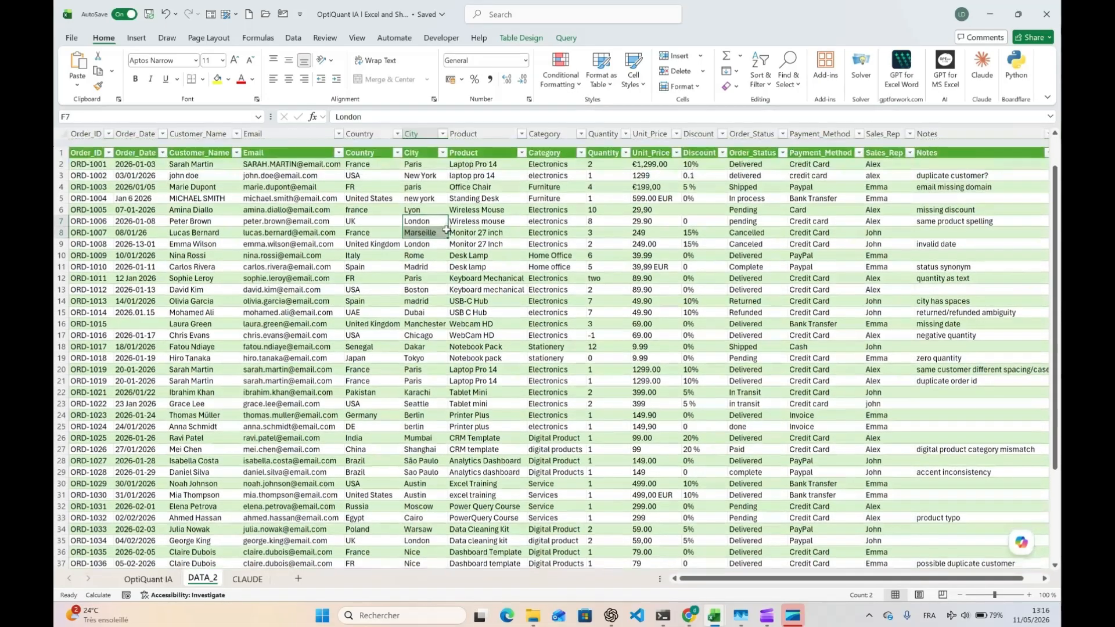
pyautogui.scroll(-12, 493, 200)
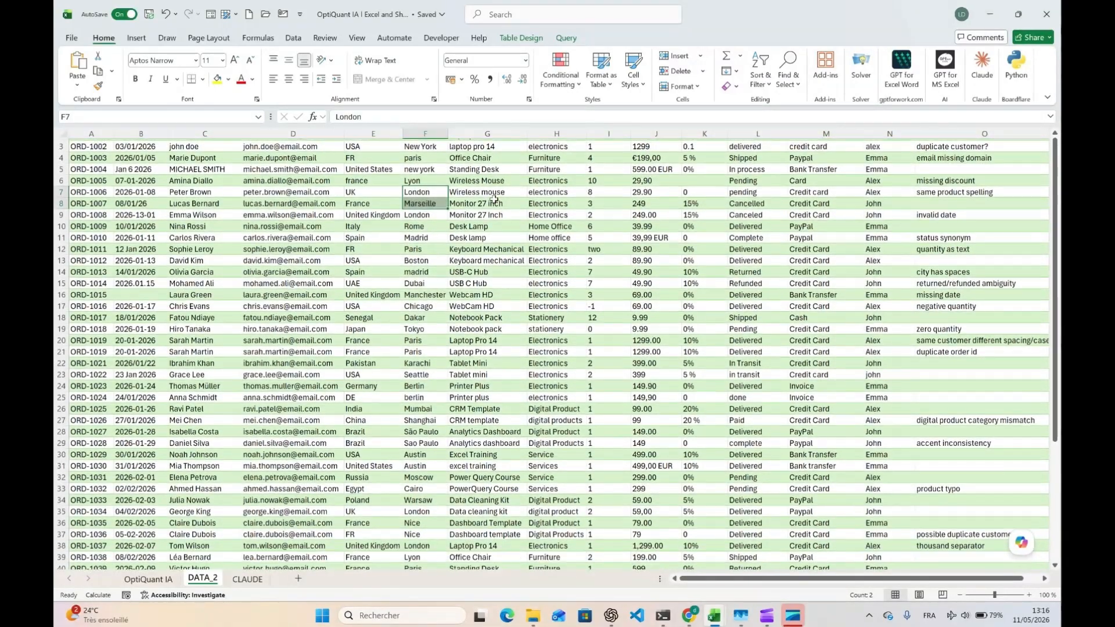
pyautogui.scroll(12, 493, 199)
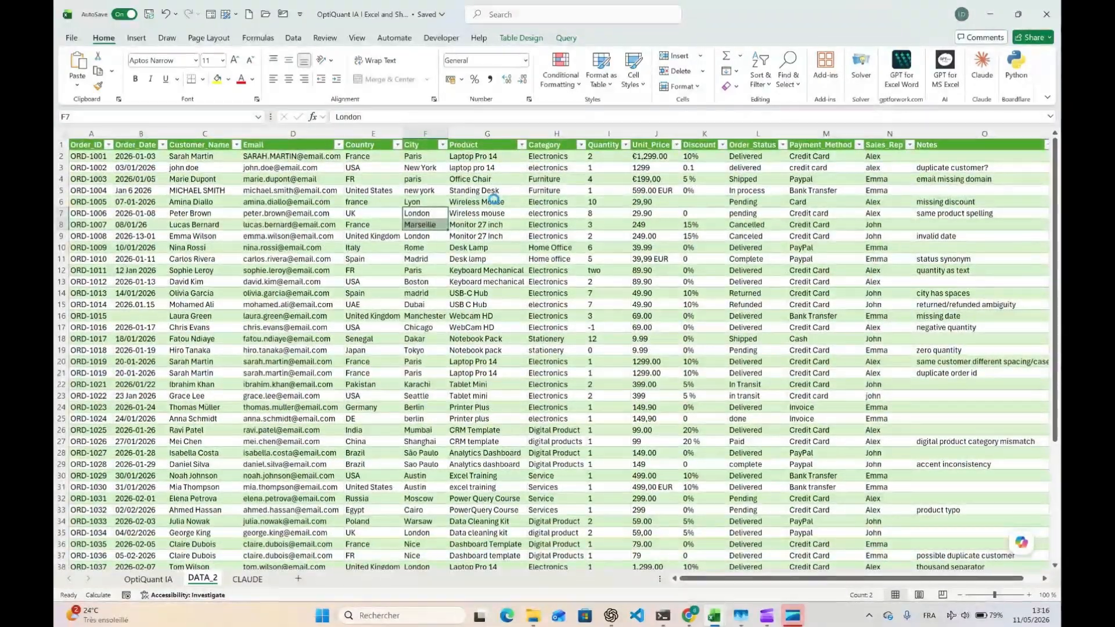
pyautogui.click(473, 257)
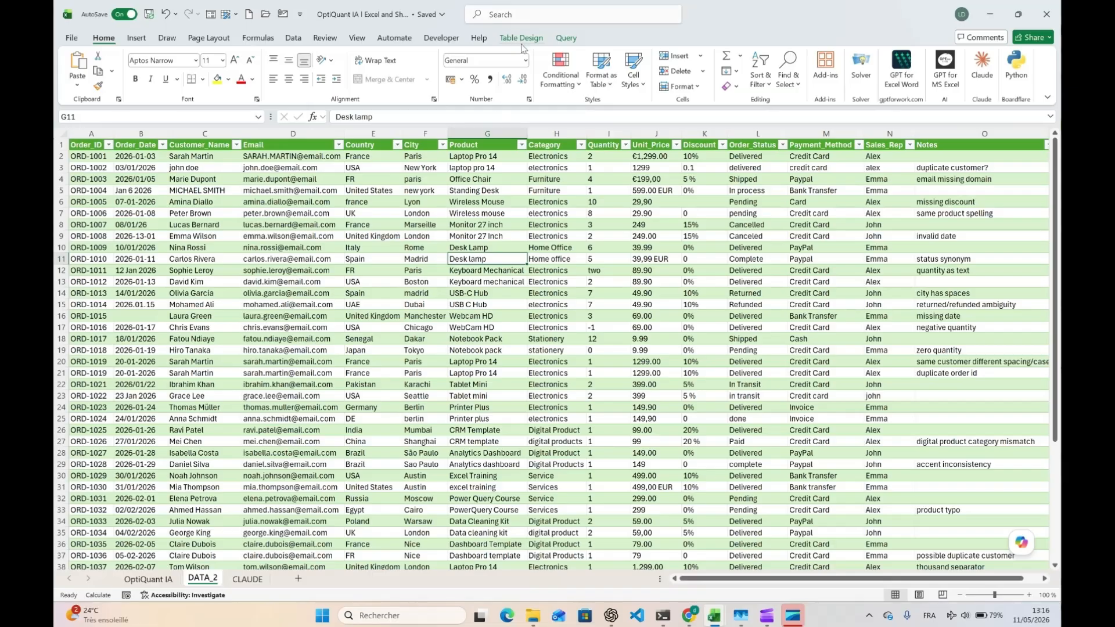
pyautogui.click(581, 179)
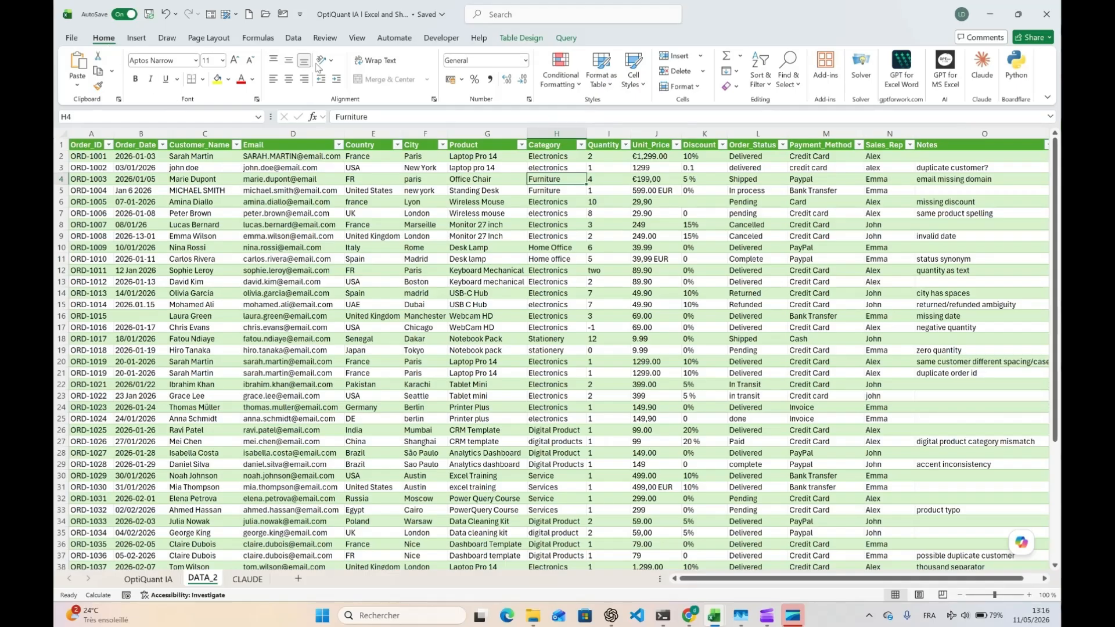
# Open the Claude add-in beside the DATA_2 table, ready for a message.
pyautogui.click(983, 67)
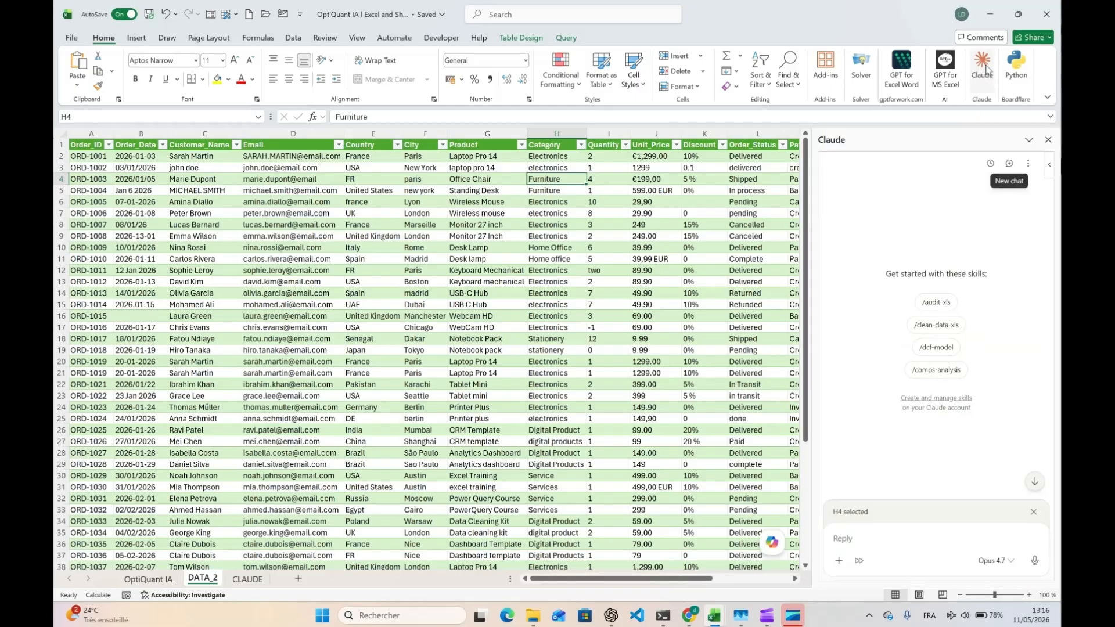
pyautogui.click(887, 537)
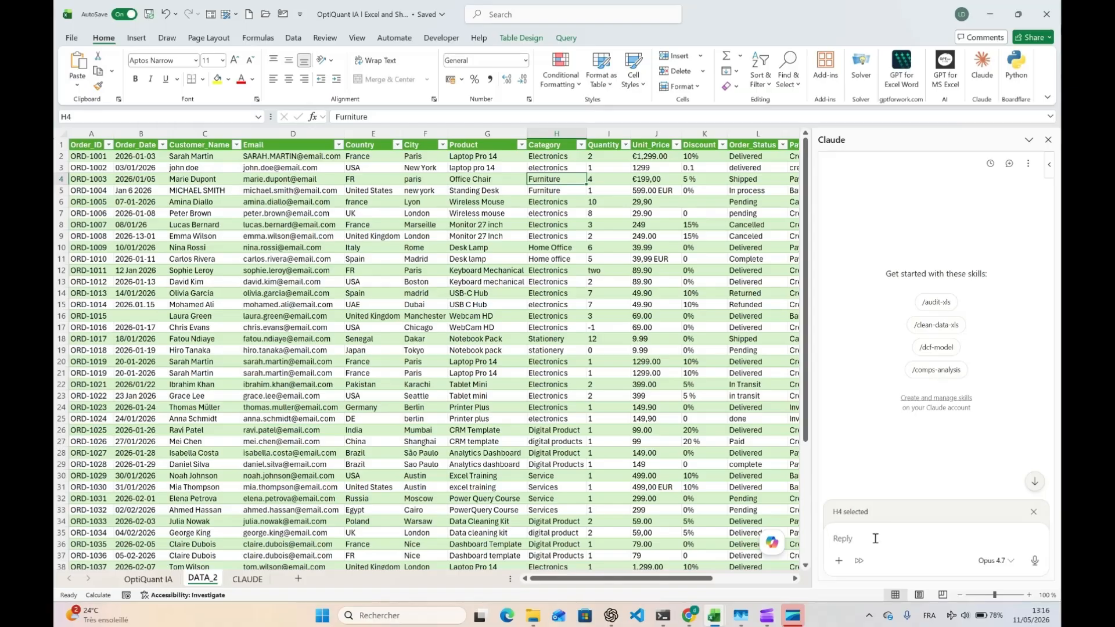
# Copy the text of suggested prompt 1 from cell B2 of the How_To_Use sheet in the messy data workbook and return to DATA_2.
pyautogui.moveTo(608, 621)
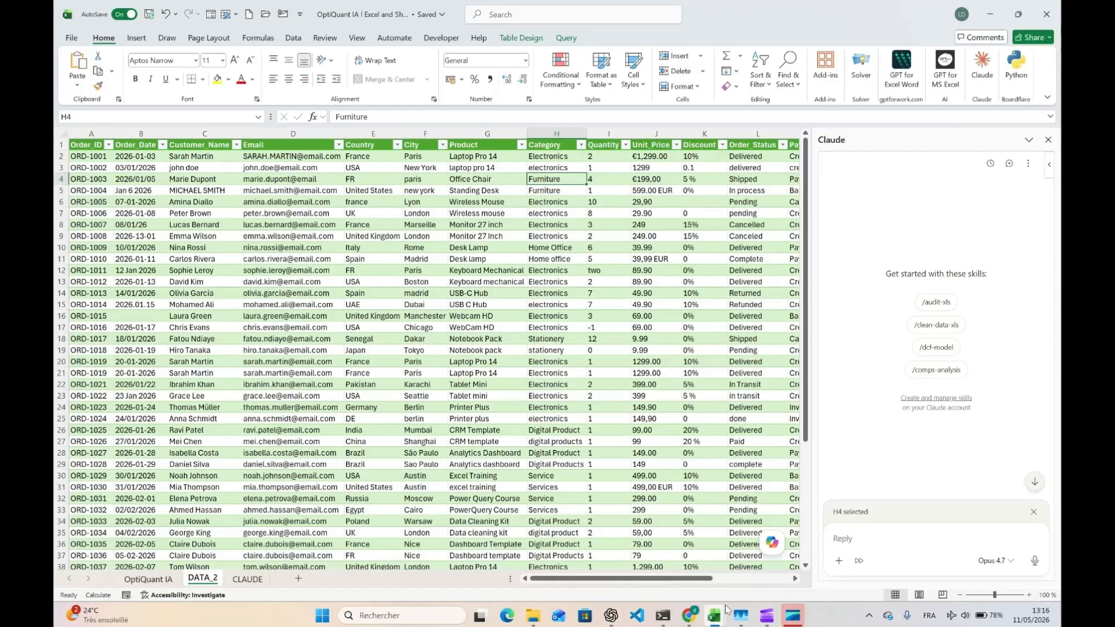
pyautogui.moveTo(671, 614)
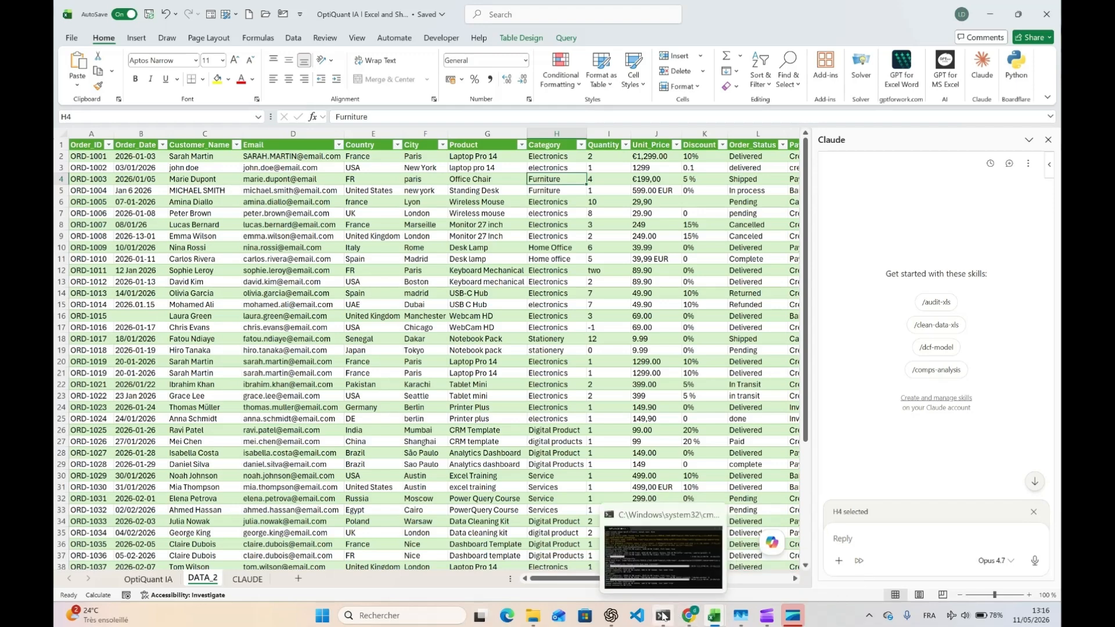
pyautogui.moveTo(714, 615)
pyautogui.click(761, 560)
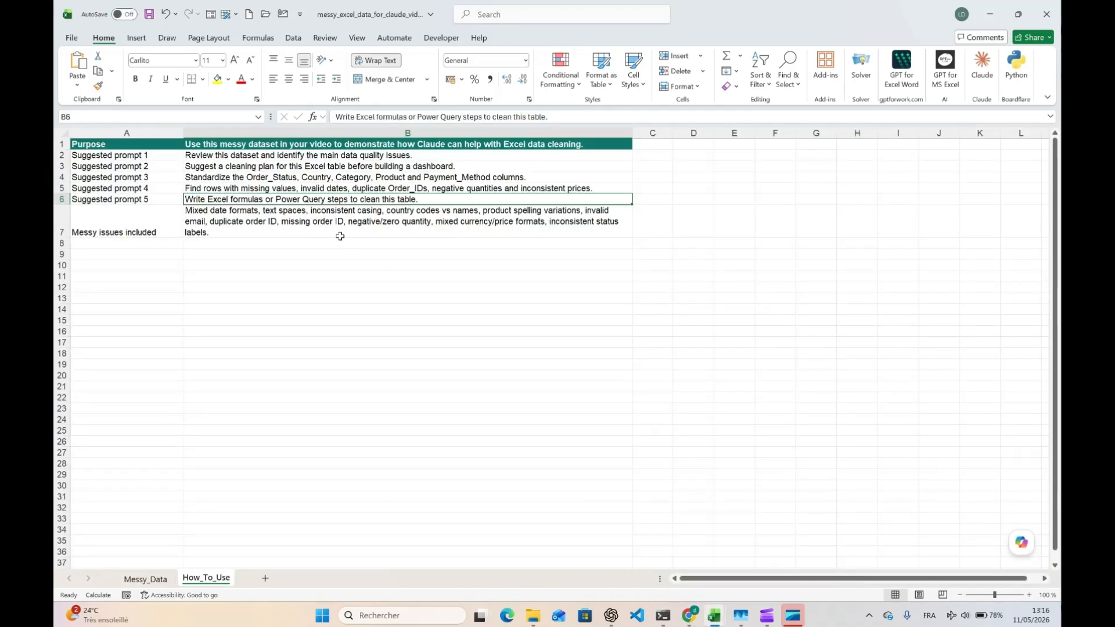
pyautogui.click(490, 155)
pyautogui.click(554, 116)
pyautogui.tripleClick(555, 117)
pyautogui.hotkey('ctrl', 'c')
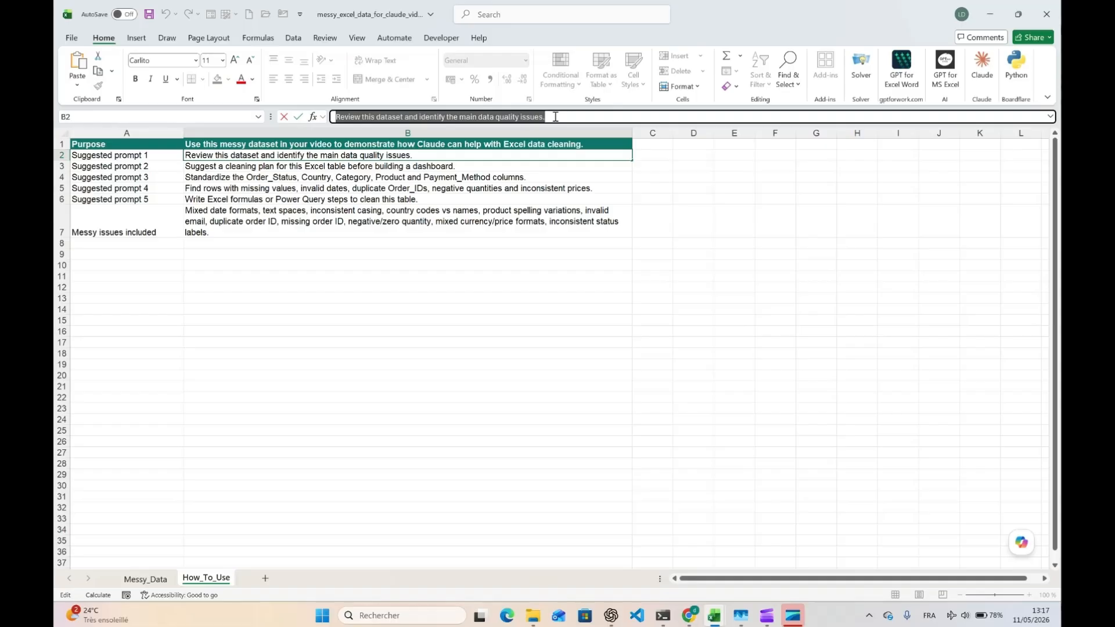
pyautogui.click(733, 286)
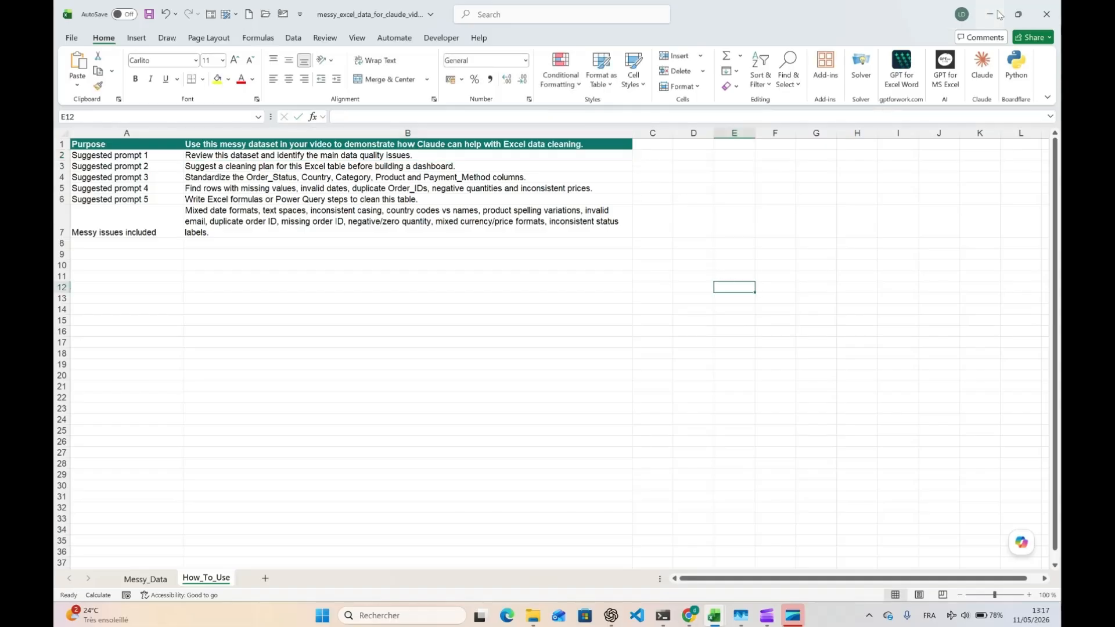
pyautogui.click(989, 14)
# Send Claude the copied prompt "Review this dataset and identify the main data quality issues.".
pyautogui.click(869, 538)
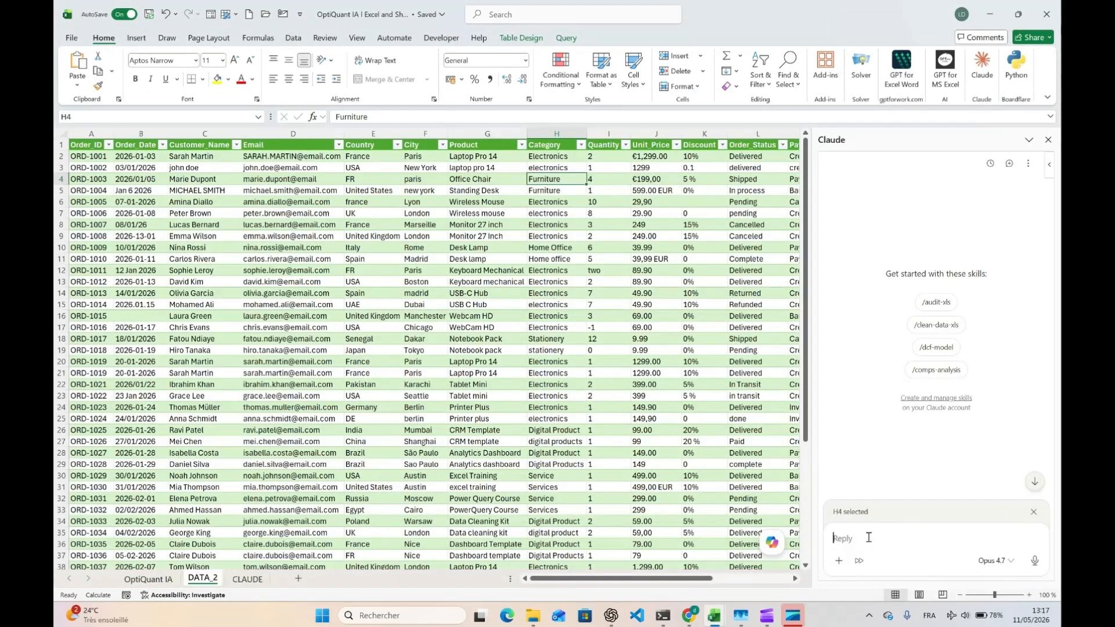
pyautogui.hotkey('ctrl', 'v')
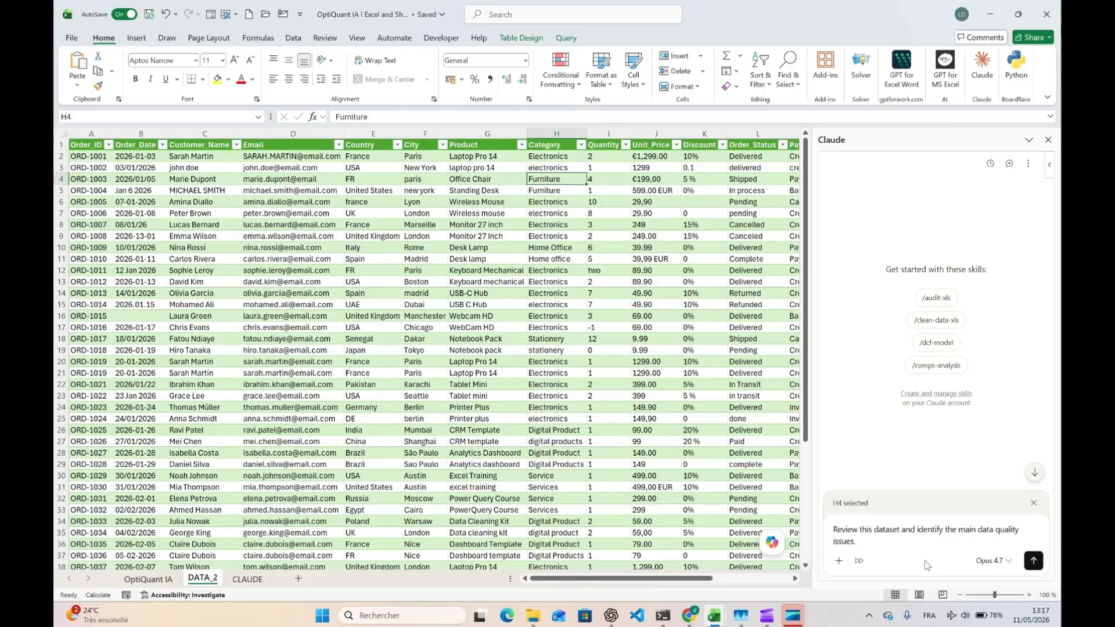
pyautogui.click(1033, 560)
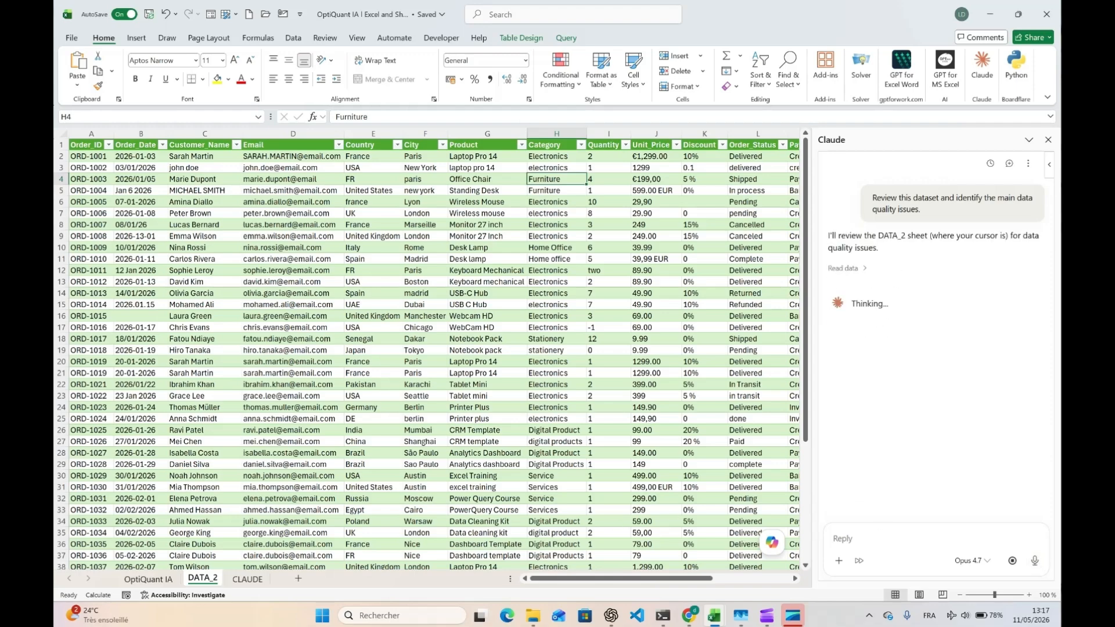
# Look through the DATA_2 table down to its last rows and across to the Notes column.
pyautogui.scroll(-8, 276, 442)
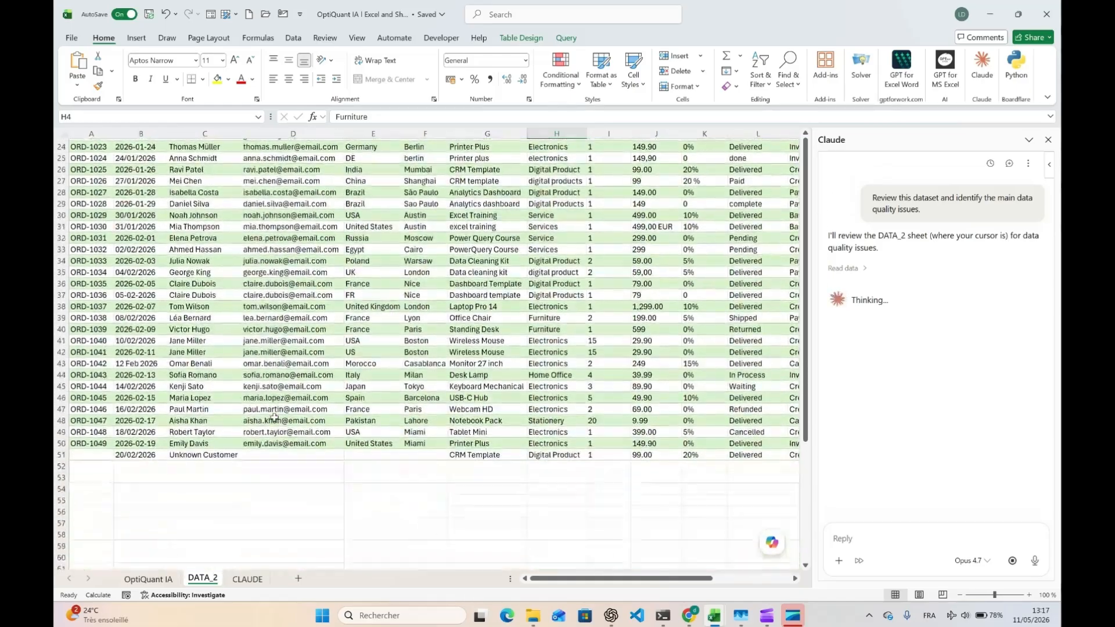
pyautogui.scroll(8, 275, 416)
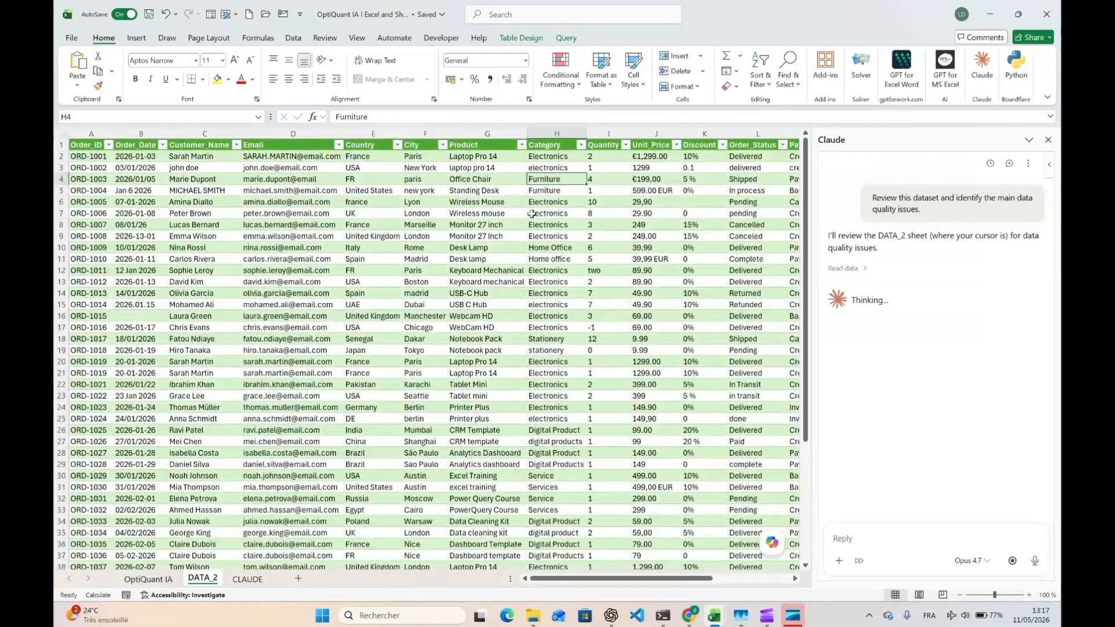
pyautogui.hscroll(8, 532, 213)
pyautogui.hscroll(-8, 532, 213)
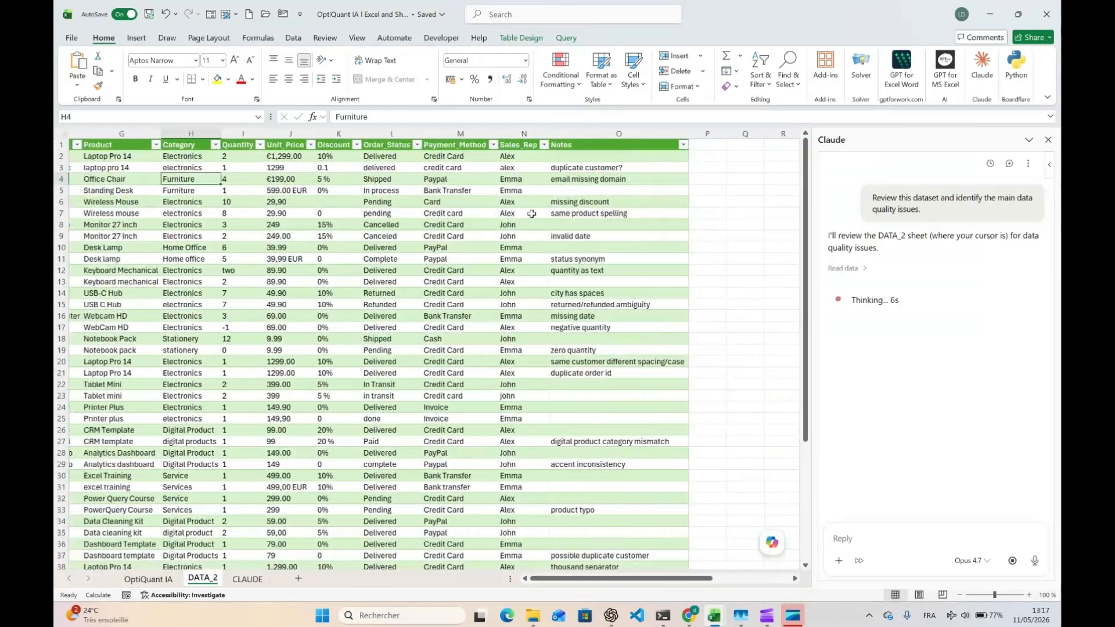
pyautogui.hscroll(2, 532, 214)
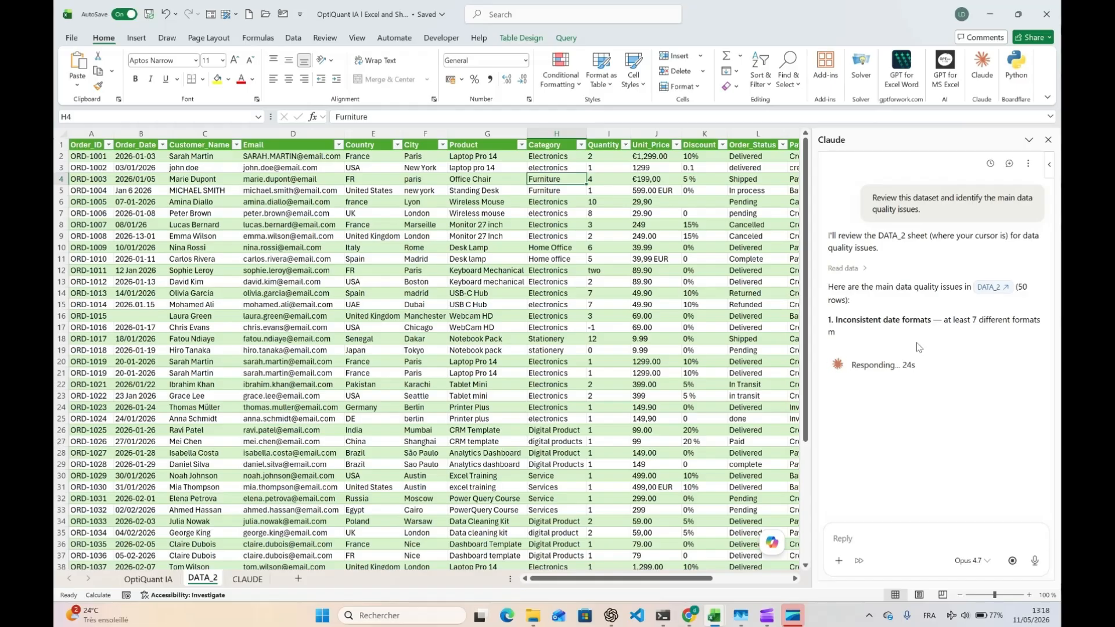
pyautogui.click(767, 614)
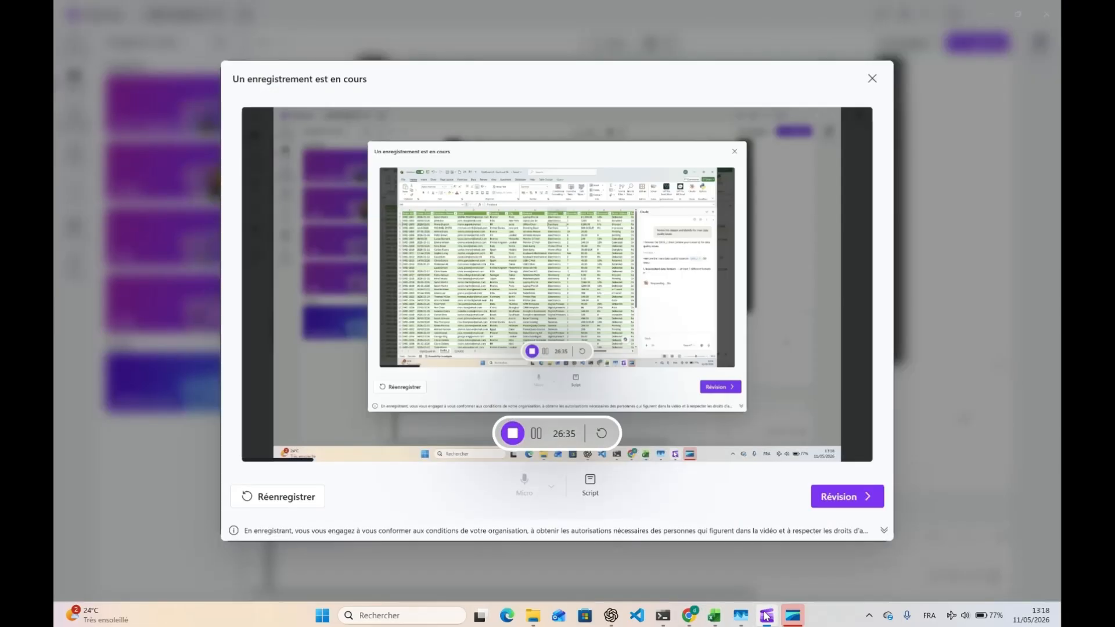
pyautogui.click(766, 615)
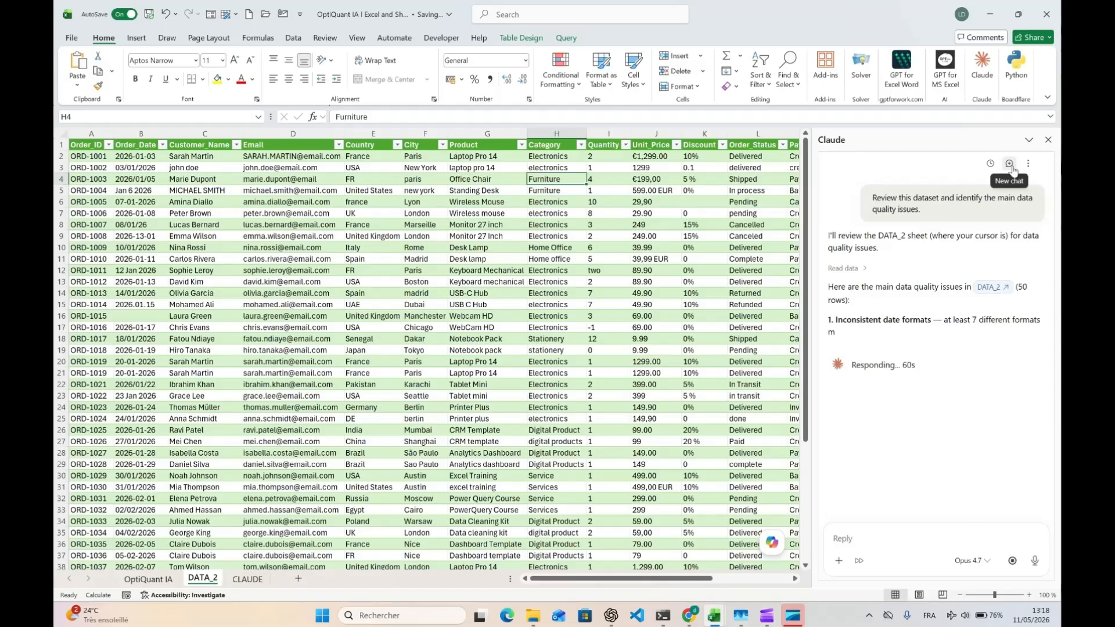
# Copy the sent review prompt from the Claude conversation and start a new chat, stopping the one still running.
pyautogui.doubleClick(978, 196)
pyautogui.tripleClick(978, 196)
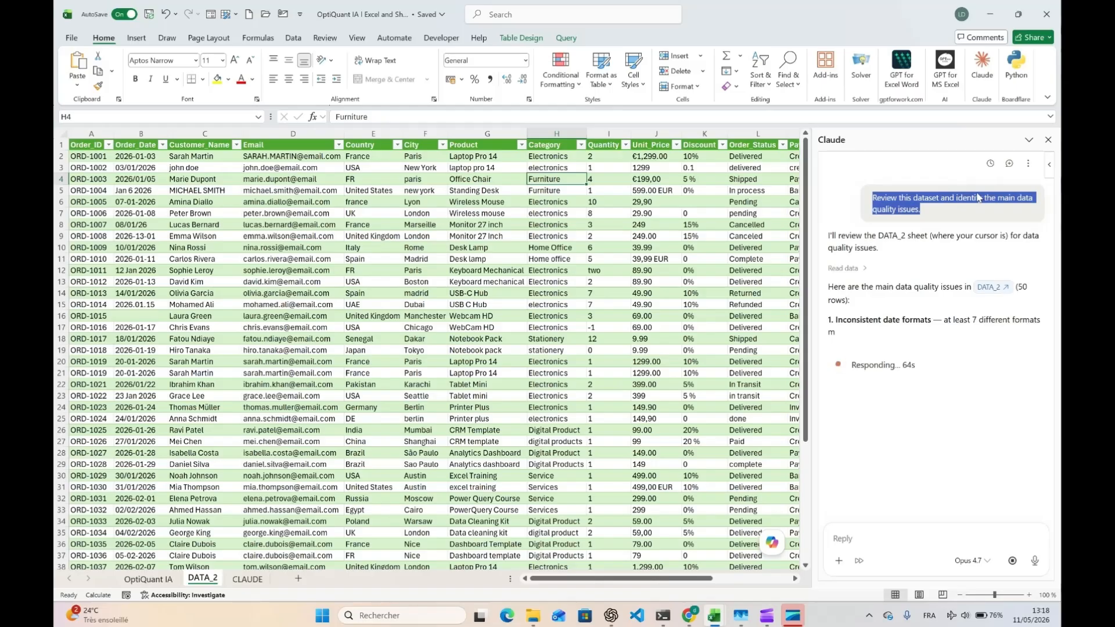
pyautogui.click(977, 194)
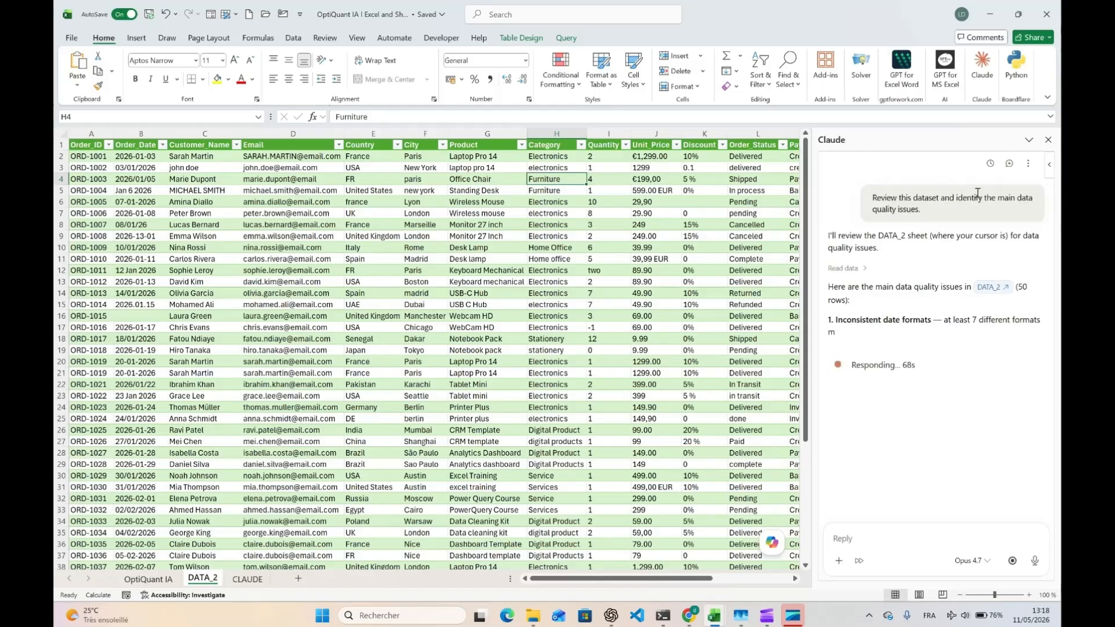
pyautogui.tripleClick(935, 211)
pyautogui.hotkey('ctrl', 'c')
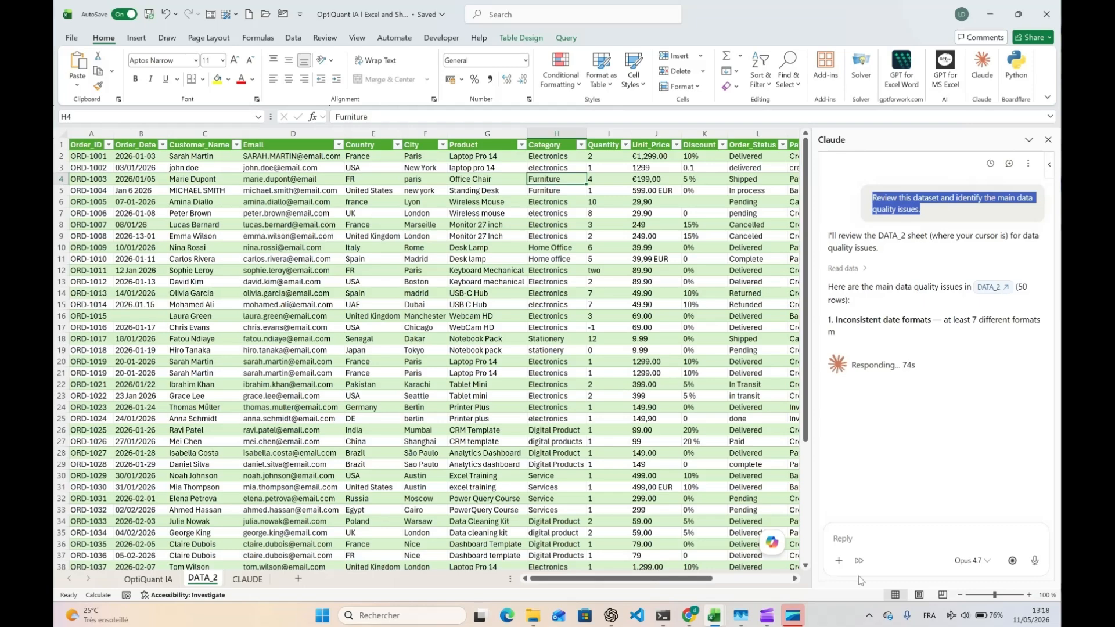
pyautogui.click(879, 534)
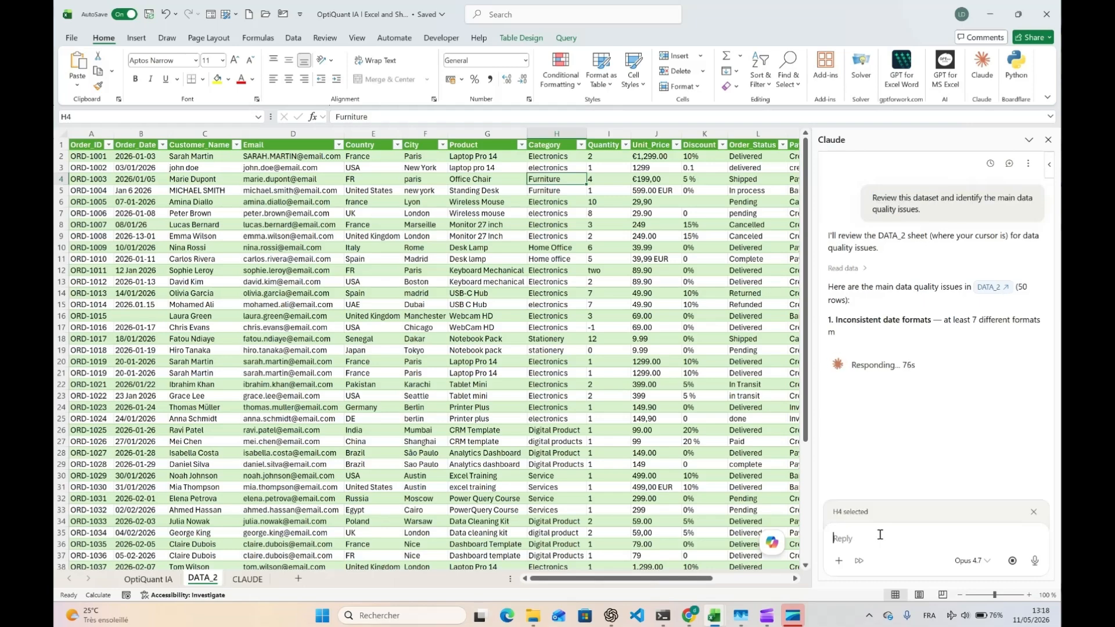
pyautogui.click(1009, 164)
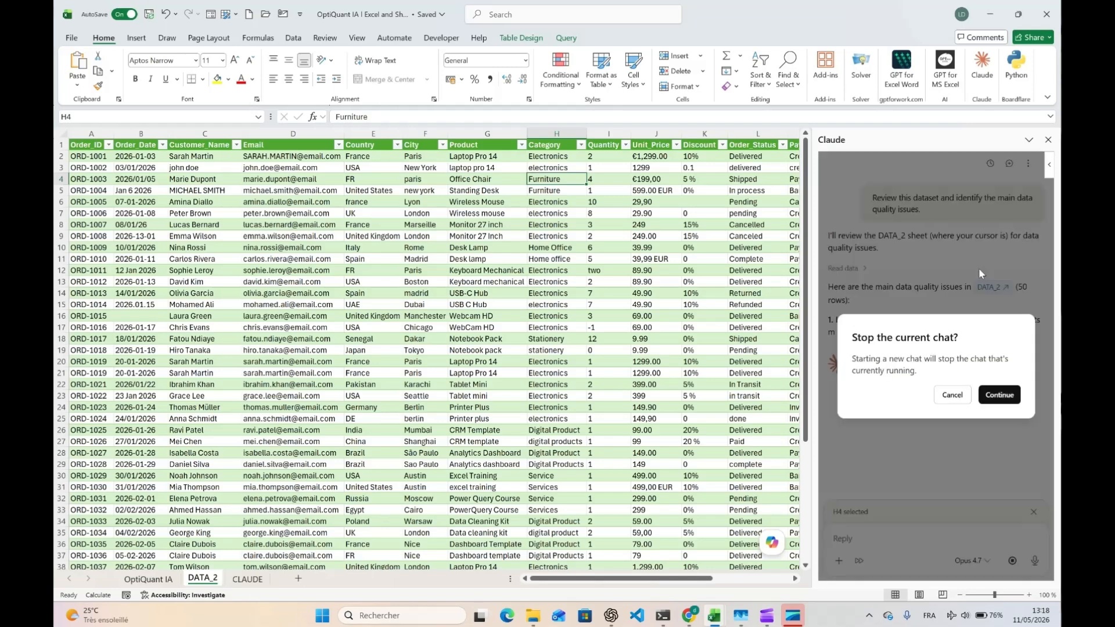
pyautogui.click(997, 397)
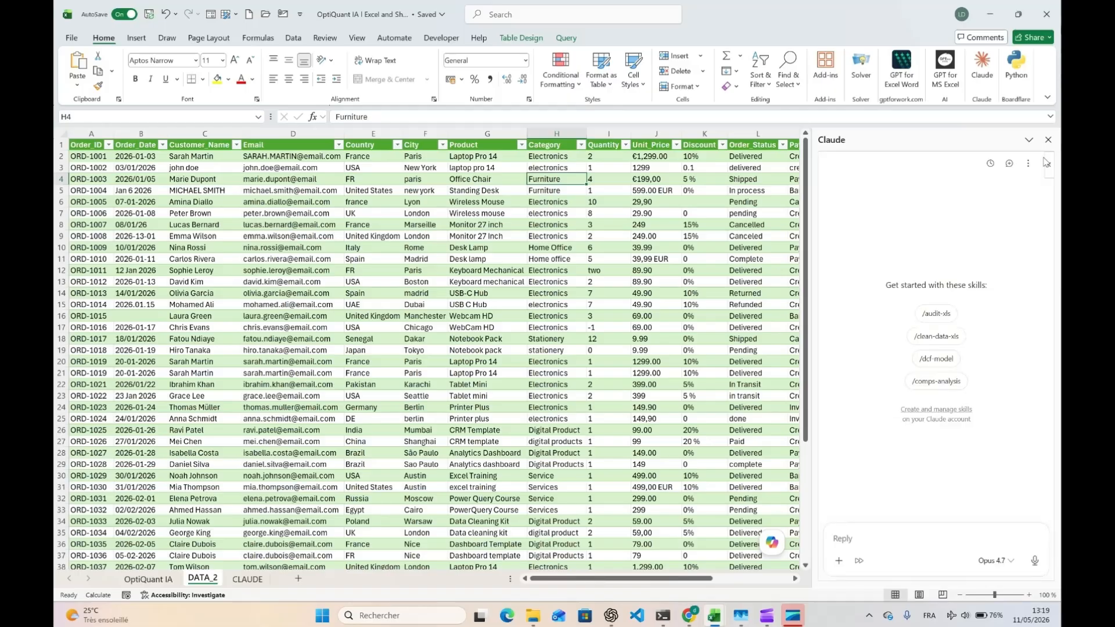
# Close and reopen the Claude add-in, and send it the copied prompt "Review this dataset and identify the main data quality issues.".
pyautogui.click(1049, 140)
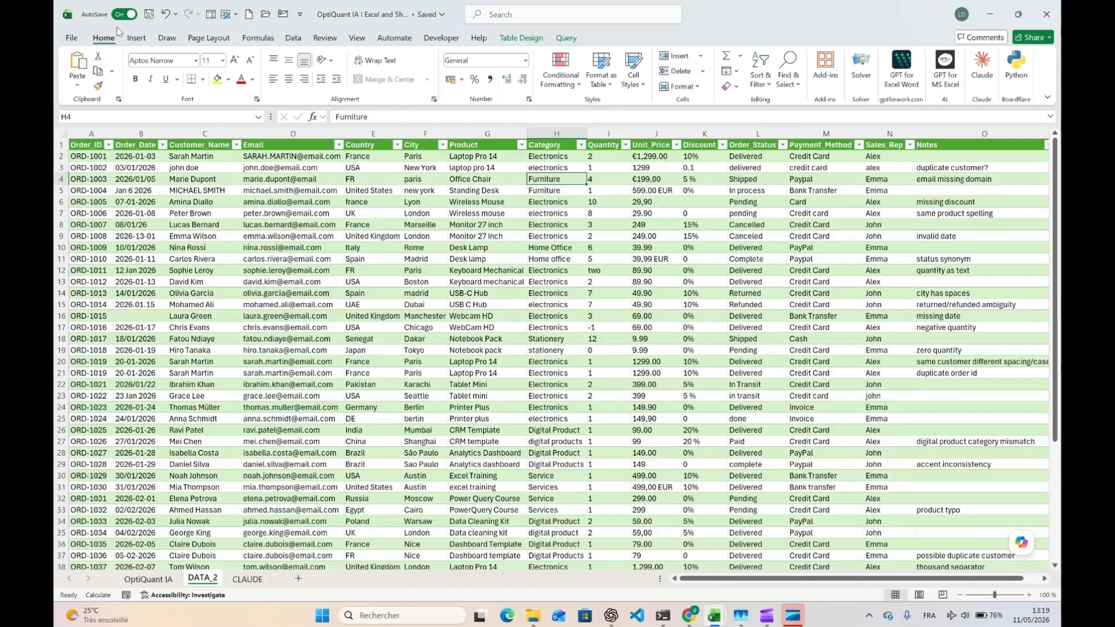
pyautogui.click(982, 68)
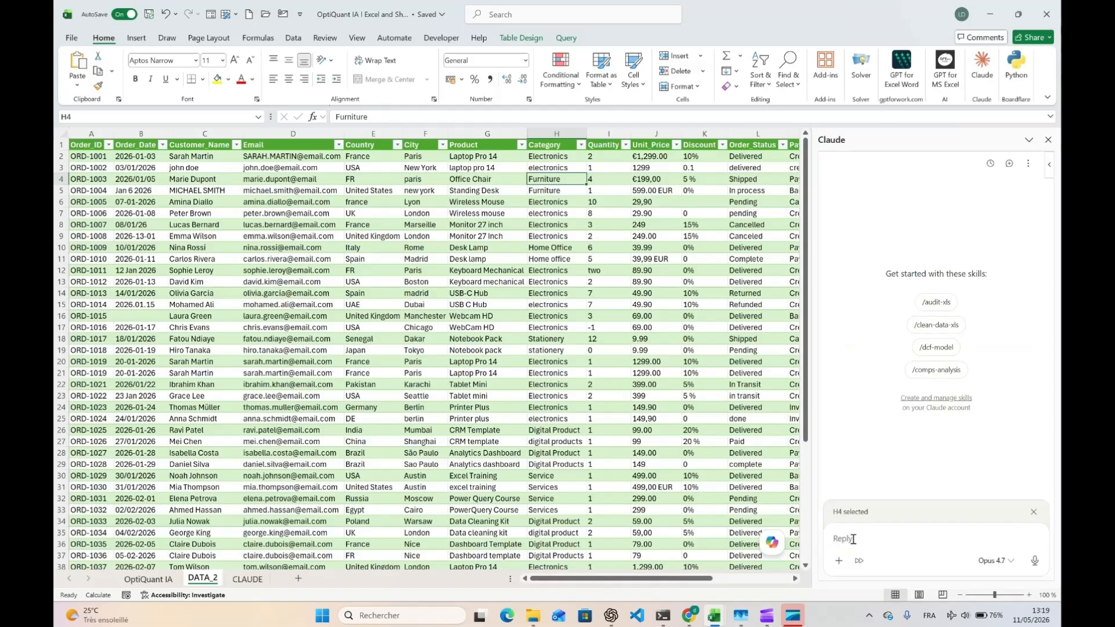
pyautogui.hotkey('ctrl', 'v')
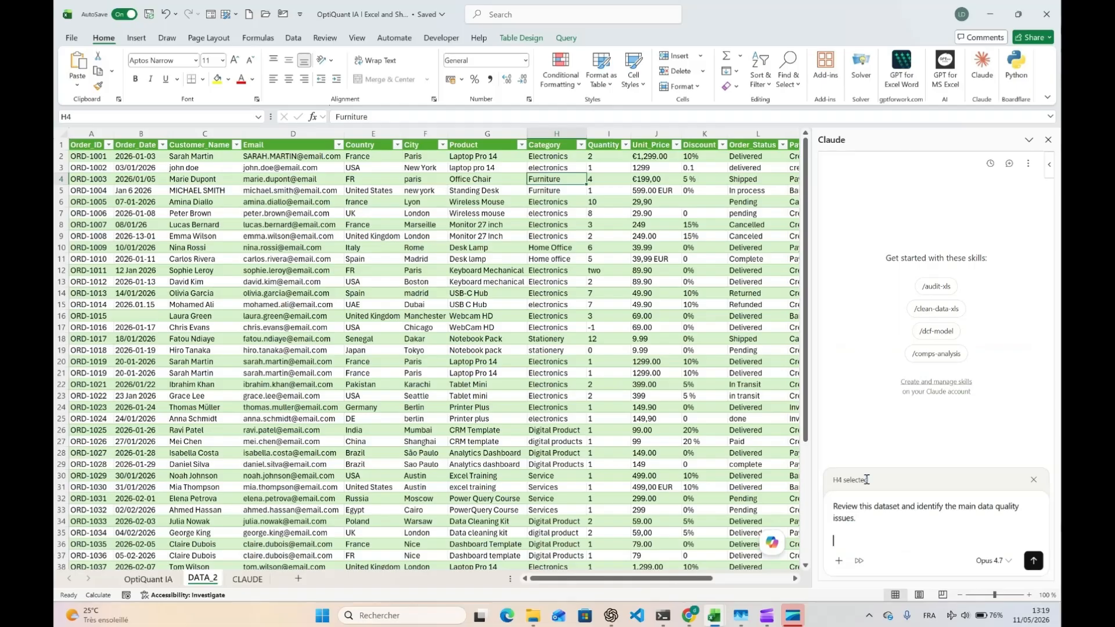
pyautogui.press('Return')
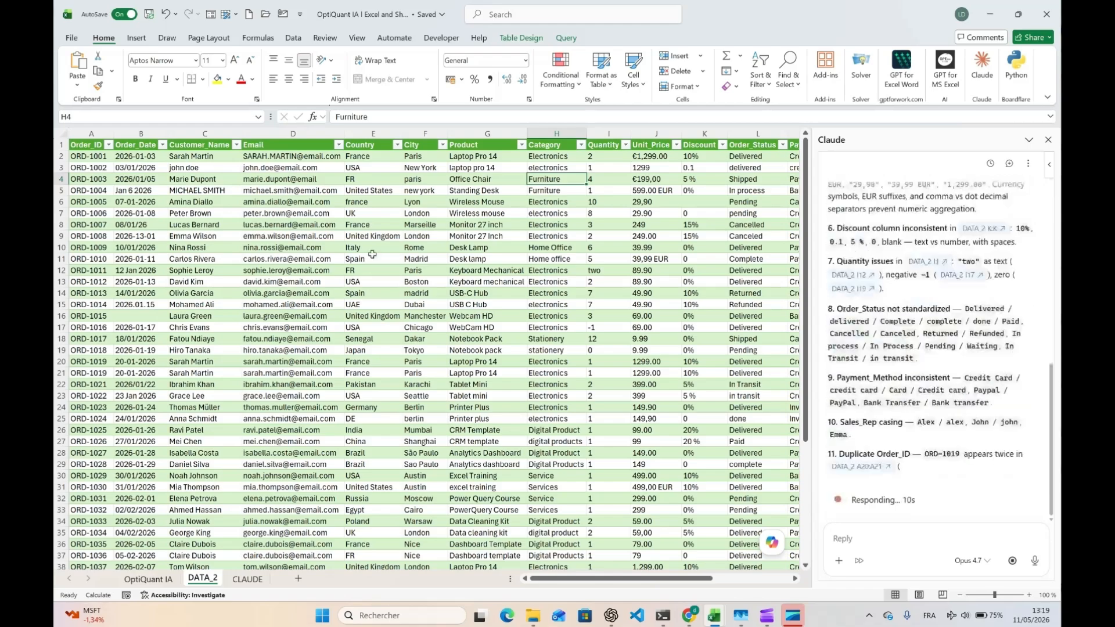
# Skim the DATA_2 rows down to the end of the table and back while Claude responds.
pyautogui.scroll(-5, 170, 247)
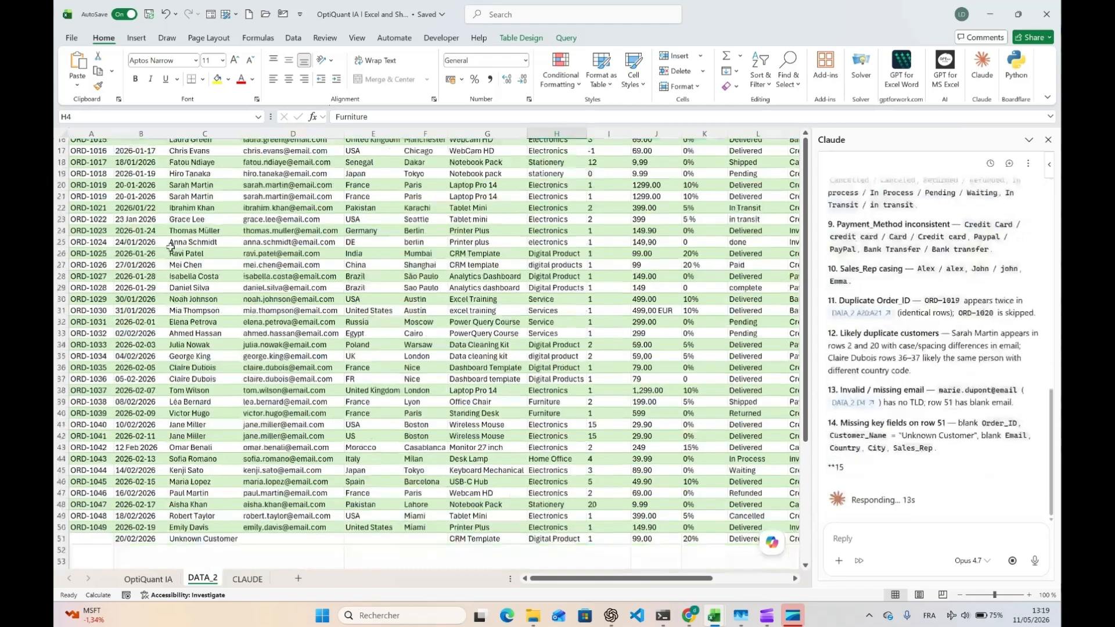
pyautogui.scroll(-4, 170, 247)
pyautogui.scroll(9, 170, 246)
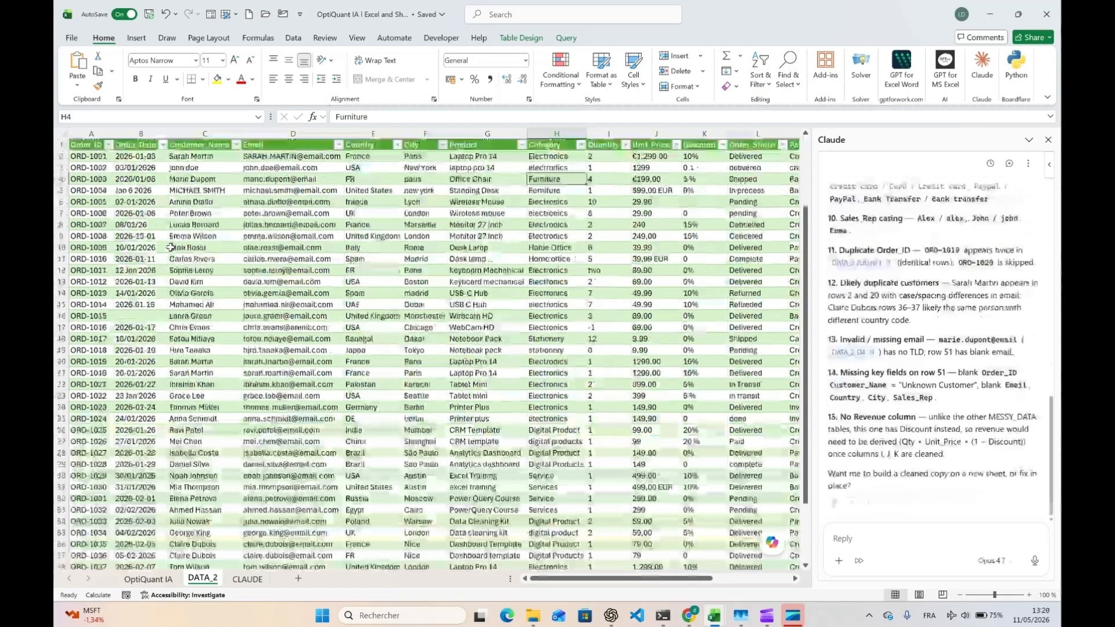
pyautogui.hscroll(3, 361, 234)
pyautogui.hscroll(-3, 361, 234)
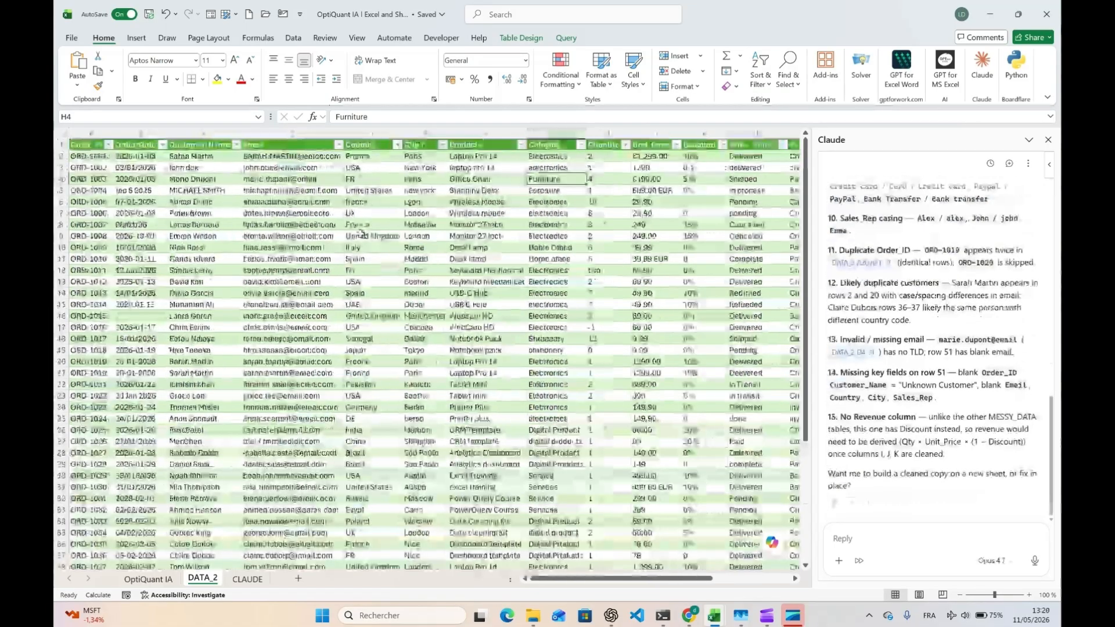
# Read Claude's full list of DATA_2 data quality issues from the first item through its closing question.
pyautogui.scroll(2, 939, 310)
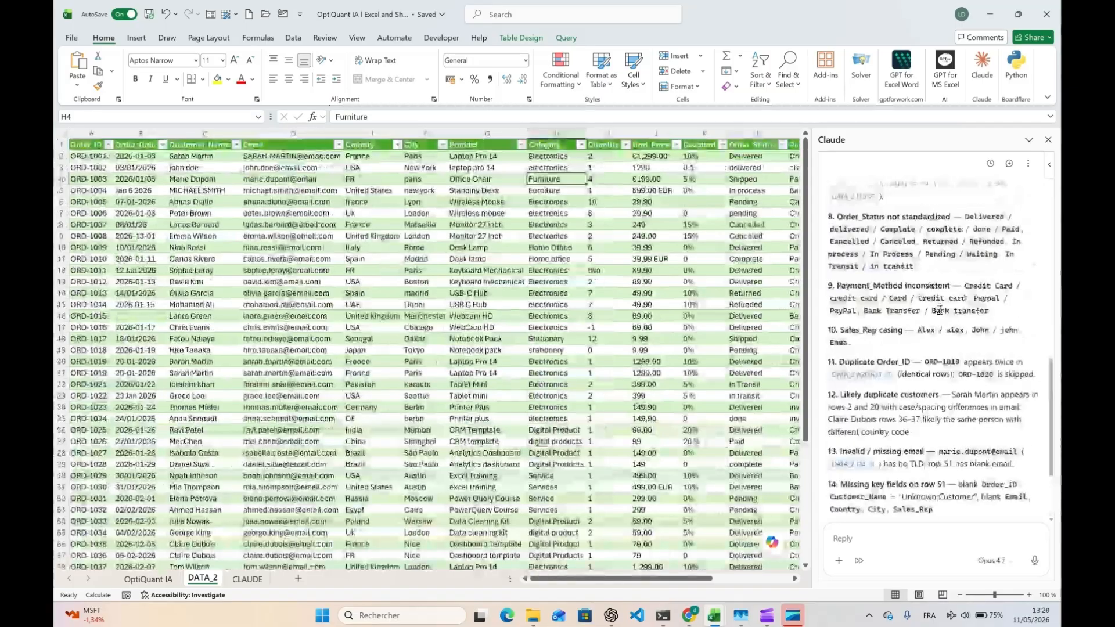
pyautogui.scroll(4, 938, 310)
pyautogui.scroll(3, 939, 310)
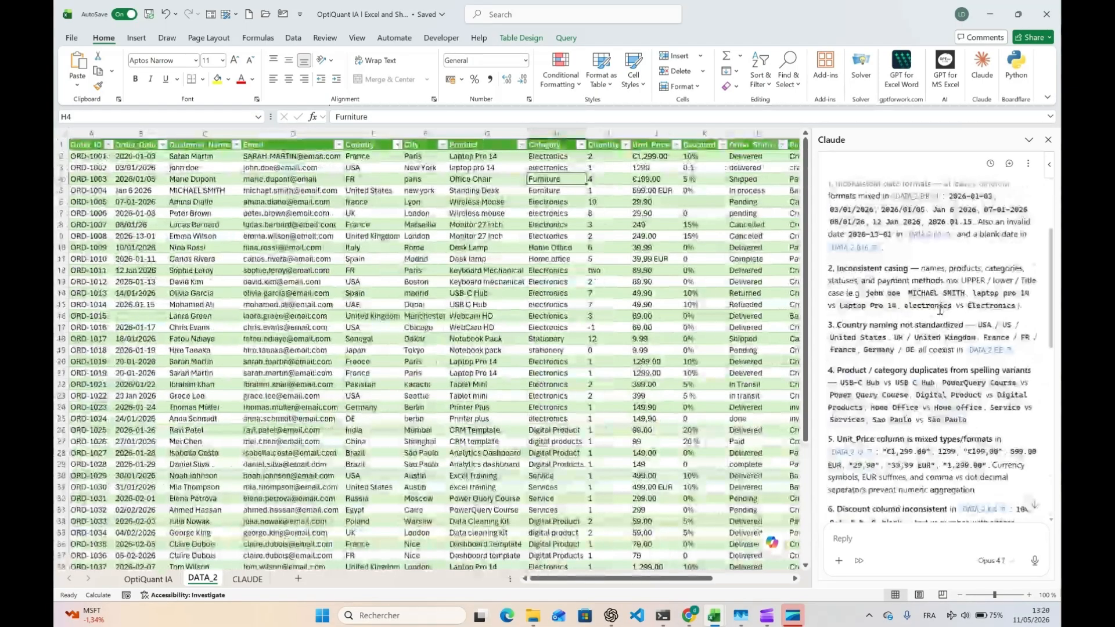
pyautogui.scroll(3, 939, 310)
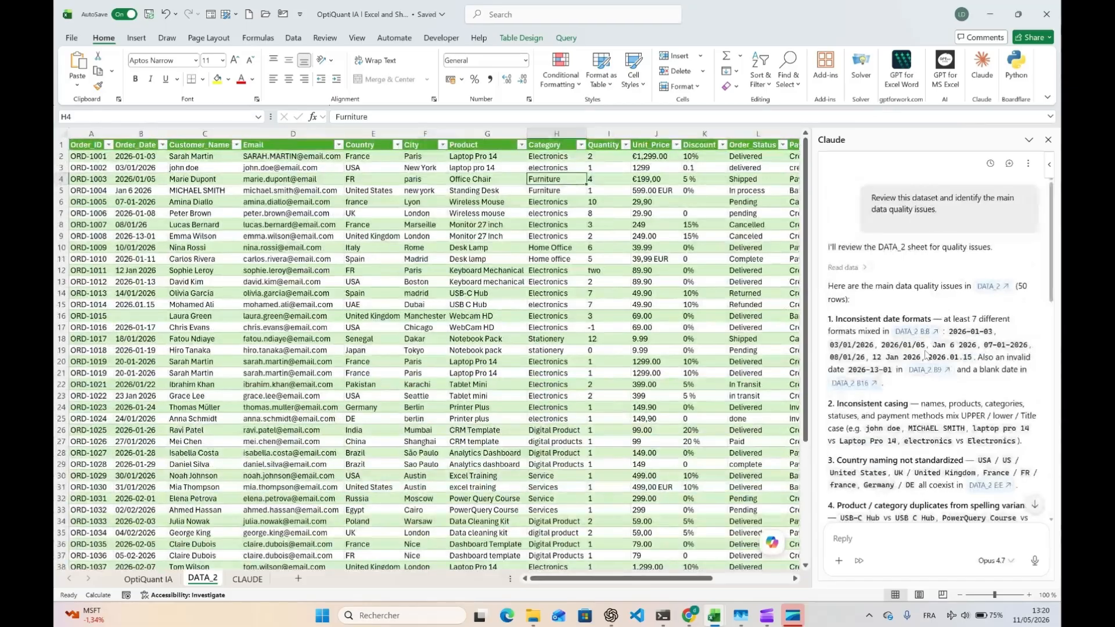
pyautogui.scroll(-1, 926, 355)
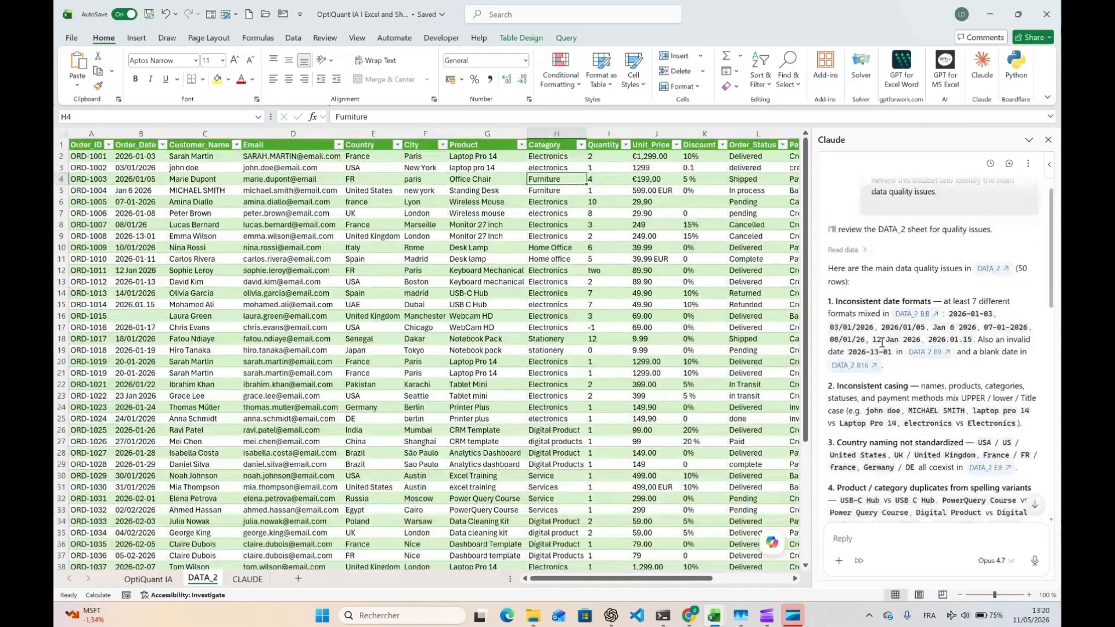
pyautogui.scroll(-1, 978, 337)
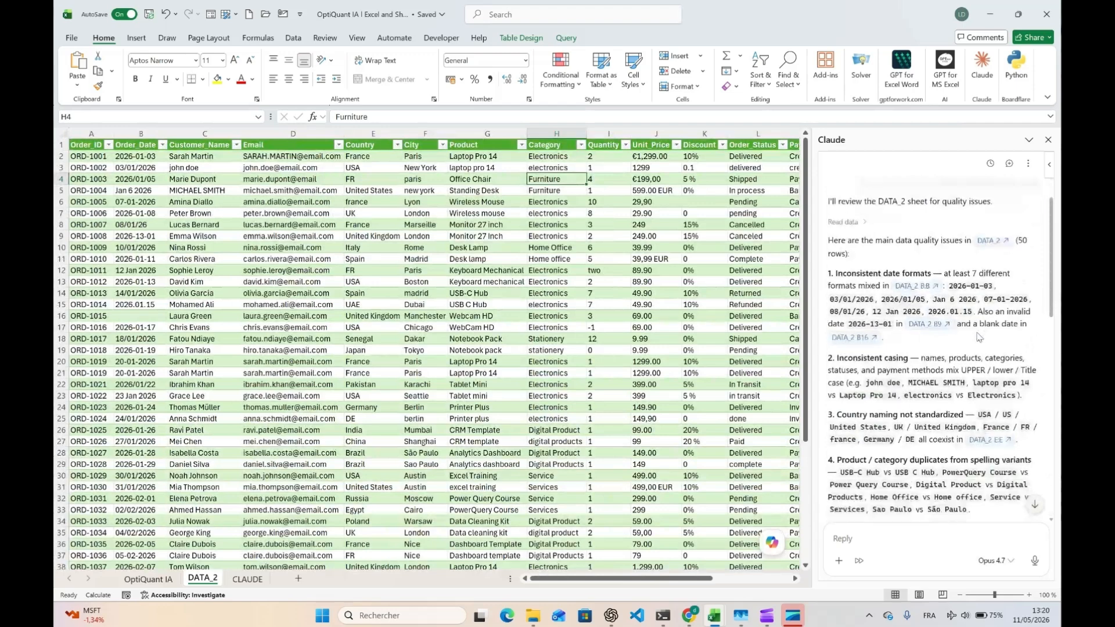
pyautogui.scroll(-2, 979, 337)
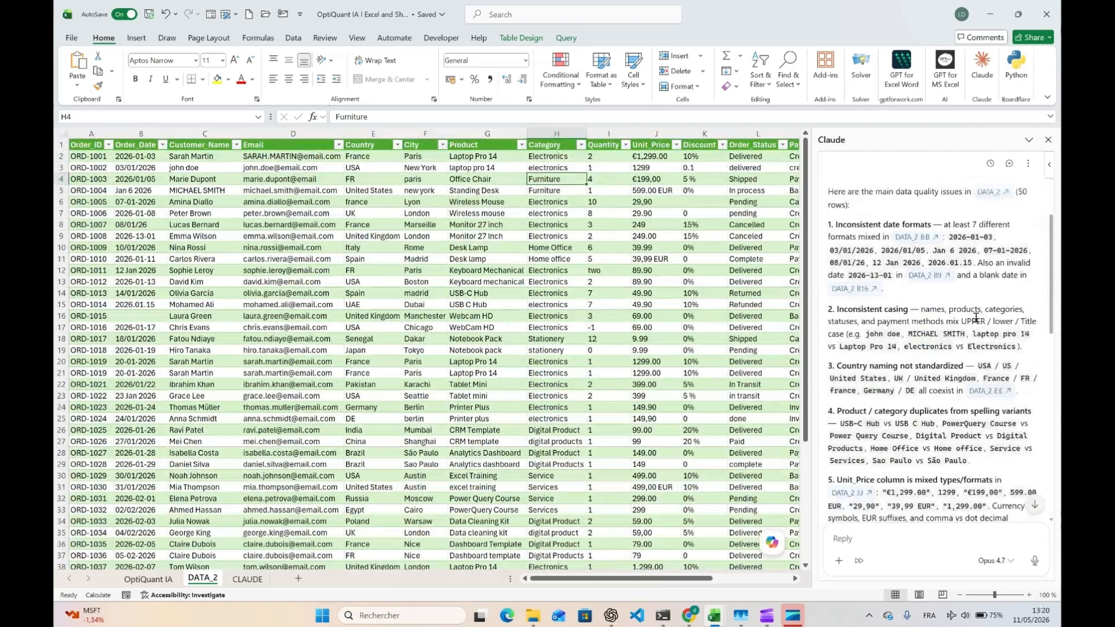
pyautogui.scroll(-2, 1011, 317)
pyautogui.scroll(-1, 875, 310)
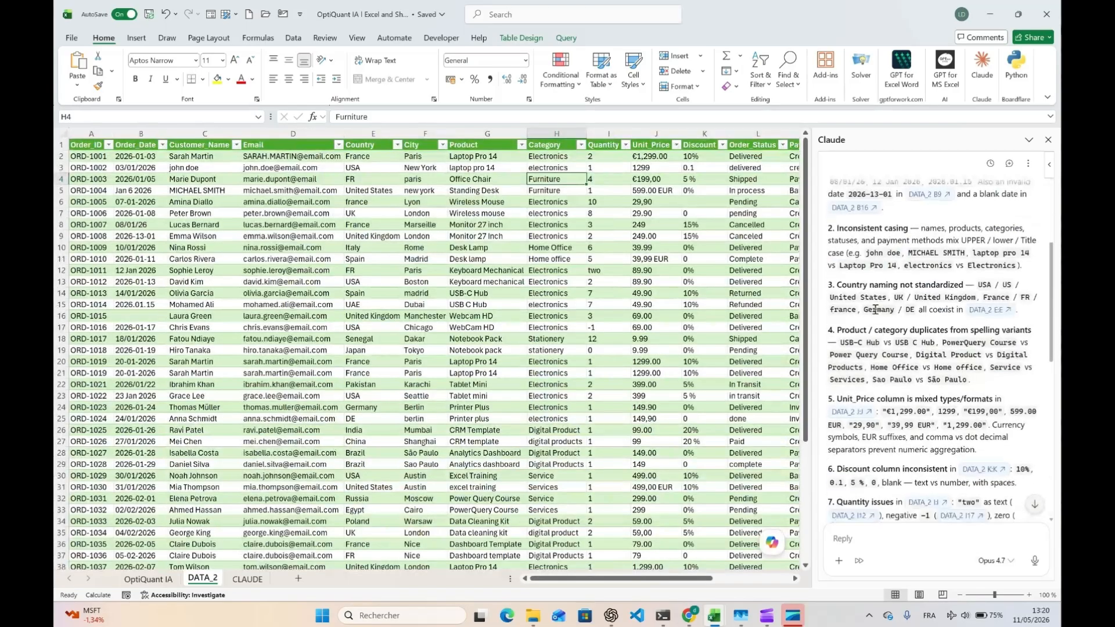
pyautogui.scroll(-1, 950, 297)
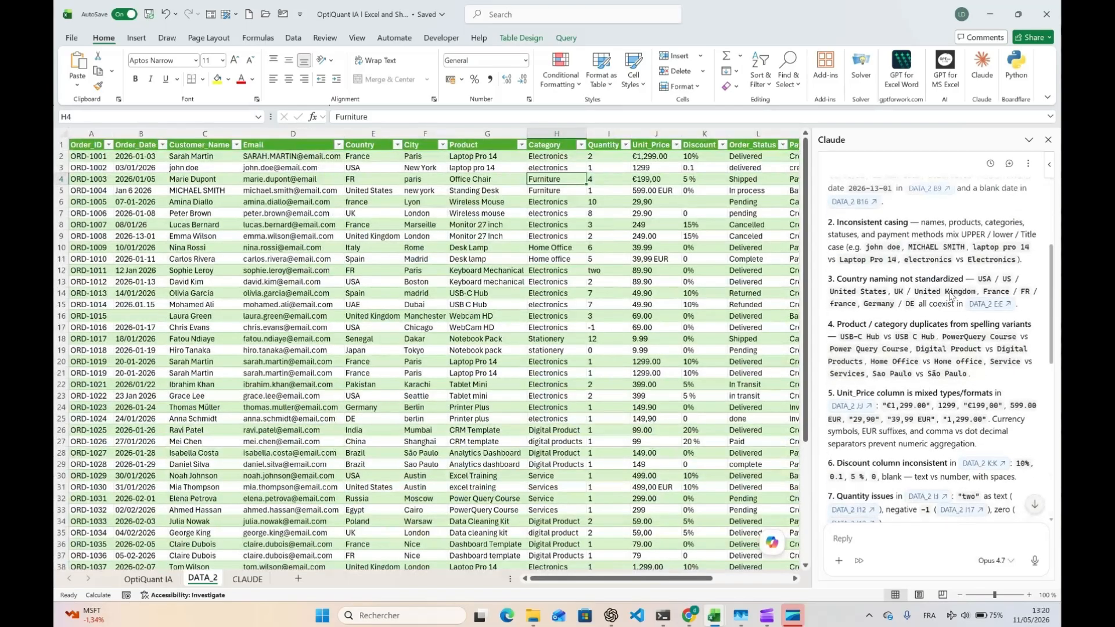
pyautogui.scroll(-1, 950, 294)
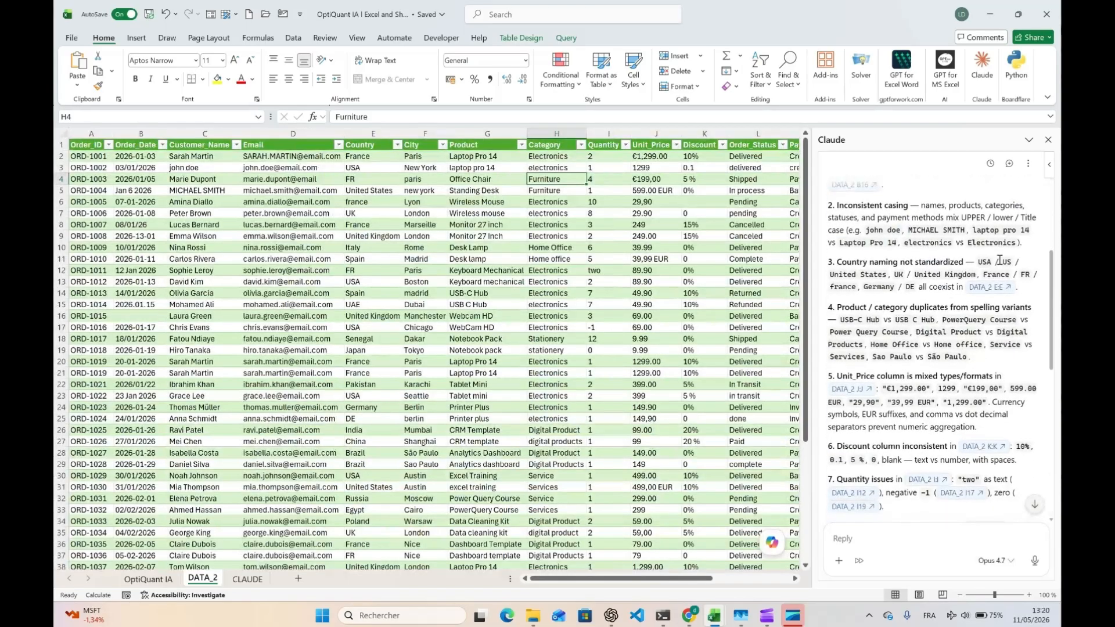
pyautogui.scroll(-1, 909, 310)
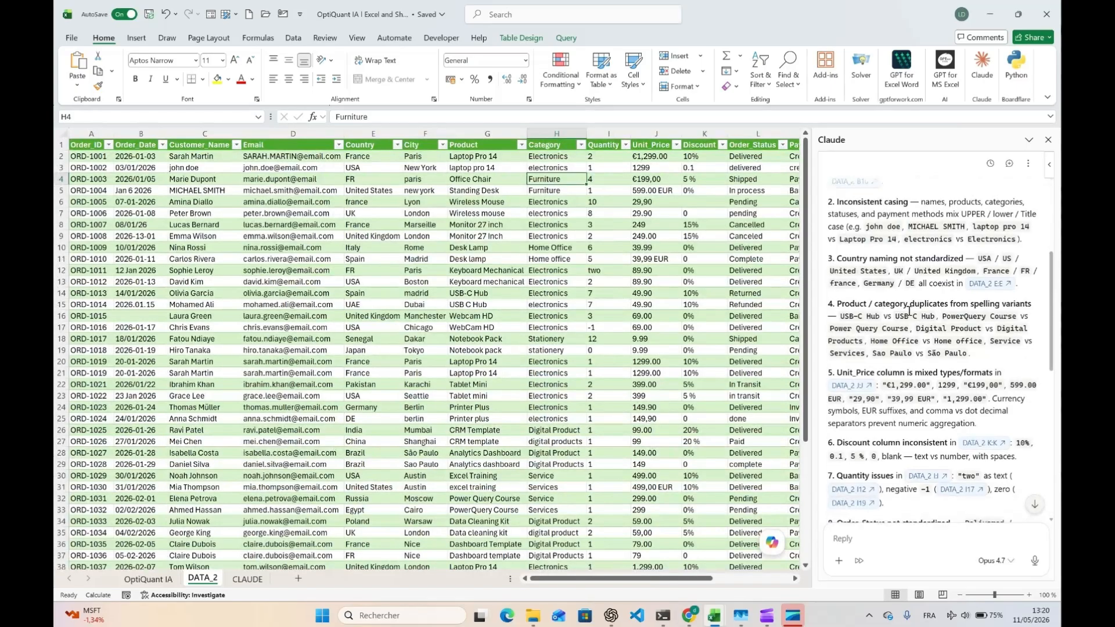
pyautogui.scroll(-2, 909, 312)
pyautogui.scroll(-1, 910, 313)
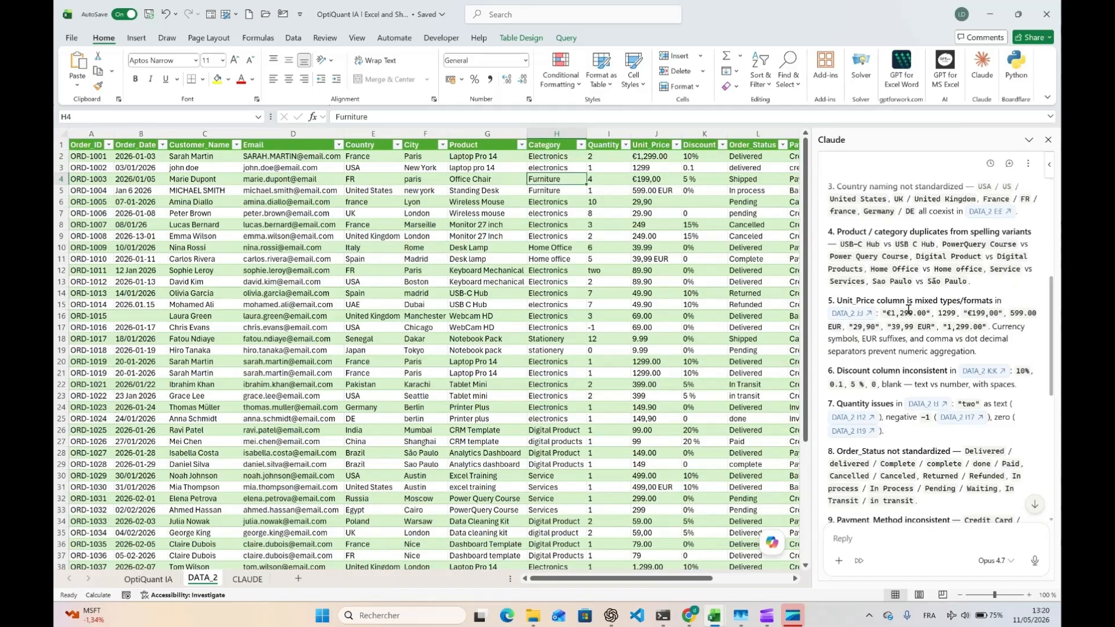
pyautogui.scroll(-1, 863, 367)
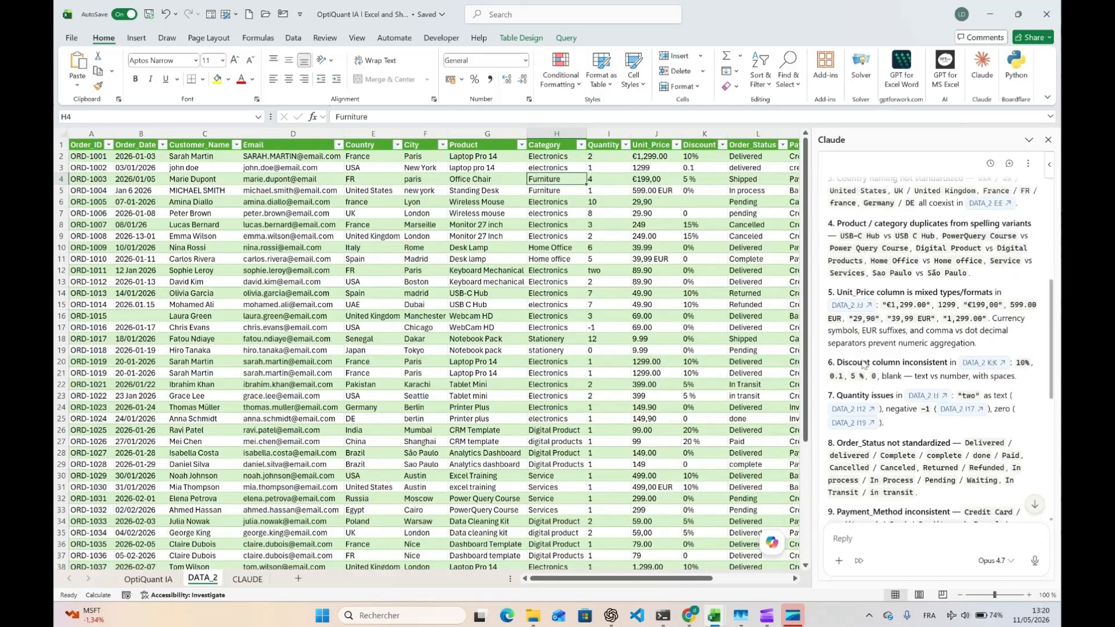
pyautogui.scroll(-3, 863, 364)
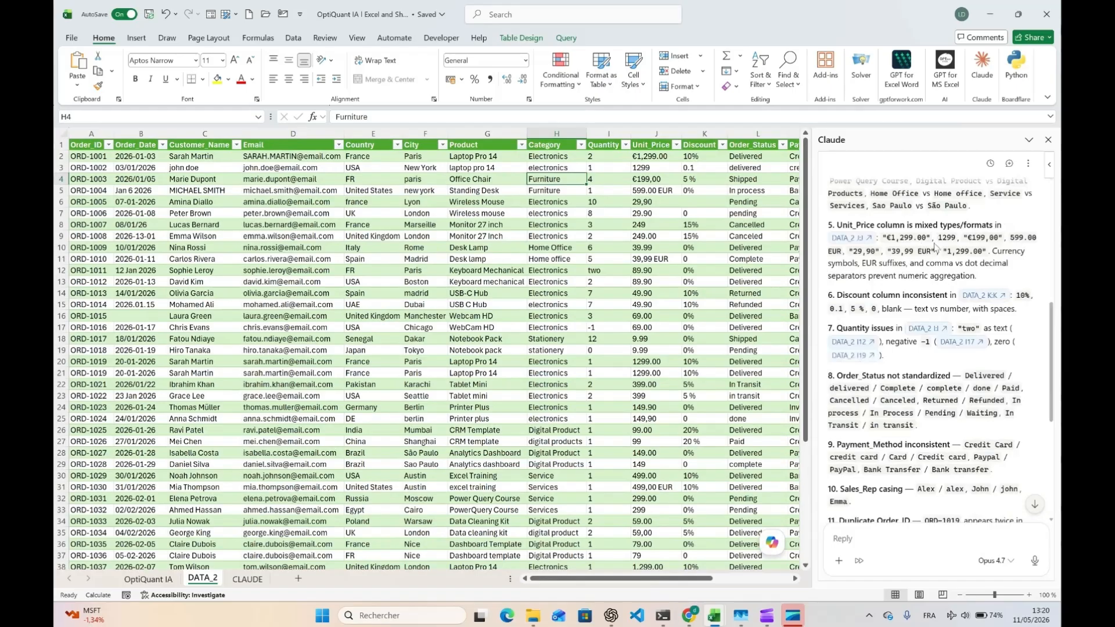
pyautogui.scroll(-1, 948, 243)
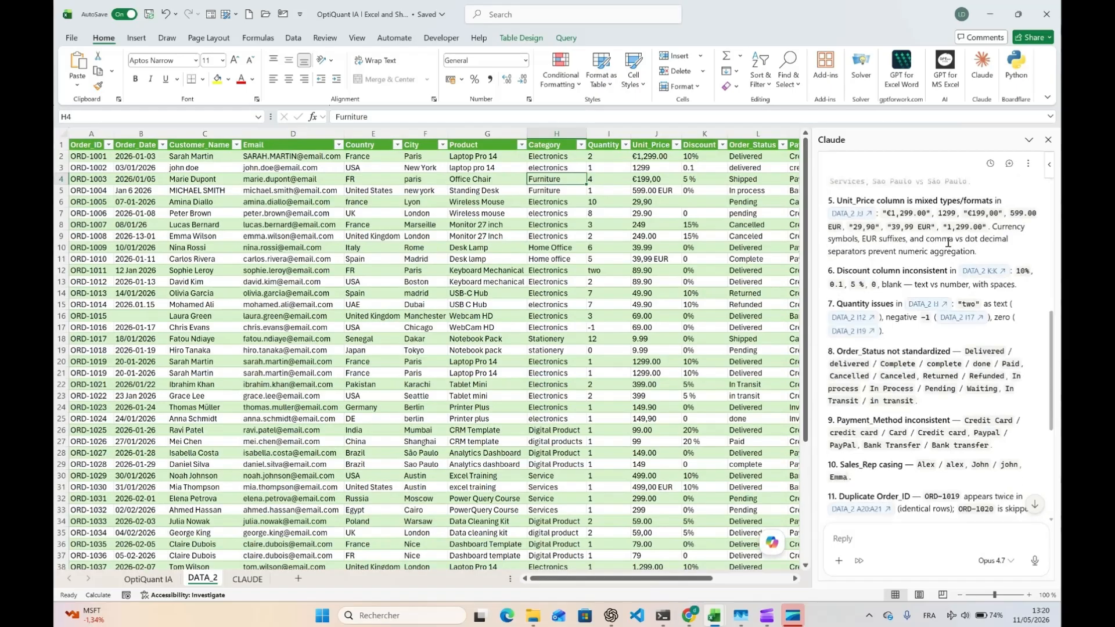
pyautogui.scroll(-1, 948, 243)
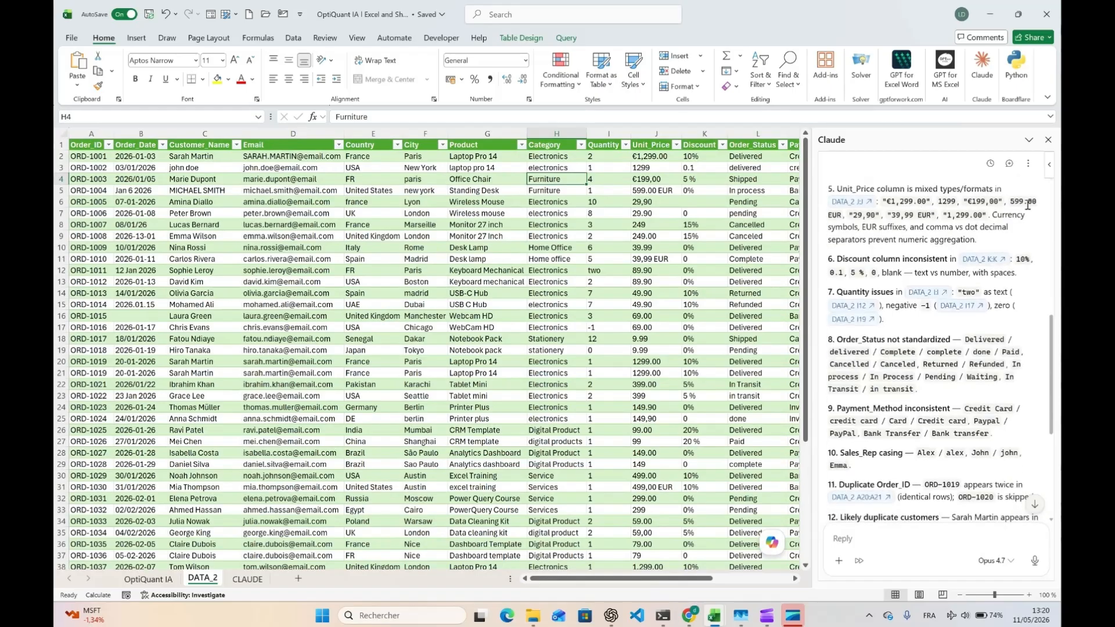
pyautogui.scroll(-1, 903, 313)
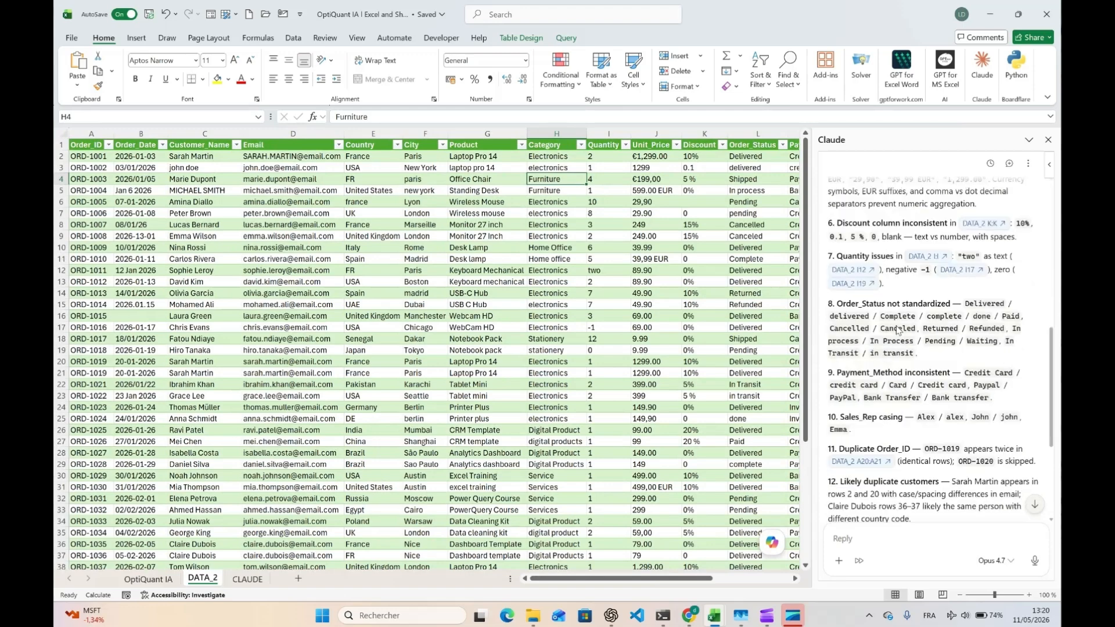
pyautogui.scroll(-3, 898, 330)
pyautogui.scroll(-1, 898, 329)
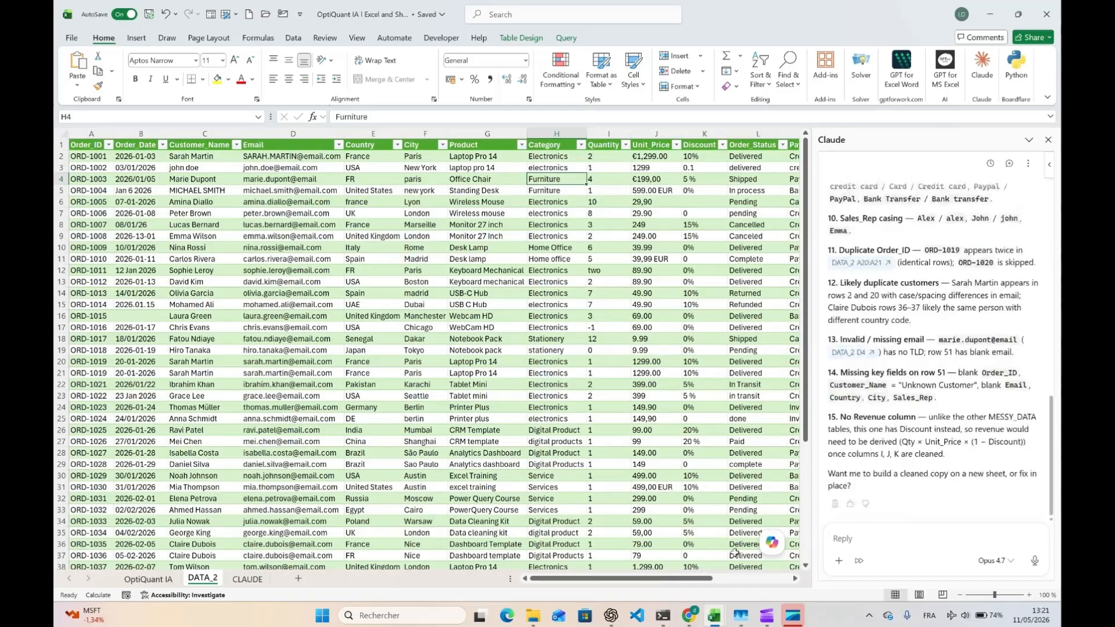
# Copy the text of suggested prompt 2 from cell B3 of How_To_Use in the messy data workbook and return to DATA_2.
pyautogui.moveTo(619, 616)
pyautogui.moveTo(703, 616)
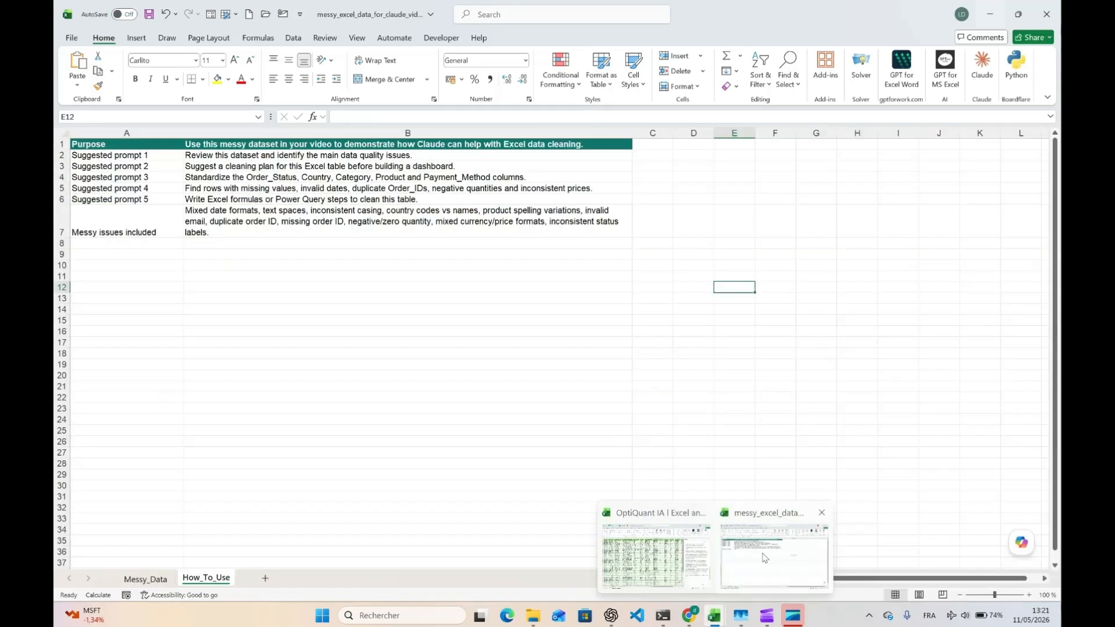
pyautogui.click(765, 558)
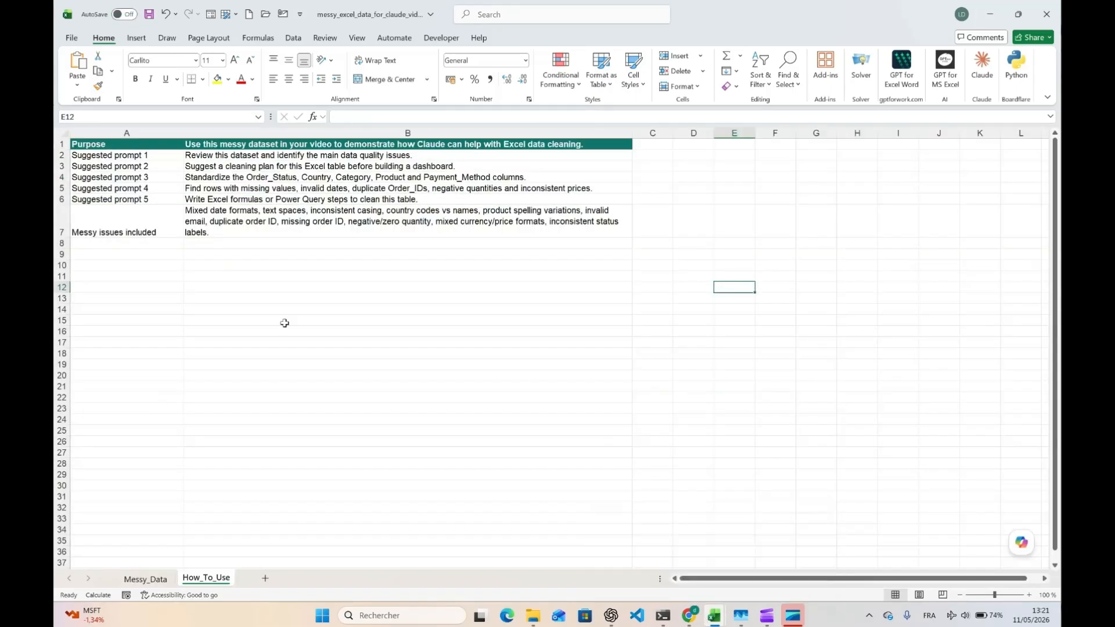
pyautogui.click(292, 168)
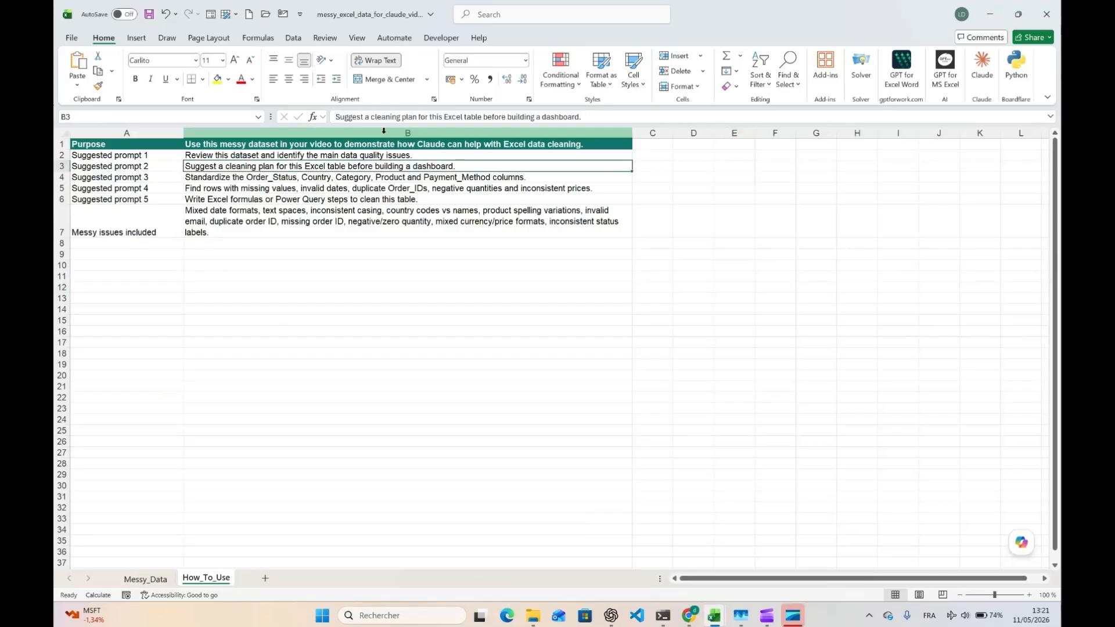
pyautogui.click(467, 118)
pyautogui.hotkey('ctrl', 'a')
pyautogui.hotkey('ctrl', 'c')
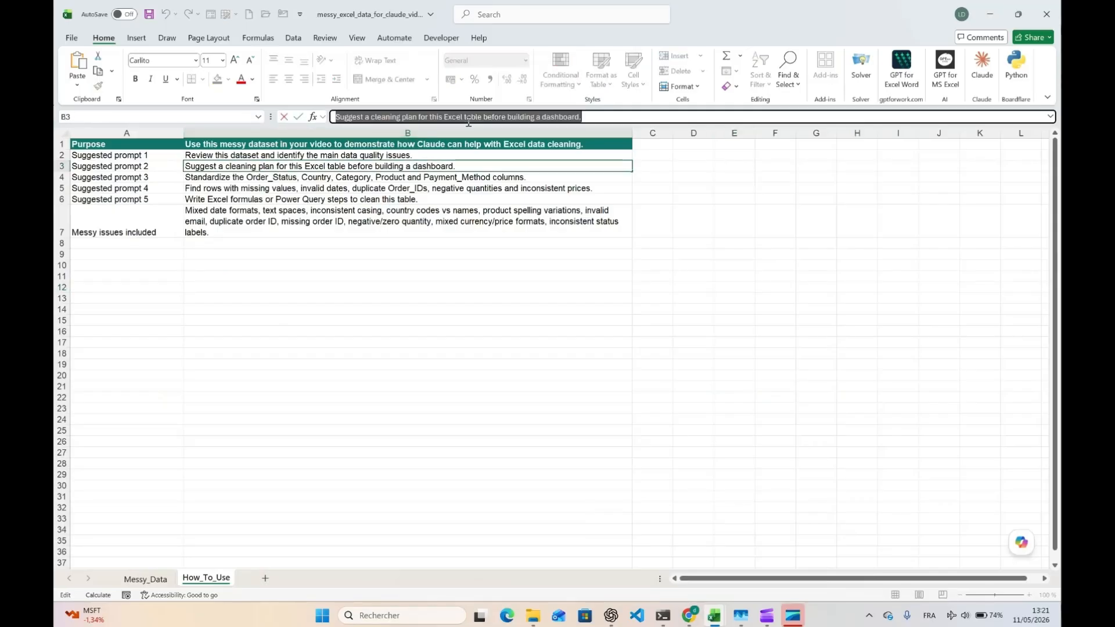
pyautogui.click(999, 11)
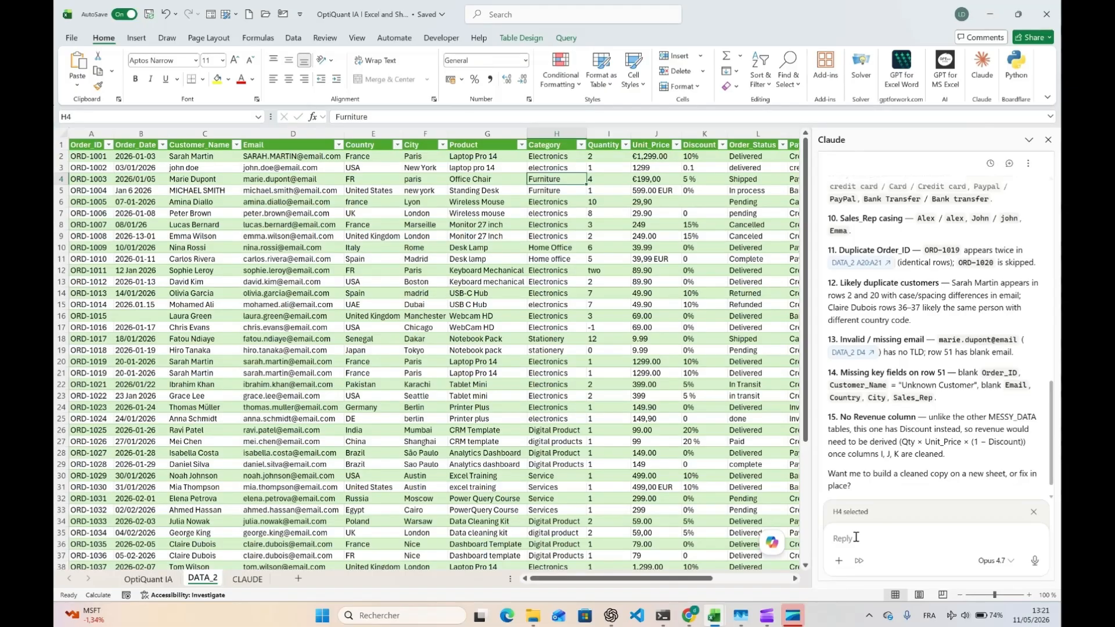
# Send Claude the copied prompt "Suggest a cleaning plan for this Excel table before building a dashboard.".
pyautogui.hotkey('ctrl', 'v')
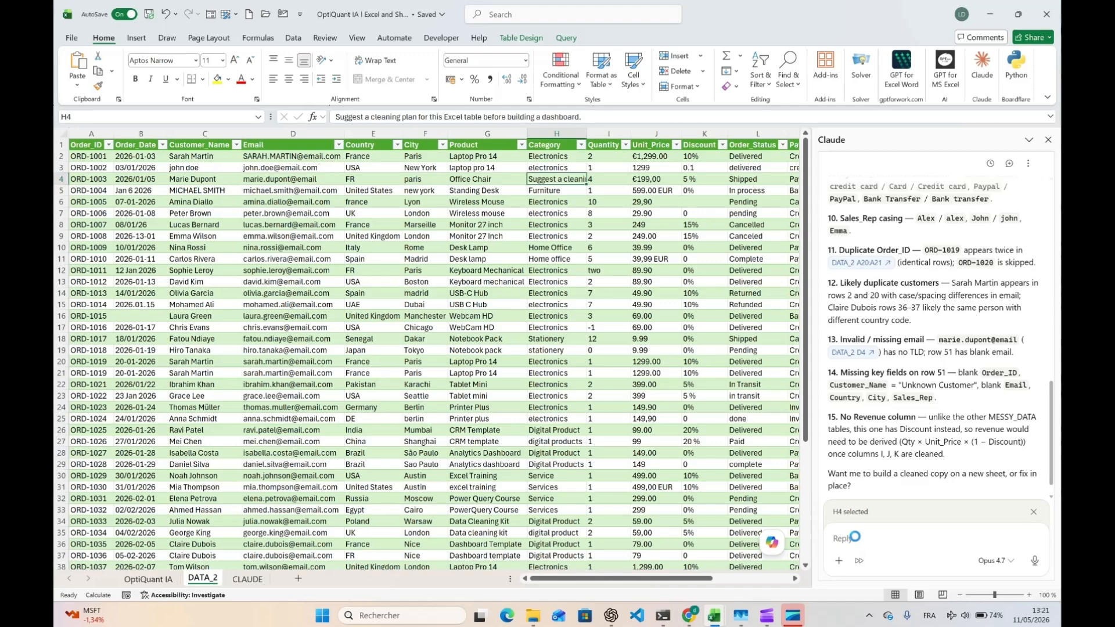
pyautogui.click(856, 537)
pyautogui.hotkey('ctrl', 'v')
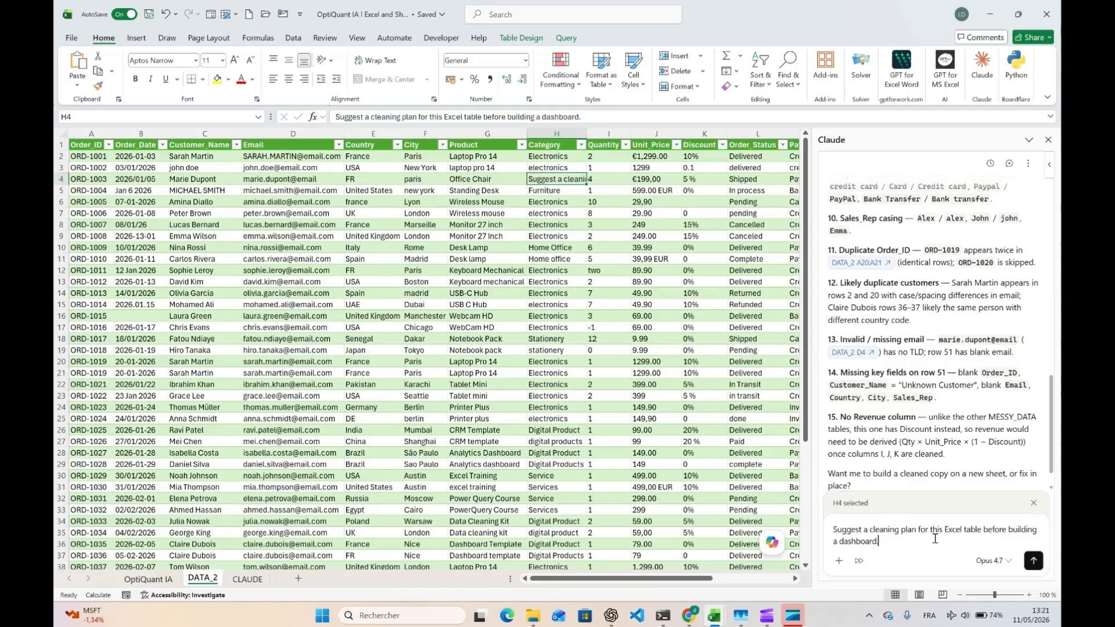
pyautogui.click(1033, 561)
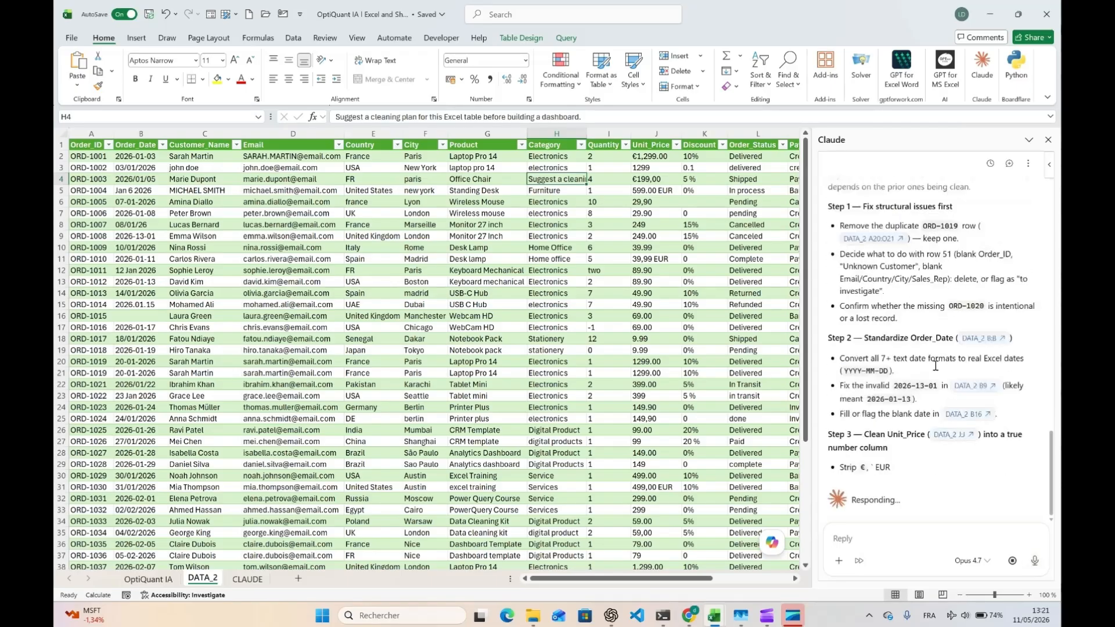
# Read Claude's step-by-step cleaning plan for DATA_2 from Step 1 through Step 11 and its closing question.
pyautogui.scroll(2, 936, 367)
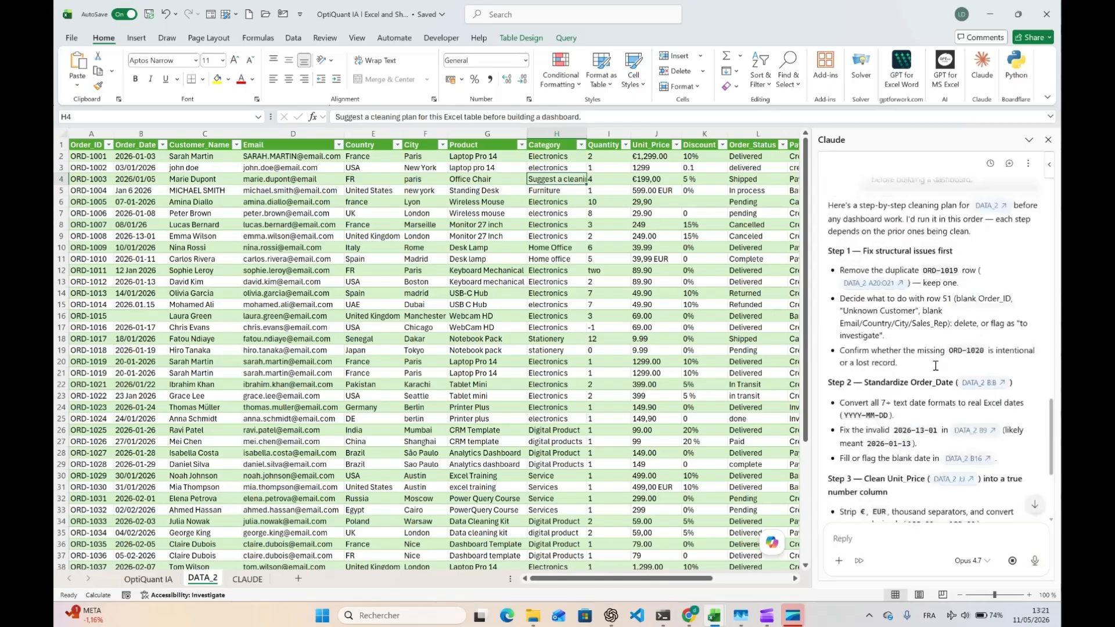
pyautogui.scroll(1, 936, 366)
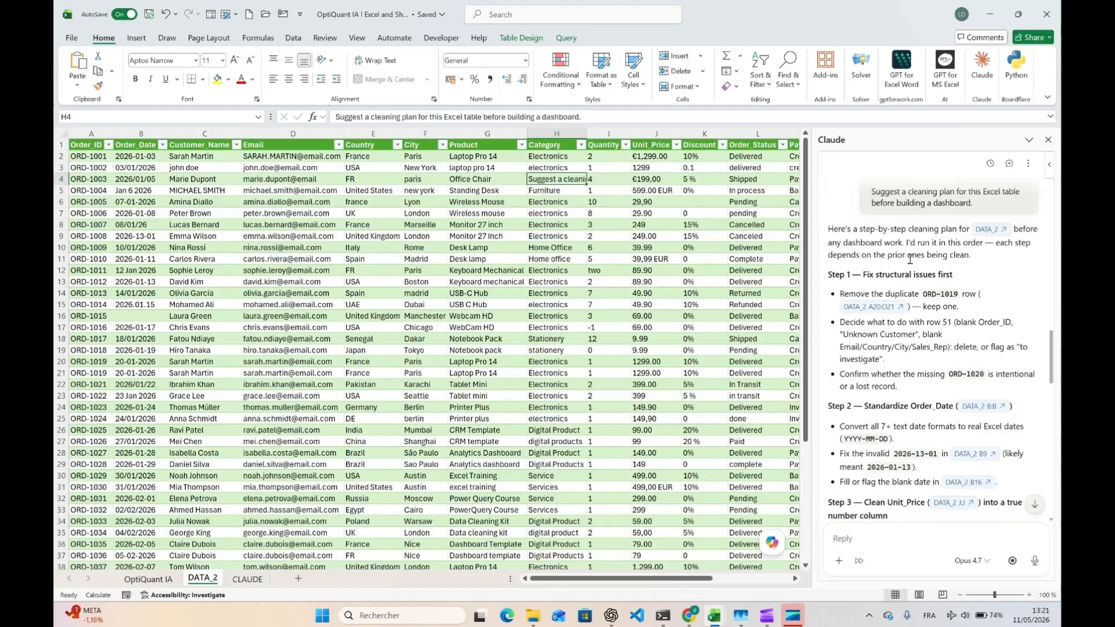
pyautogui.scroll(-1, 910, 259)
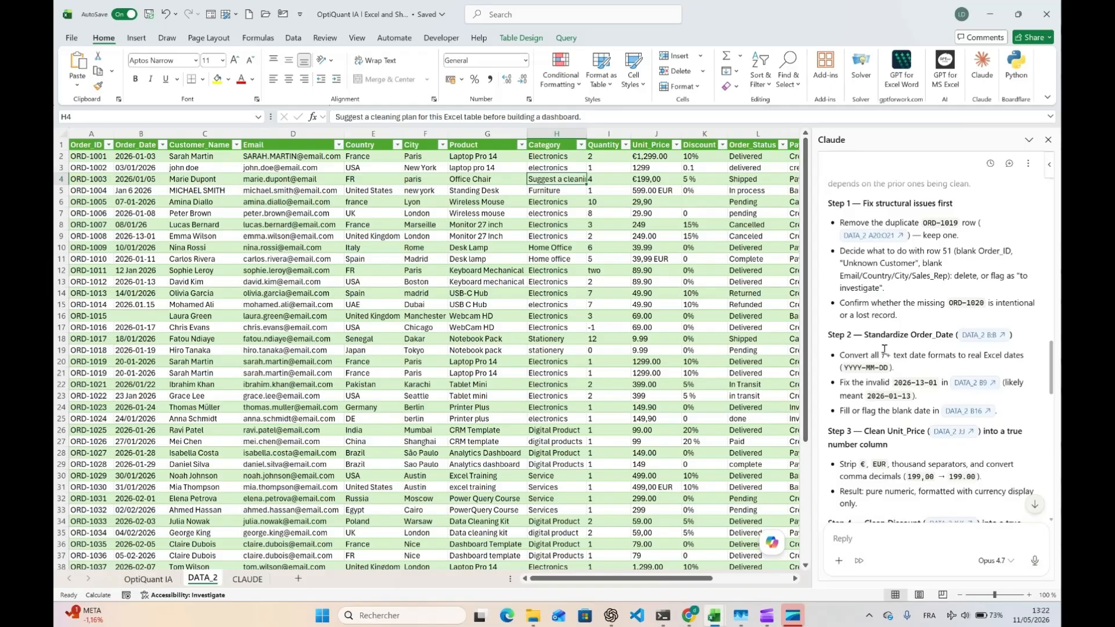
pyautogui.scroll(-1, 883, 349)
pyautogui.scroll(-1, 893, 368)
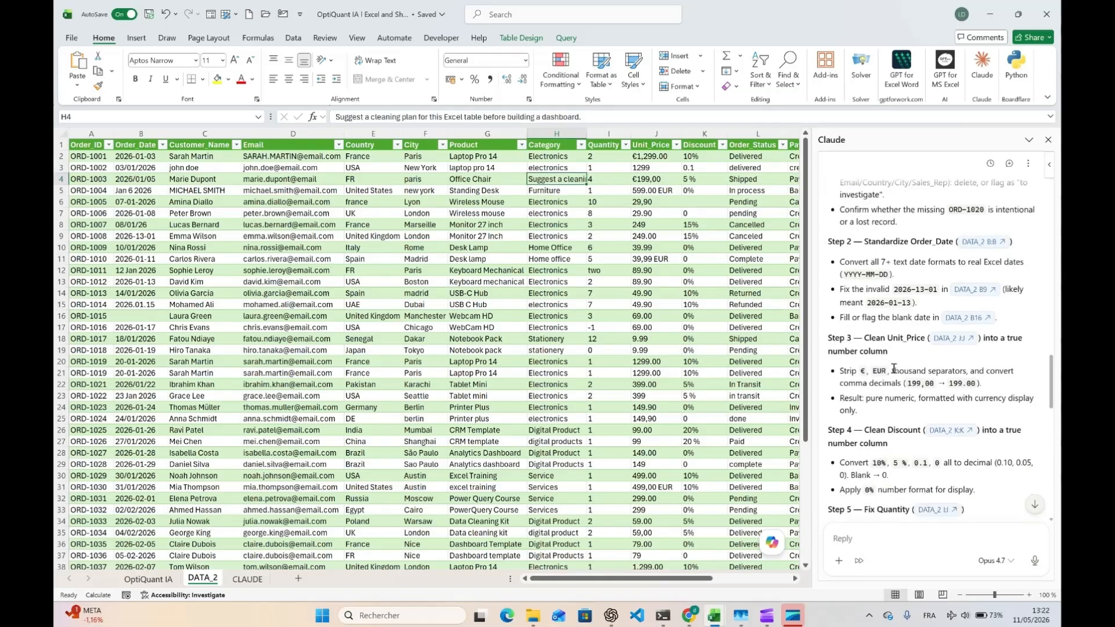
pyautogui.scroll(-1, 893, 368)
pyautogui.scroll(-1, 894, 371)
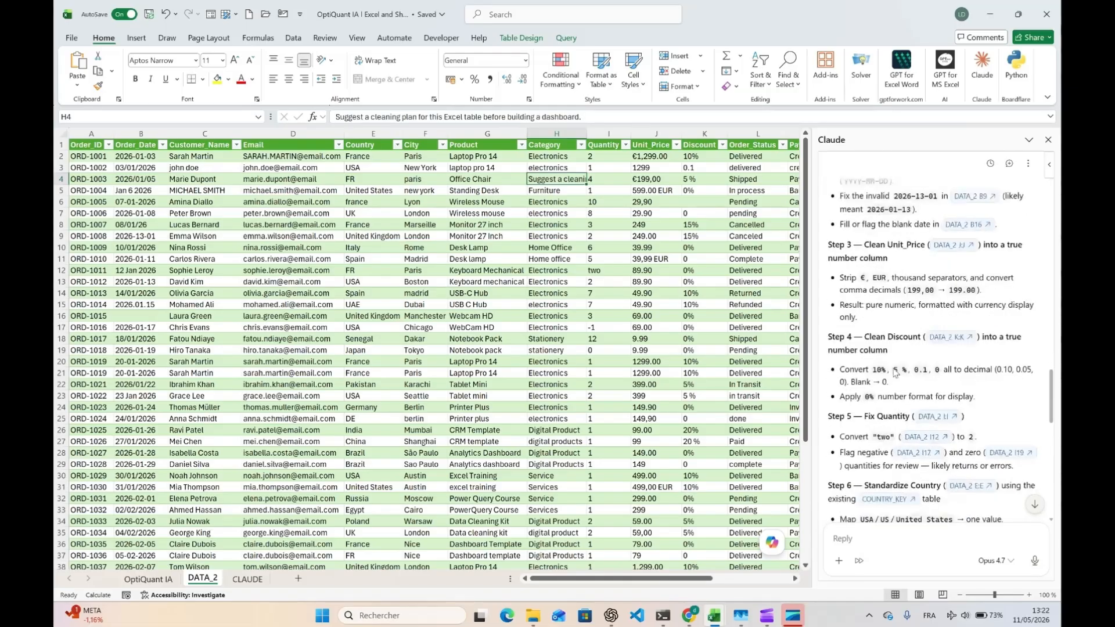
pyautogui.scroll(-2, 894, 372)
pyautogui.scroll(-2, 895, 372)
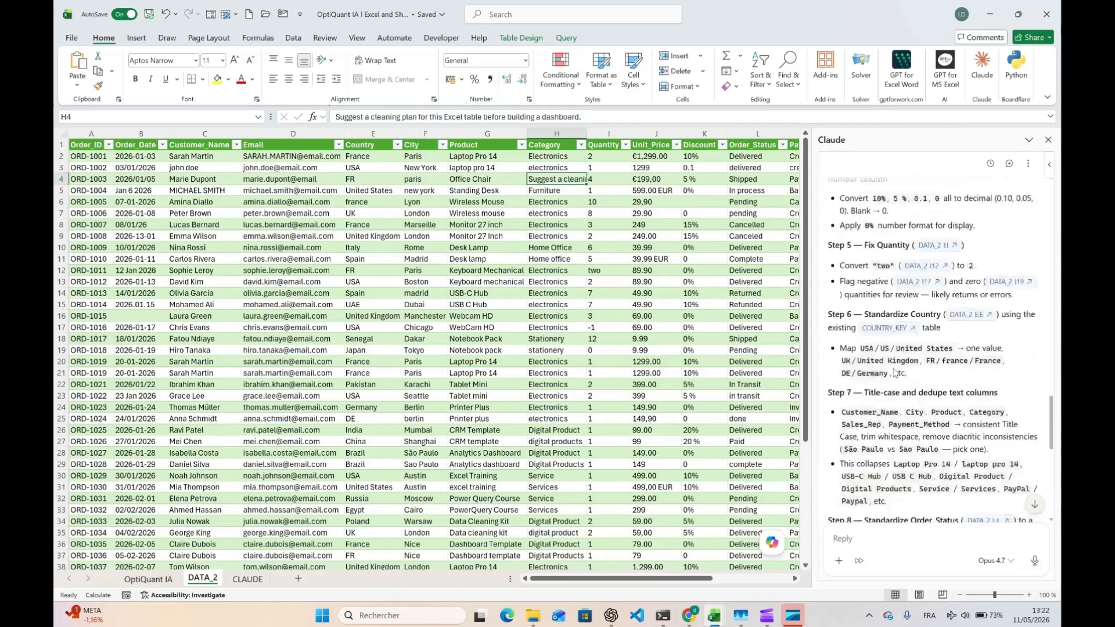
pyautogui.scroll(-2, 894, 370)
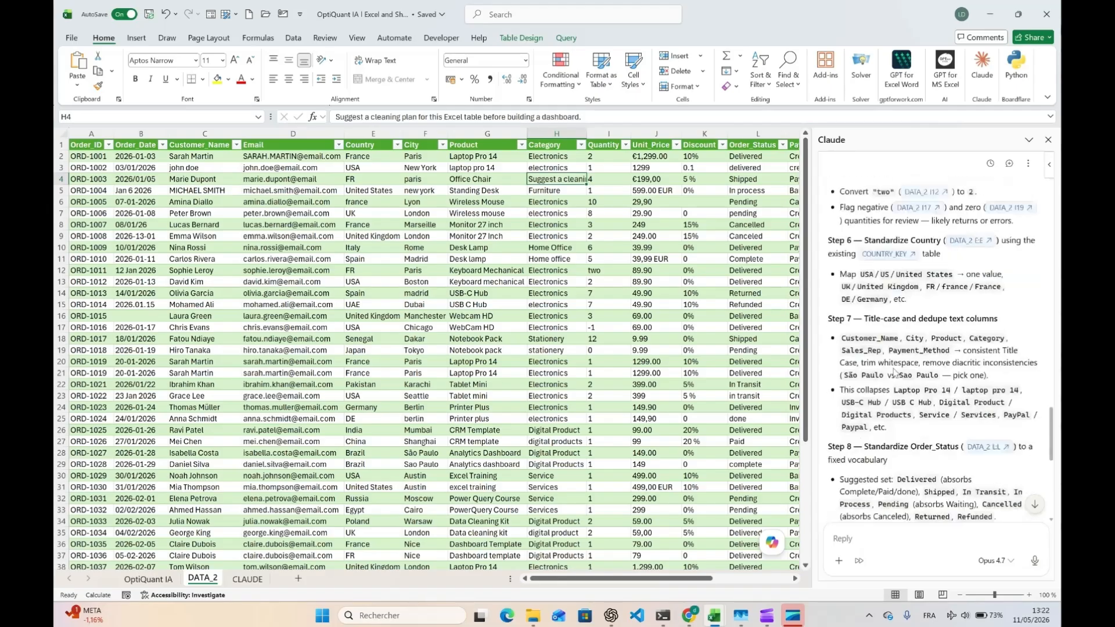
pyautogui.scroll(-1, 894, 372)
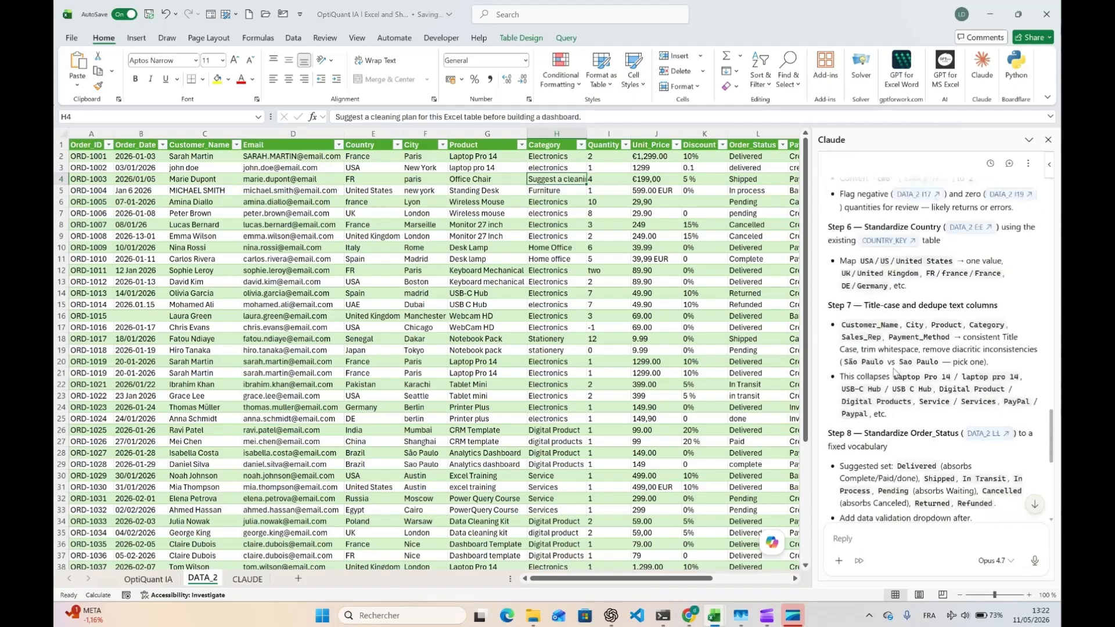
pyautogui.scroll(-2, 895, 373)
pyautogui.scroll(-2, 894, 373)
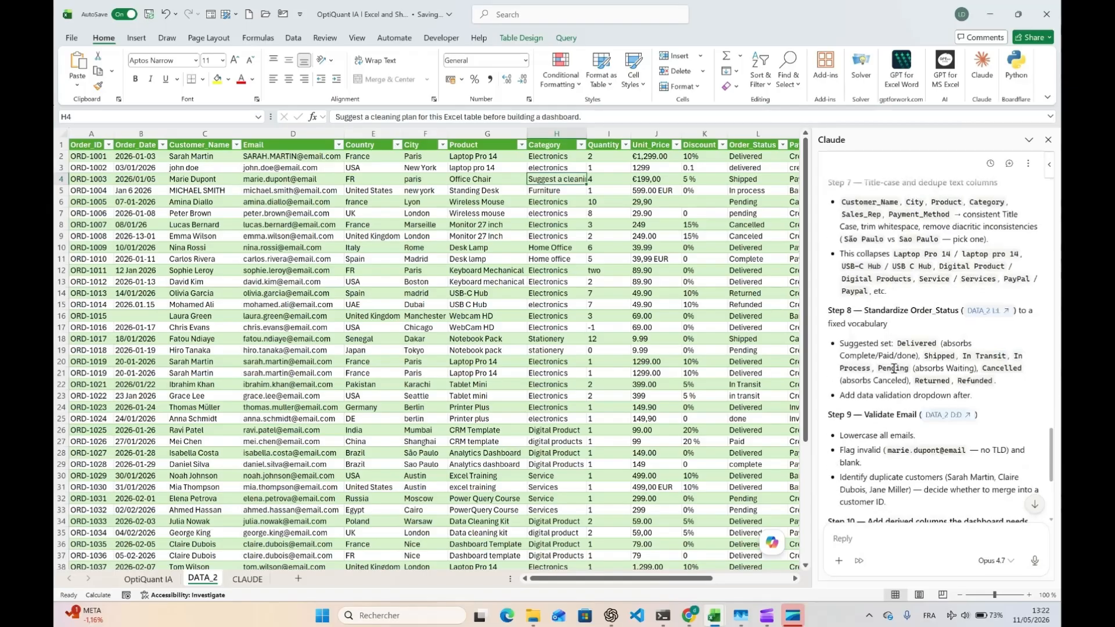
pyautogui.scroll(-1, 894, 369)
pyautogui.scroll(-1, 895, 372)
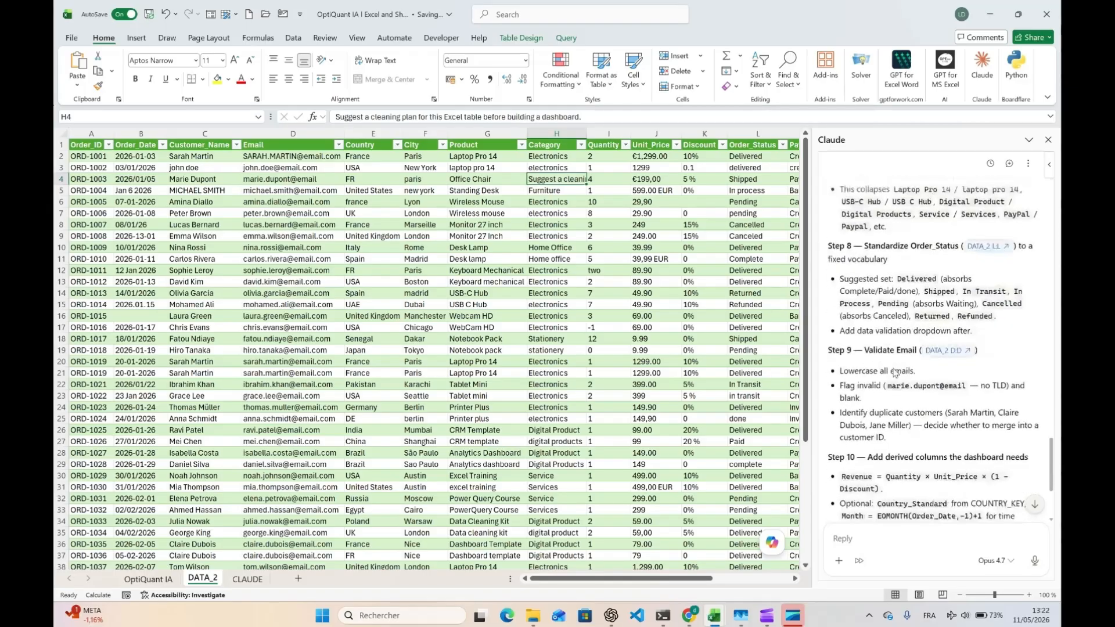
pyautogui.scroll(-2, 895, 372)
pyautogui.scroll(-4, 895, 372)
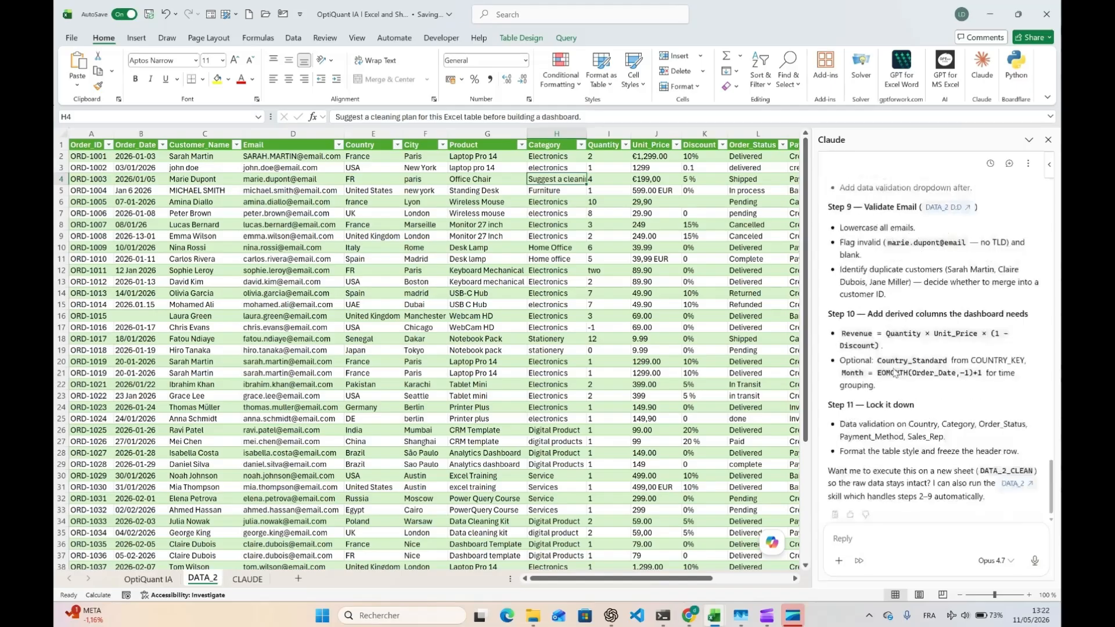
pyautogui.scroll(-1, 894, 372)
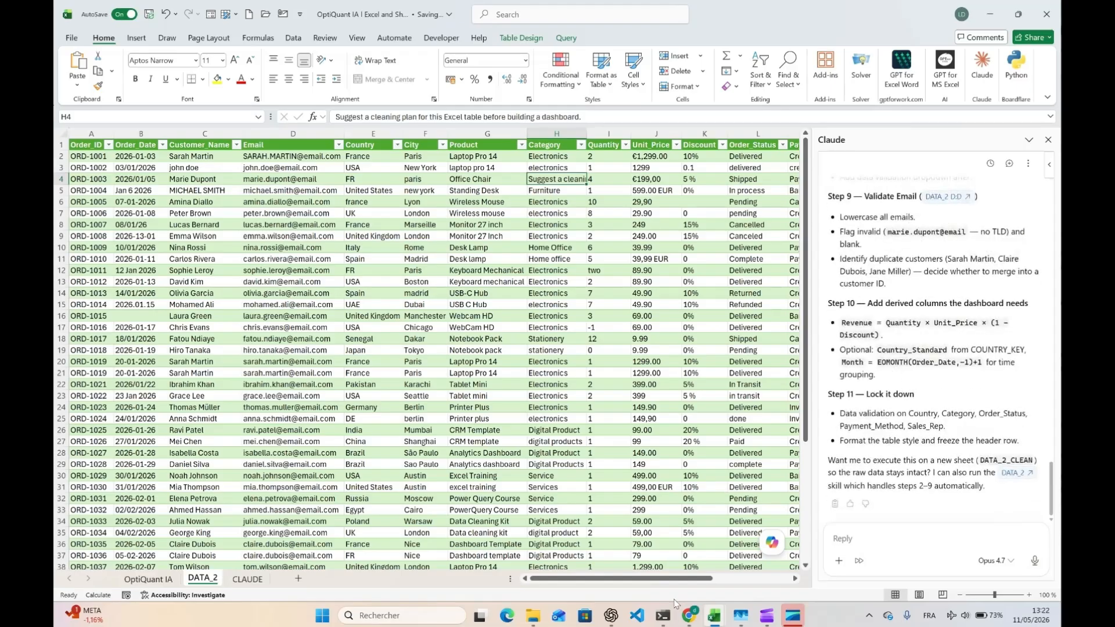
# Copy the entire Power Query cleaning prompt from the "I want" note in Notepad and send it to Claude in Excel.
pyautogui.moveTo(749, 608)
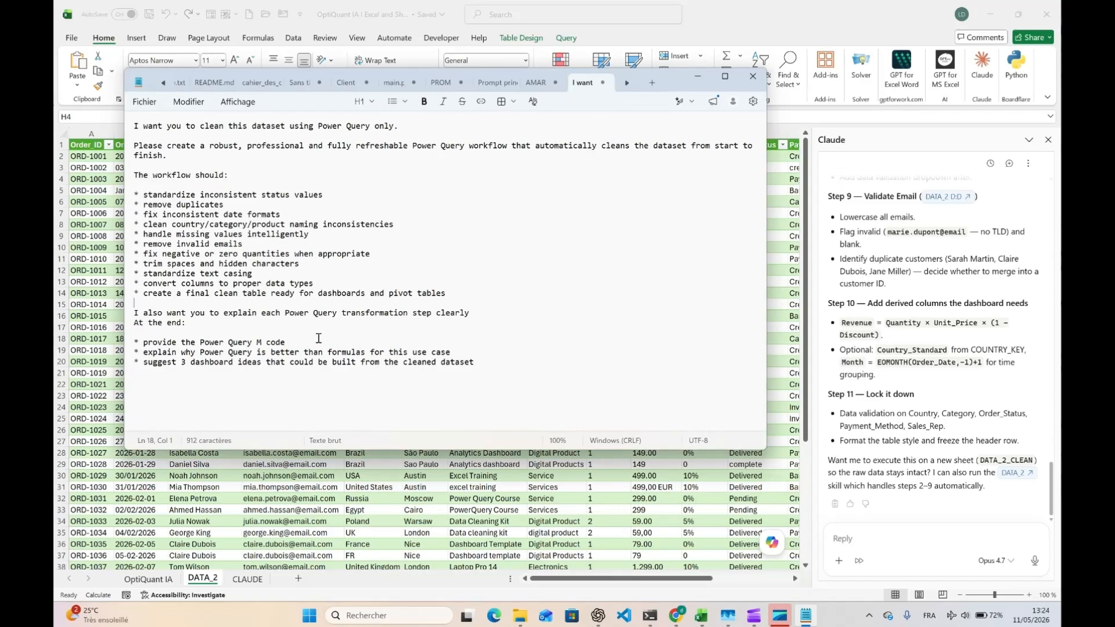
pyautogui.hotkey('ctrl', 'a')
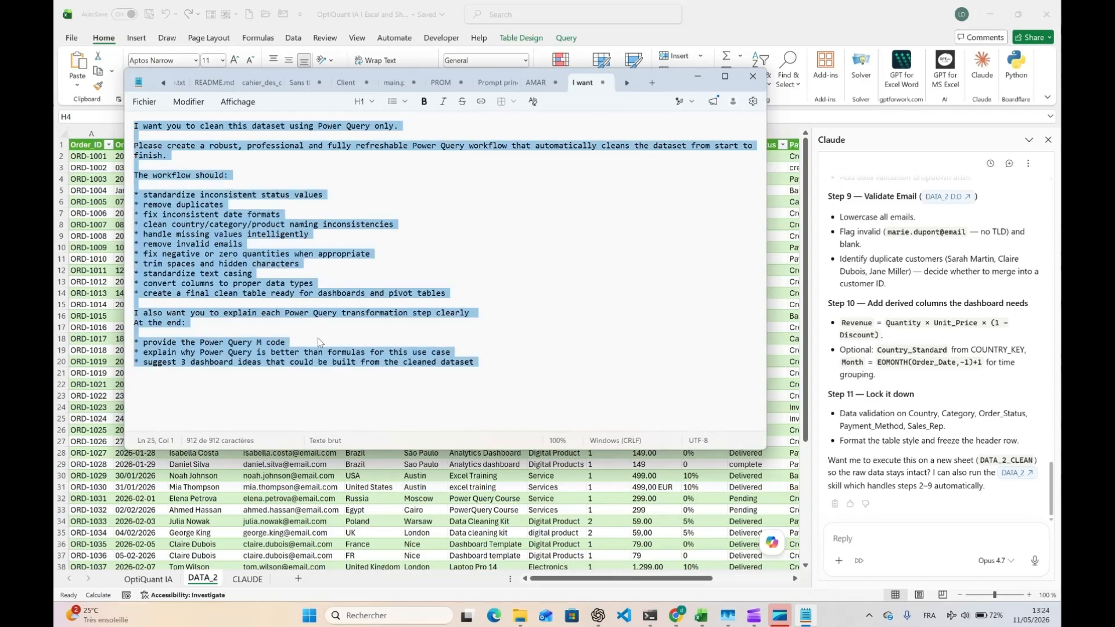
pyautogui.click(873, 537)
pyautogui.click(869, 536)
pyautogui.hotkey('ctrl', 'v')
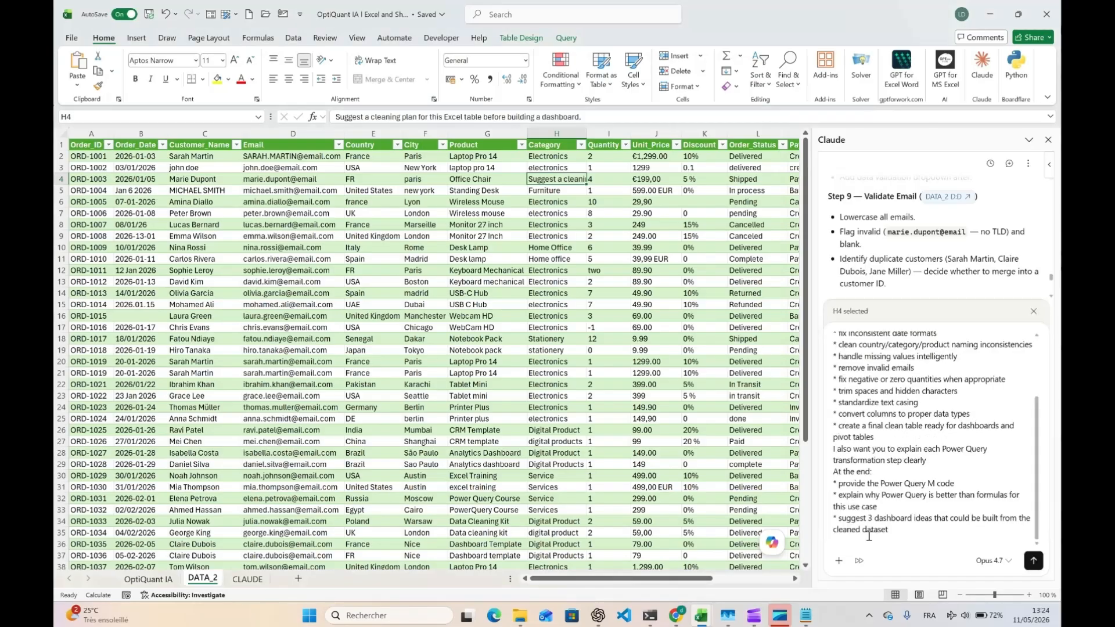
pyautogui.press('Return')
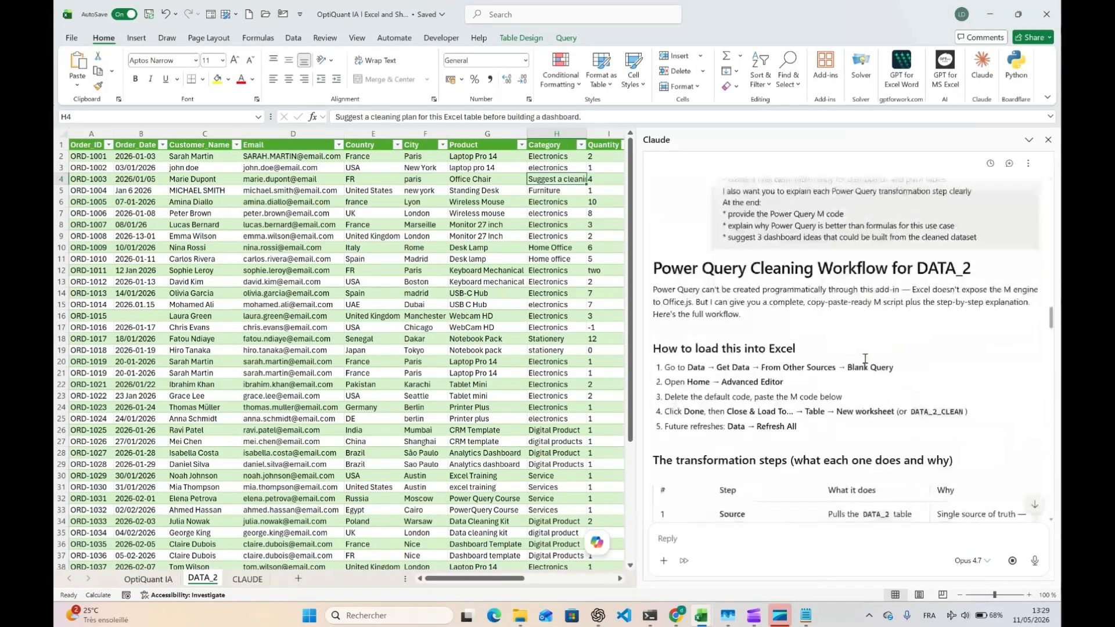
# Review Claude's Power Query workflow for DATA_2: the loading instructions, the transformation steps table and the M code to its end.
pyautogui.scroll(-1, 864, 358)
pyautogui.scroll(-1, 865, 358)
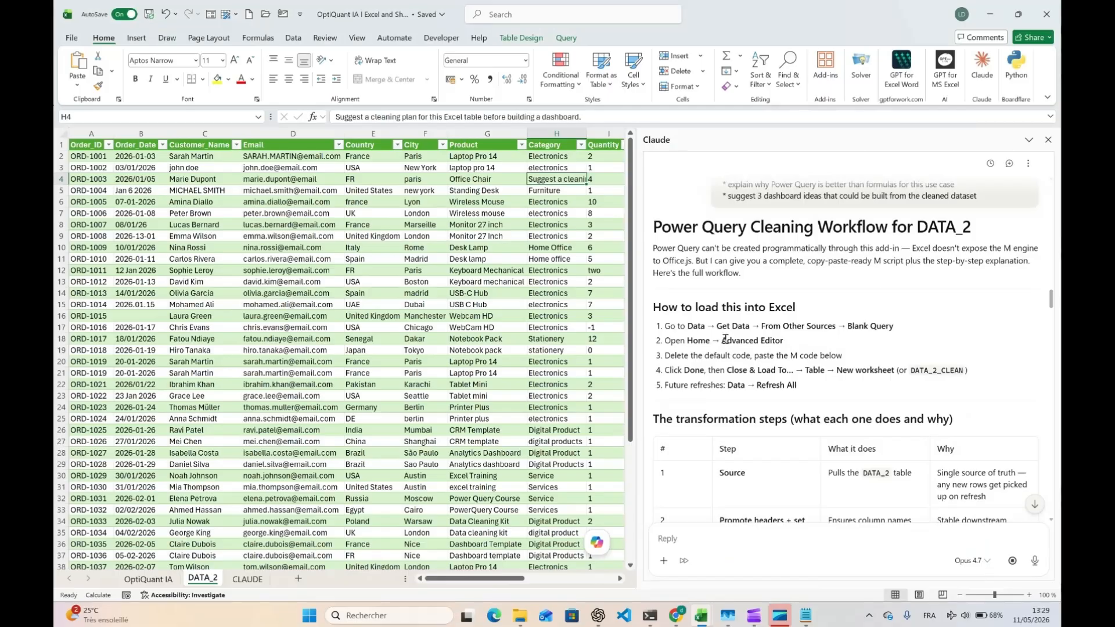
pyautogui.scroll(-2, 764, 357)
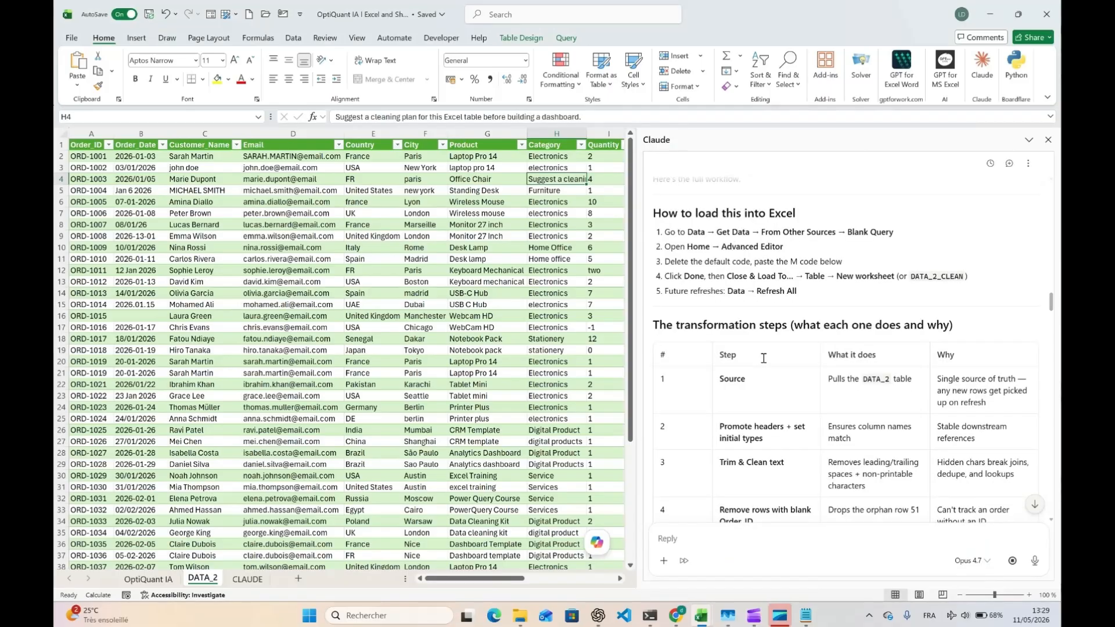
pyautogui.scroll(-6, 763, 358)
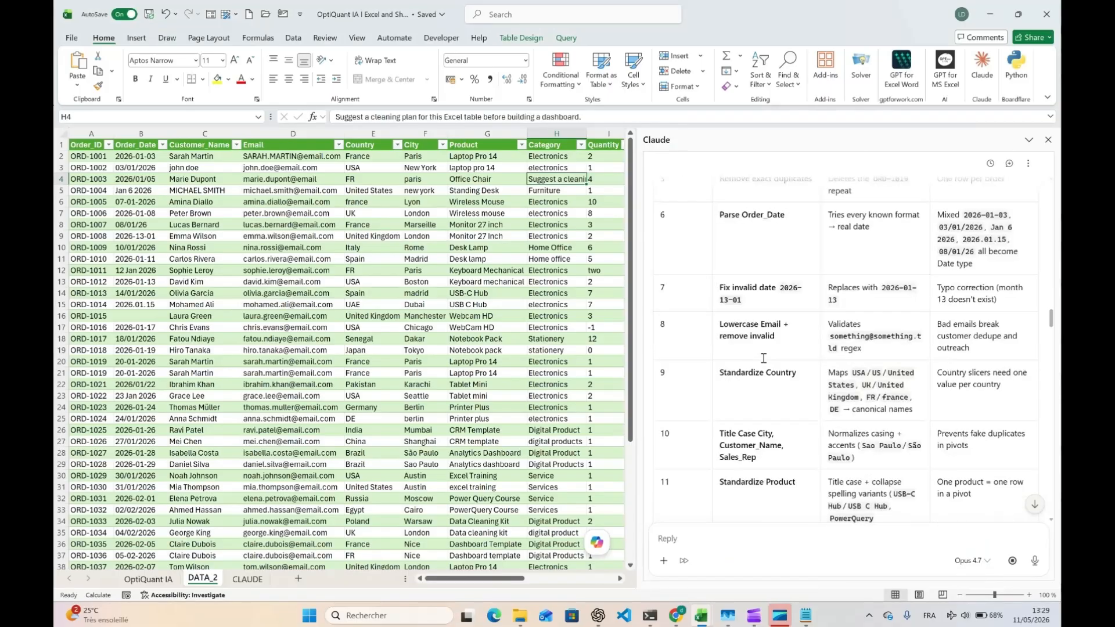
pyautogui.scroll(-8, 763, 358)
pyautogui.scroll(-10, 764, 358)
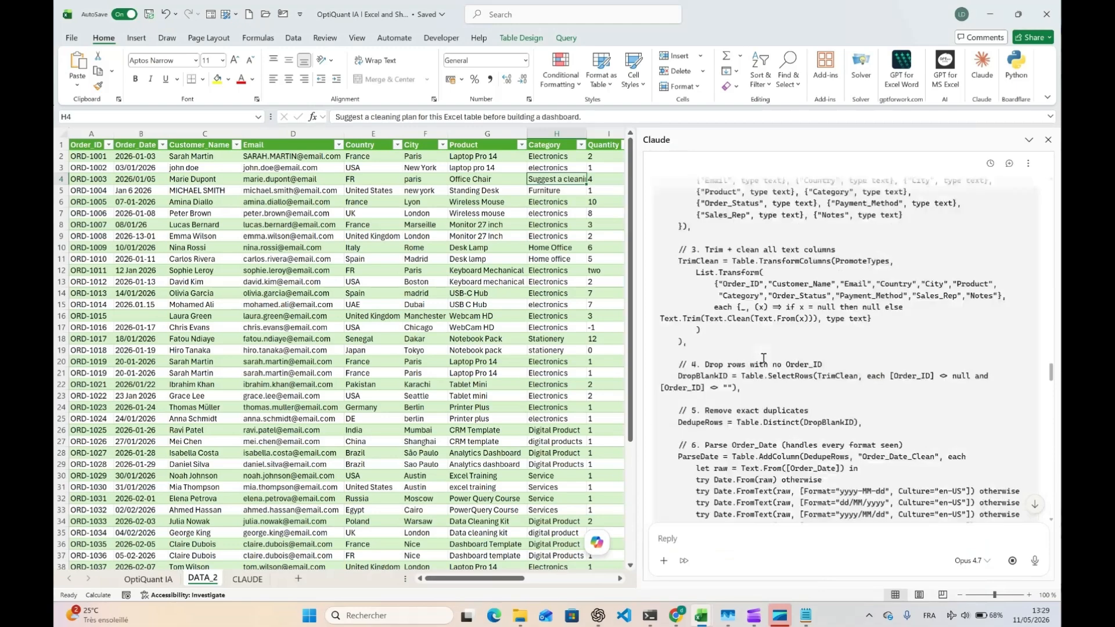
pyautogui.scroll(-5, 763, 357)
pyautogui.scroll(10, 764, 358)
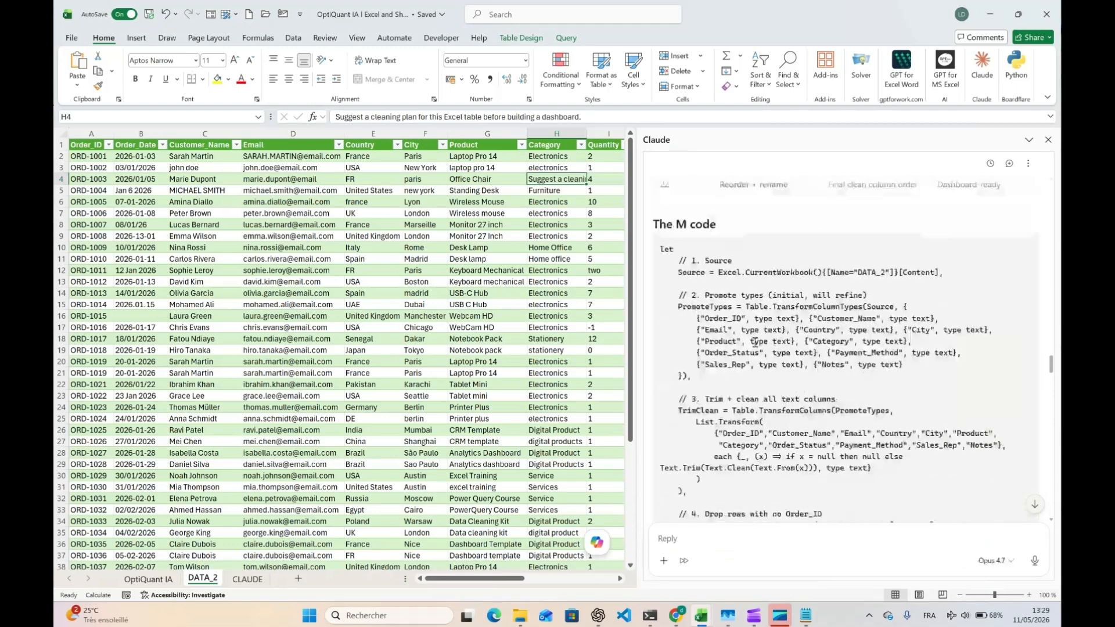
pyautogui.scroll(-20, 754, 342)
pyautogui.scroll(-11, 754, 343)
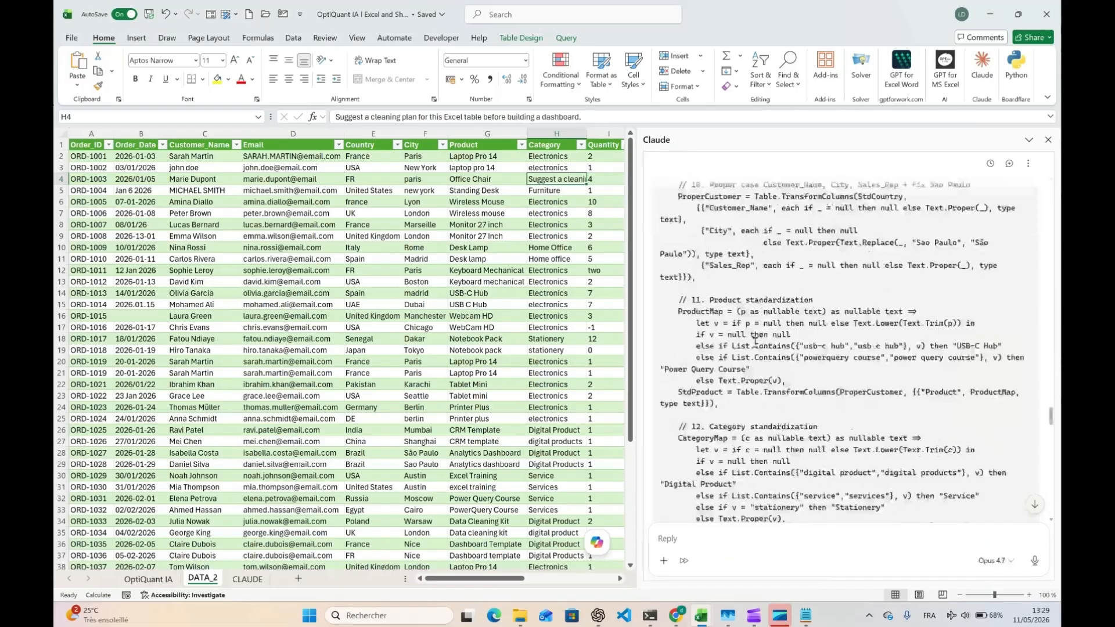
pyautogui.scroll(-15, 754, 343)
pyautogui.scroll(-15, 754, 342)
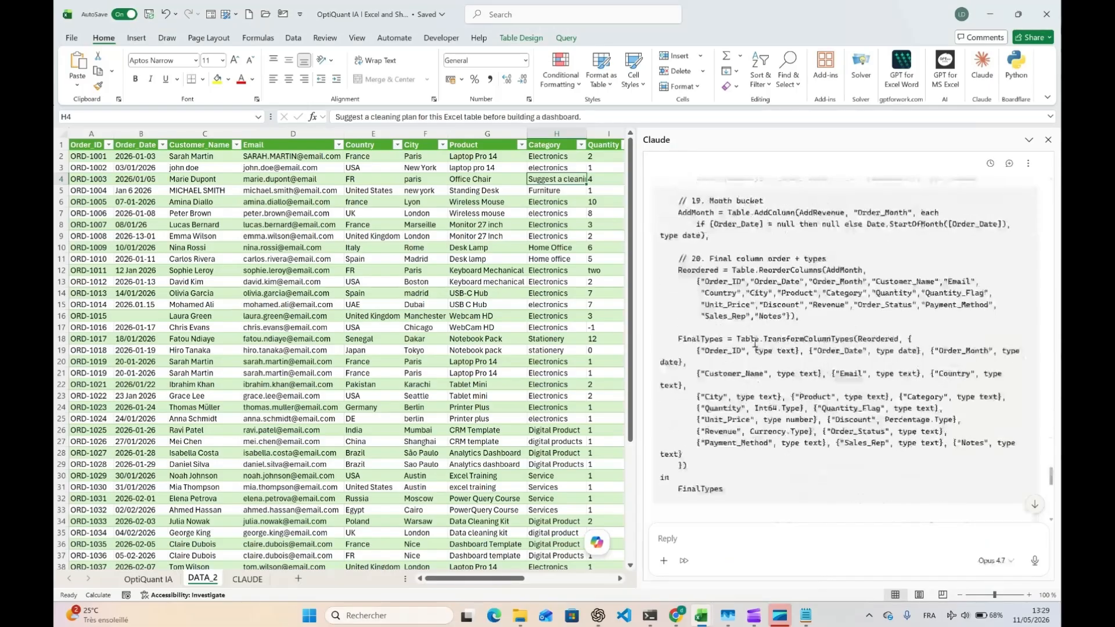
# Read Claude's reasons why Power Query beats formulas and its 3 dashboard ideas from the cleaned table.
pyautogui.scroll(-7, 754, 342)
pyautogui.scroll(-2, 754, 343)
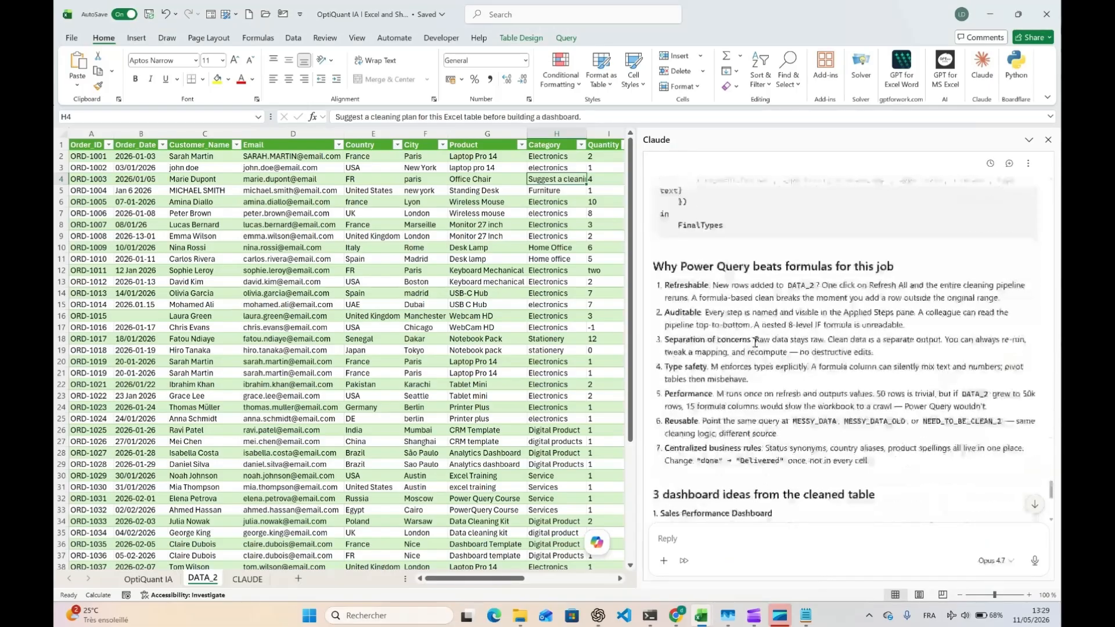
pyautogui.scroll(-1, 754, 343)
pyautogui.scroll(-1, 756, 331)
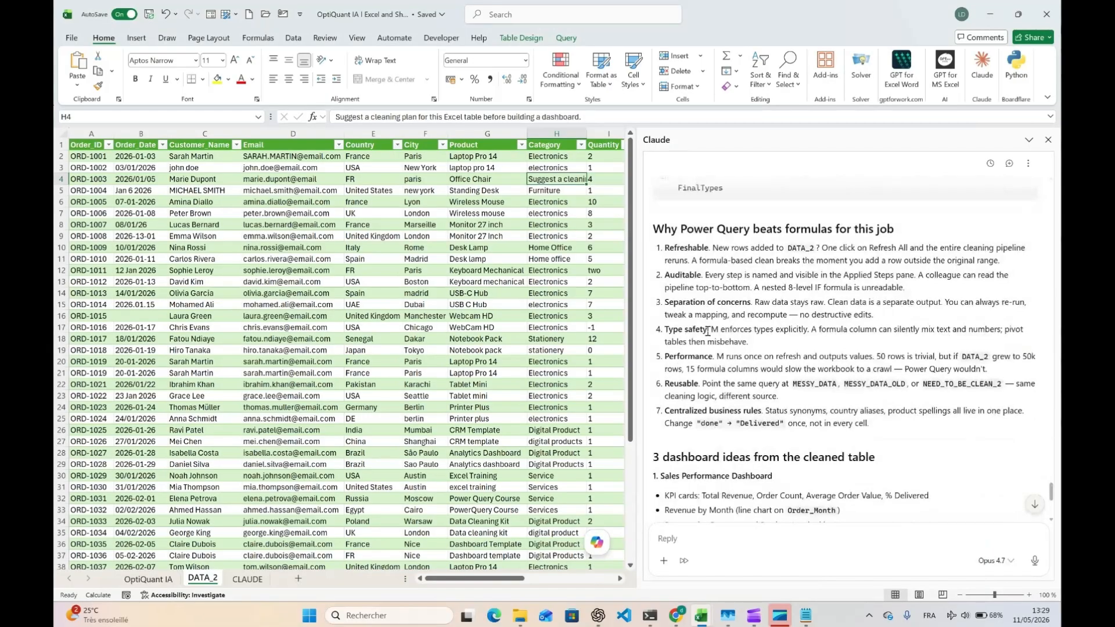
pyautogui.scroll(-3, 690, 379)
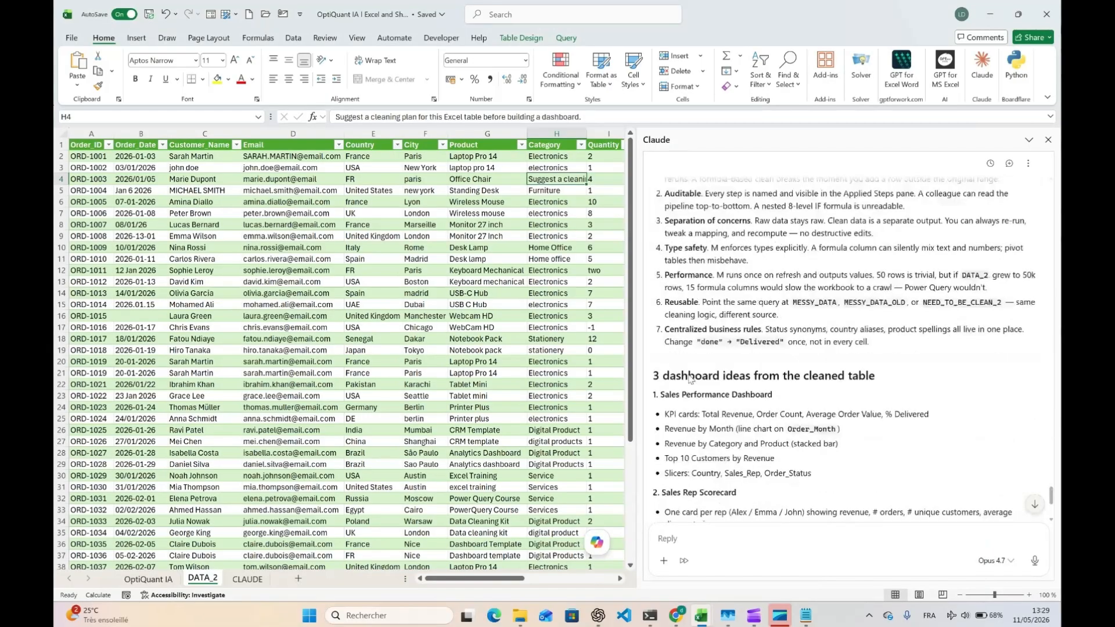
pyautogui.scroll(-6, 689, 379)
pyautogui.scroll(-1, 689, 378)
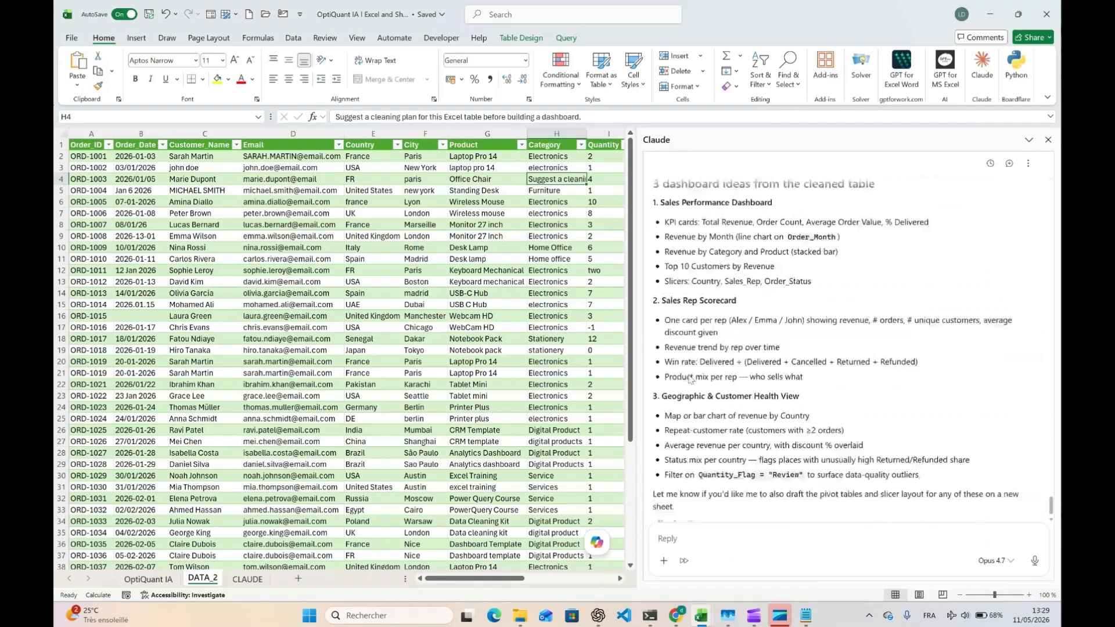
pyautogui.scroll(1, 717, 294)
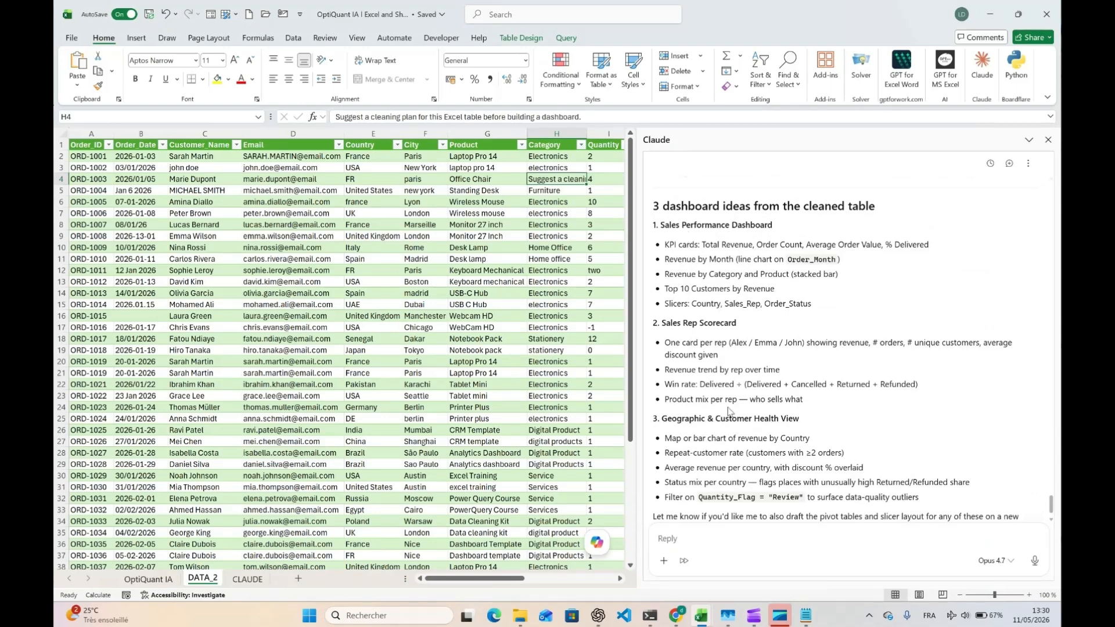
pyautogui.scroll(-2, 728, 410)
pyautogui.scroll(1, 820, 331)
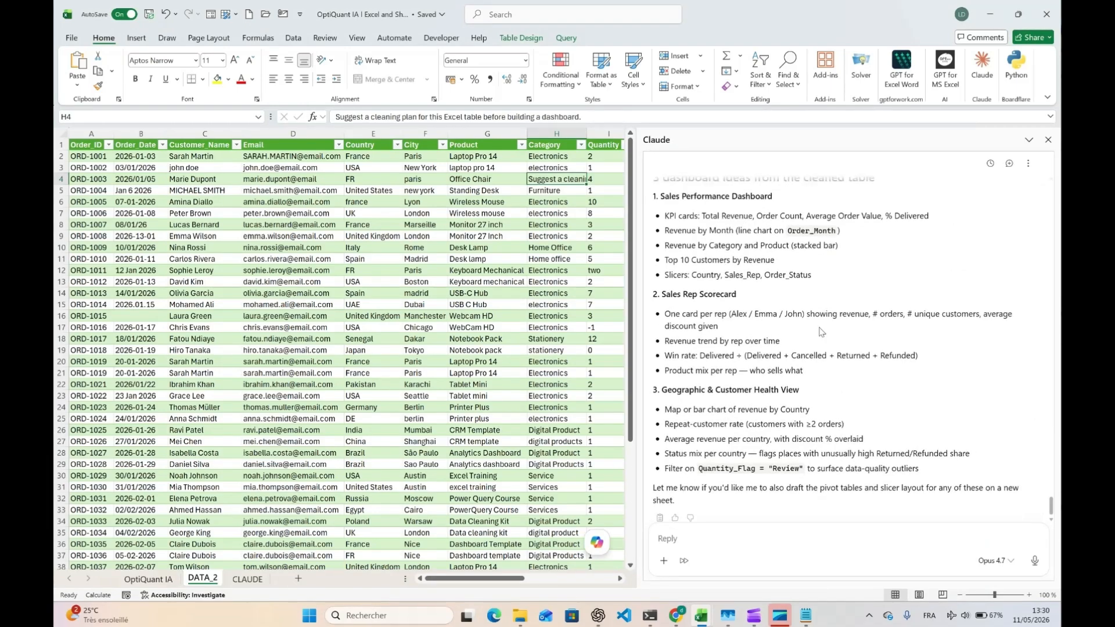
pyautogui.scroll(1, 830, 319)
pyautogui.scroll(1, 844, 308)
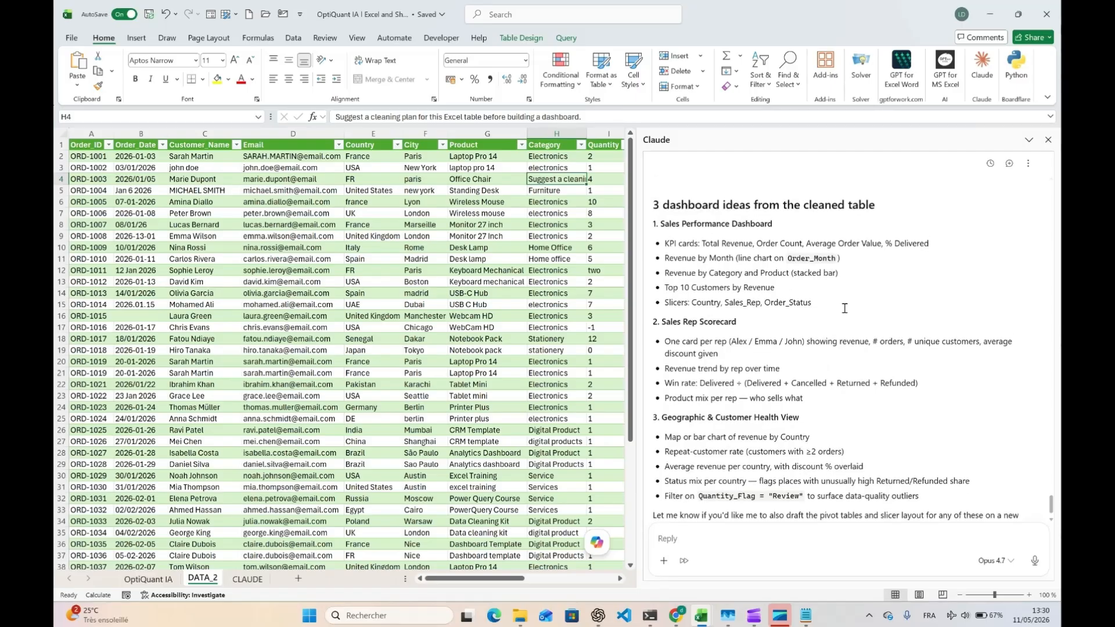
pyautogui.moveTo(654, 206); pyautogui.dragTo(687, 497)
pyautogui.click(777, 473)
# Copy the complete M code from Claude's reply, from the opening let to the closing FinalTypes.
pyautogui.scroll(8, 776, 473)
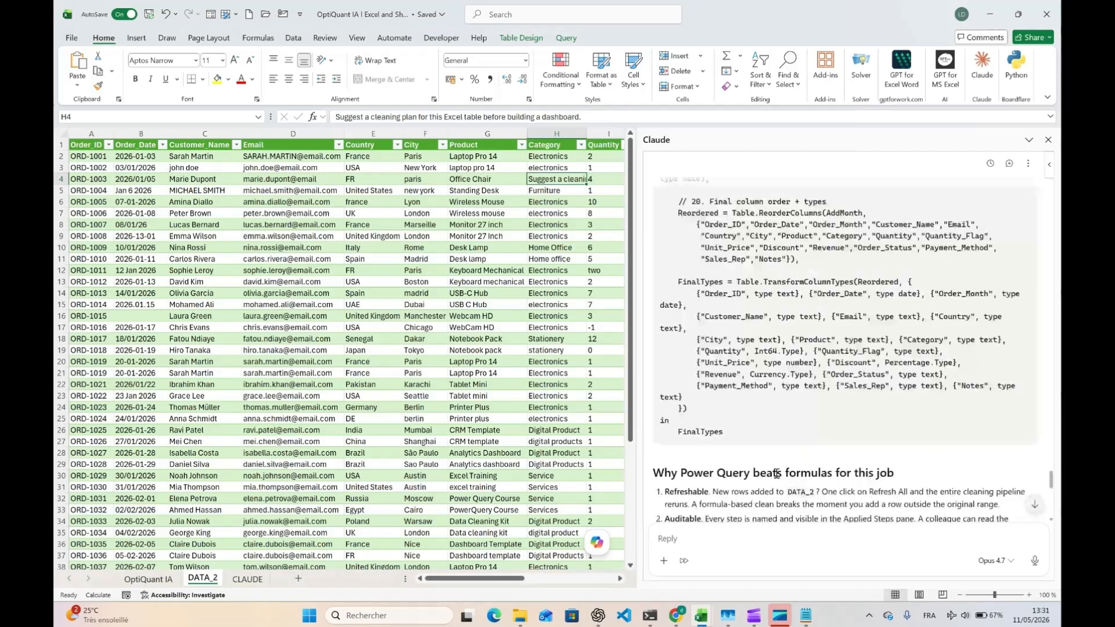
pyautogui.scroll(4, 776, 473)
pyautogui.scroll(10, 776, 473)
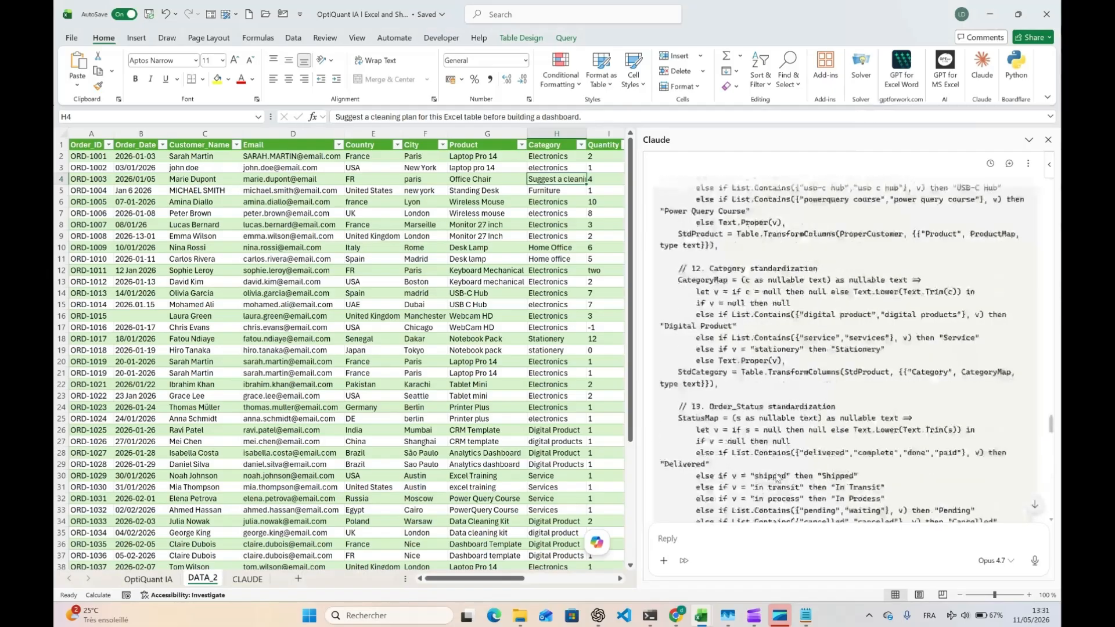
pyautogui.scroll(8, 777, 478)
pyautogui.scroll(6, 778, 477)
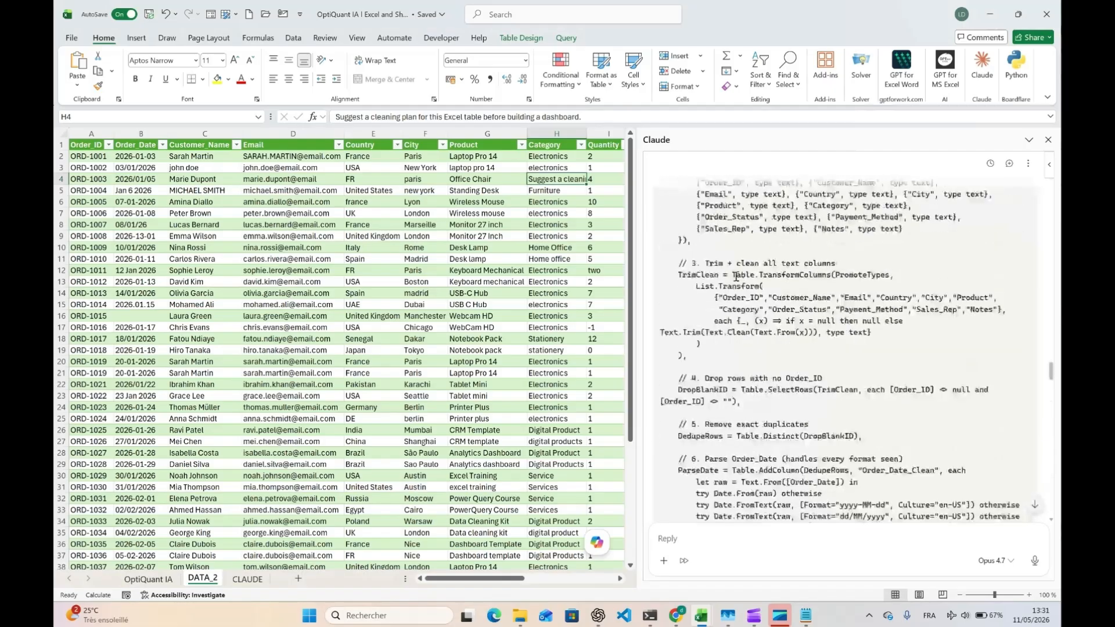
pyautogui.scroll(3, 732, 290)
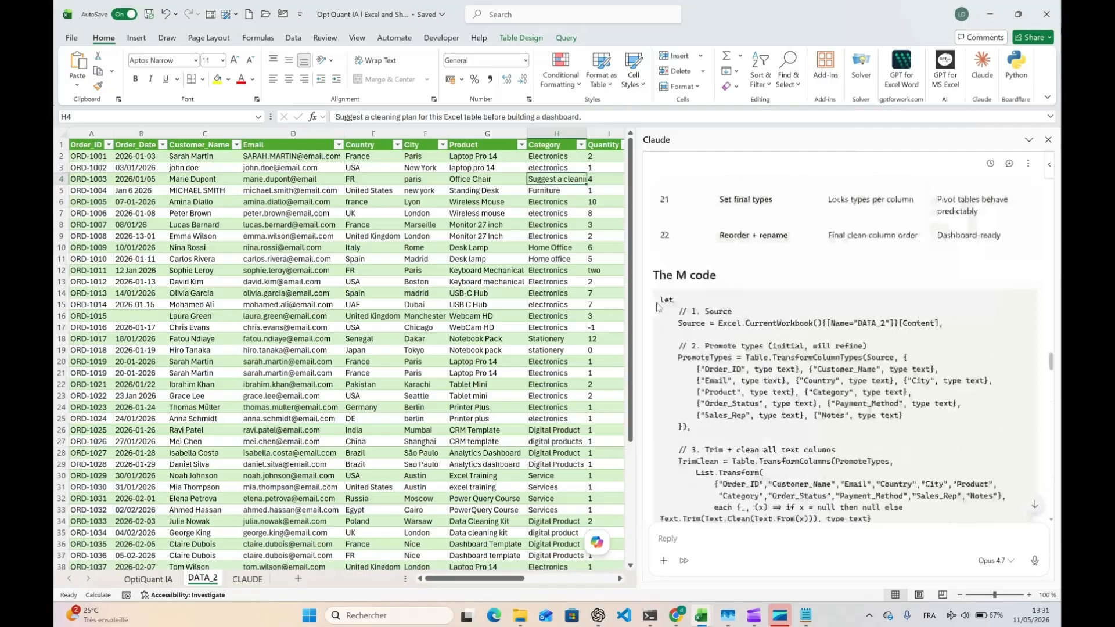
pyautogui.moveTo(661, 298); pyautogui.dragTo(727, 369)
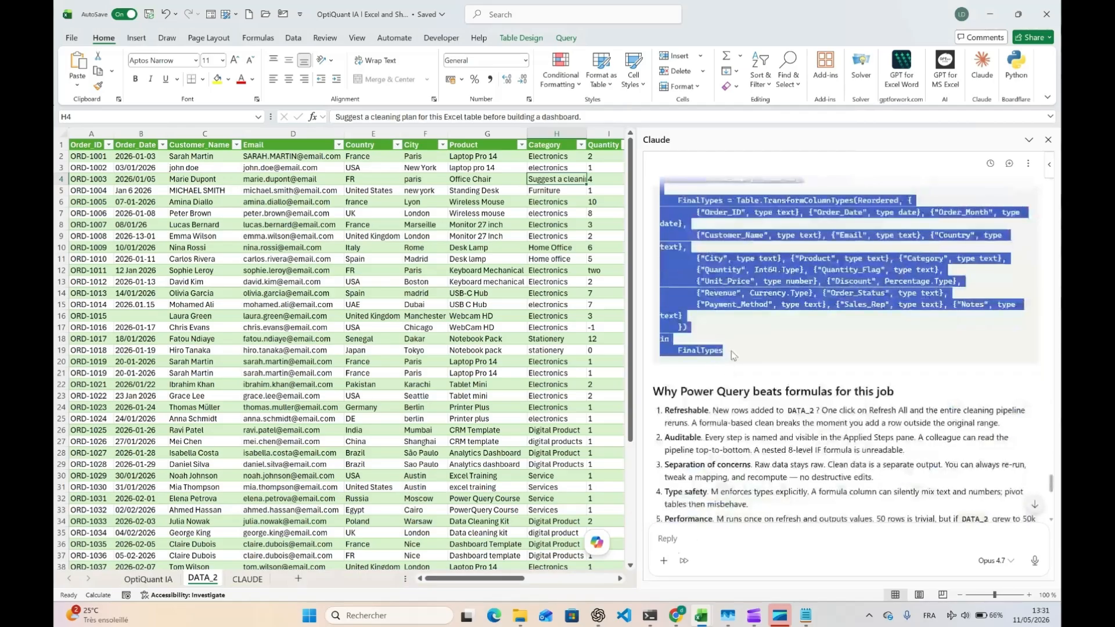
# Look up the "How to load this into Excel" instructions at the start of Claude's Power Query workflow for DATA_2.
pyautogui.scroll(5, 731, 350)
pyautogui.scroll(5, 733, 356)
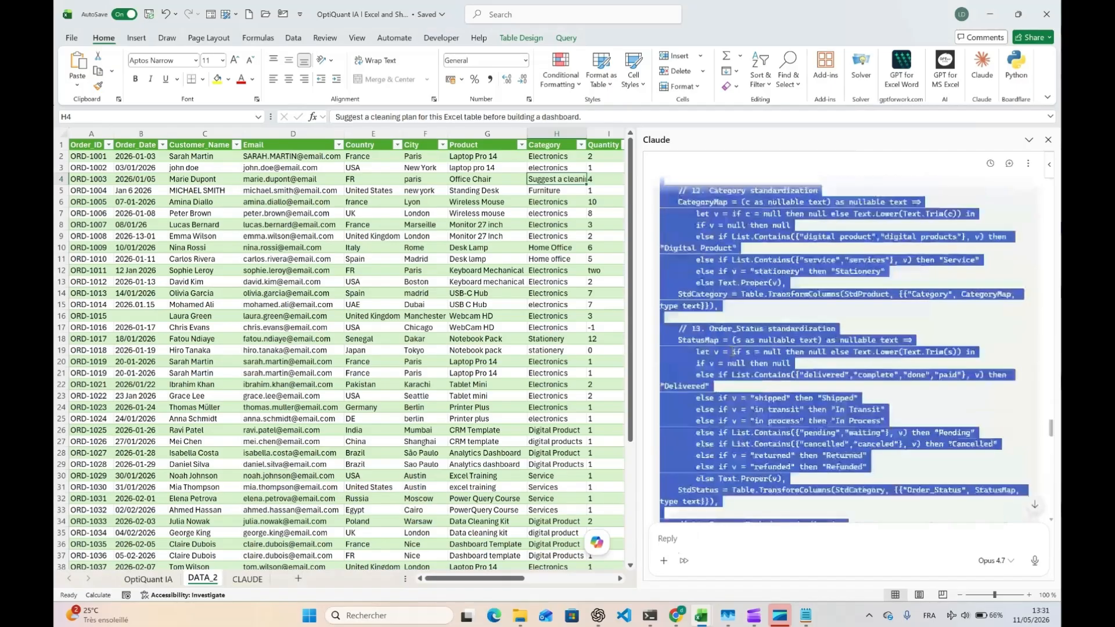
pyautogui.scroll(5, 733, 355)
pyautogui.scroll(5, 732, 355)
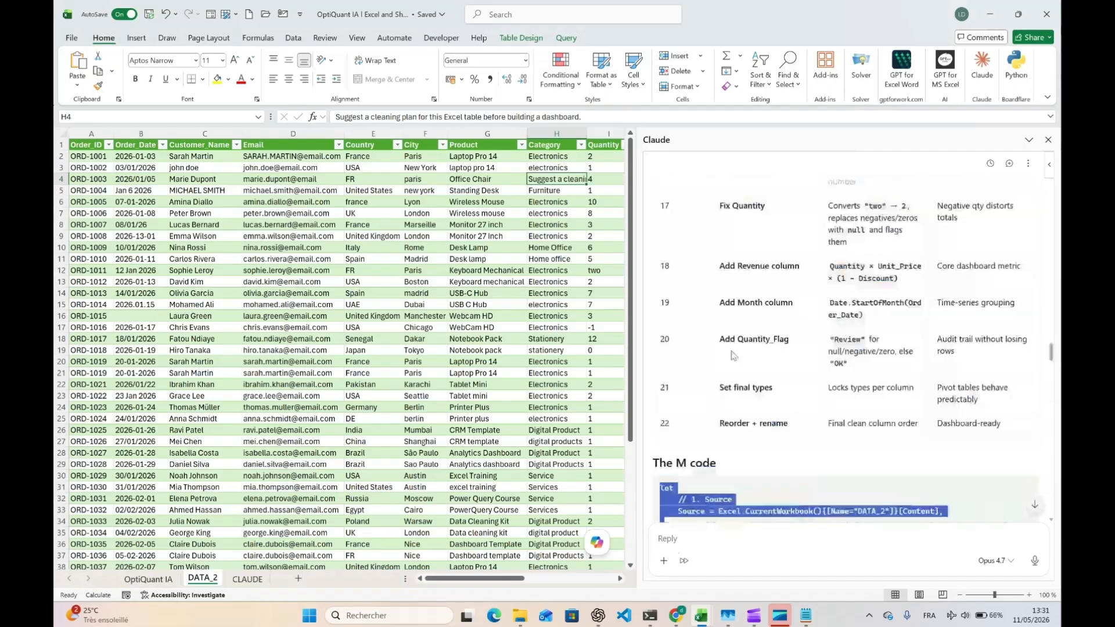
pyautogui.scroll(3, 733, 355)
pyautogui.scroll(5, 733, 355)
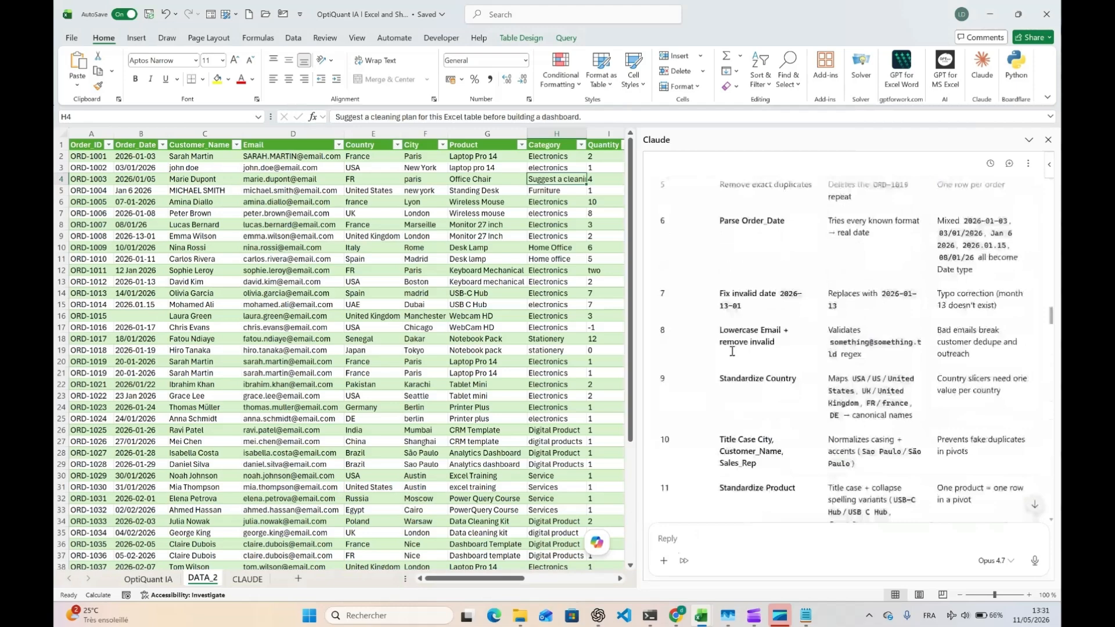
pyautogui.scroll(5, 732, 351)
pyautogui.scroll(-1, 732, 352)
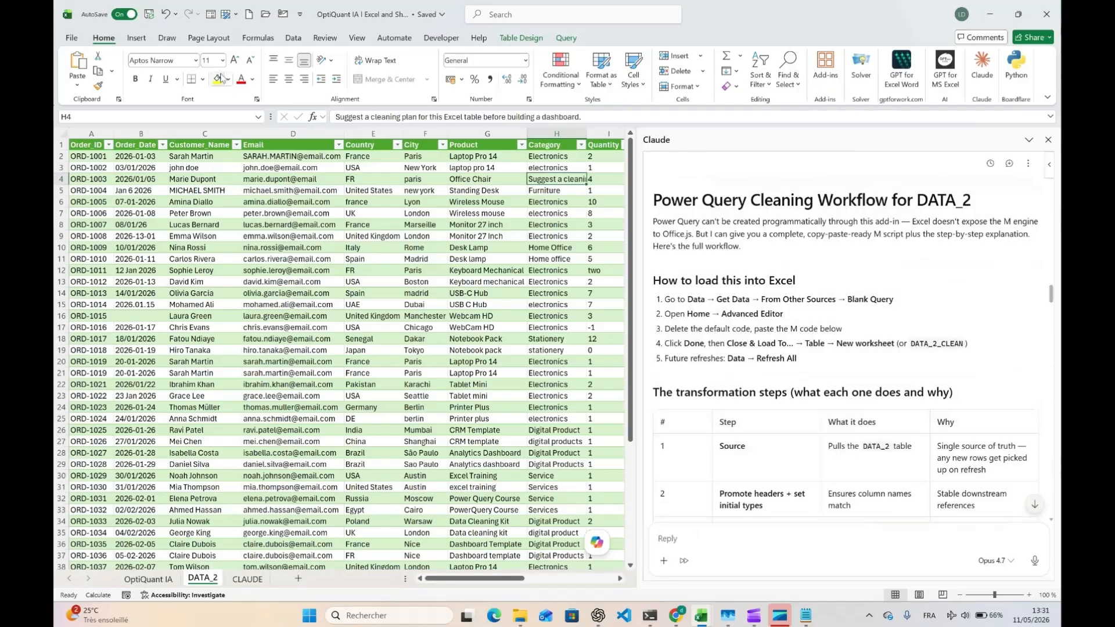
# Create a blank query from other sources in Power Query.
pyautogui.click(292, 38)
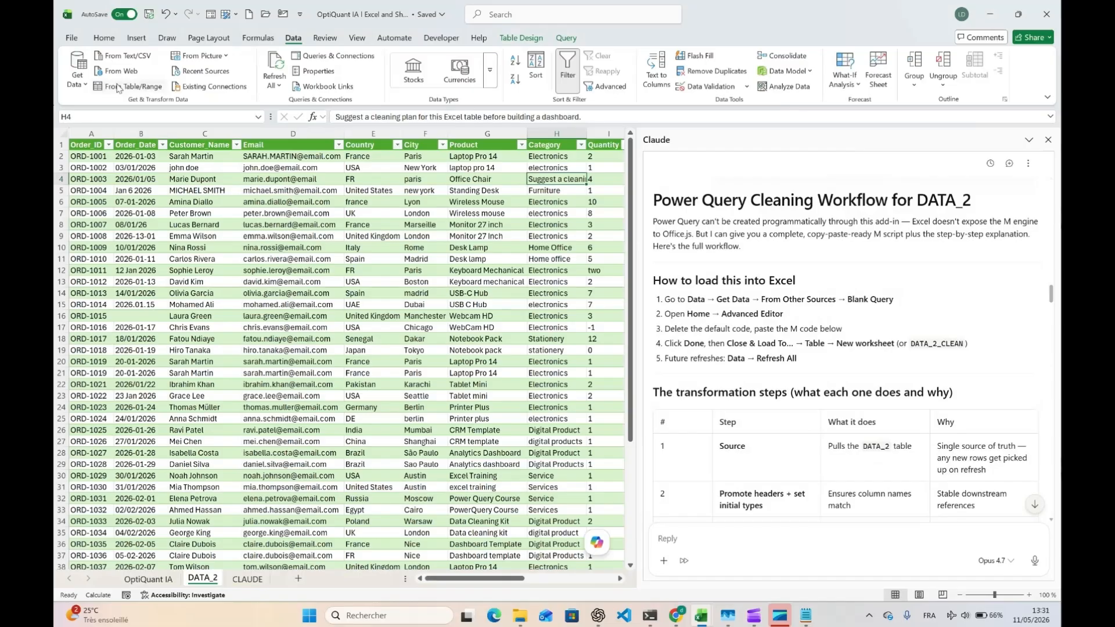
pyautogui.click(85, 84)
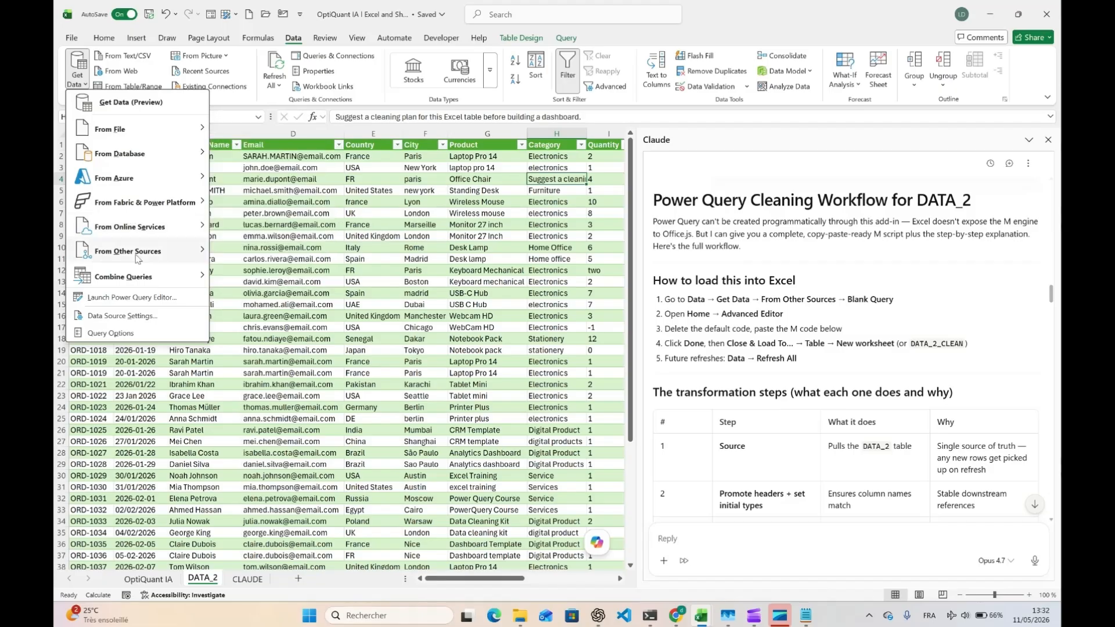
pyautogui.moveTo(138, 255)
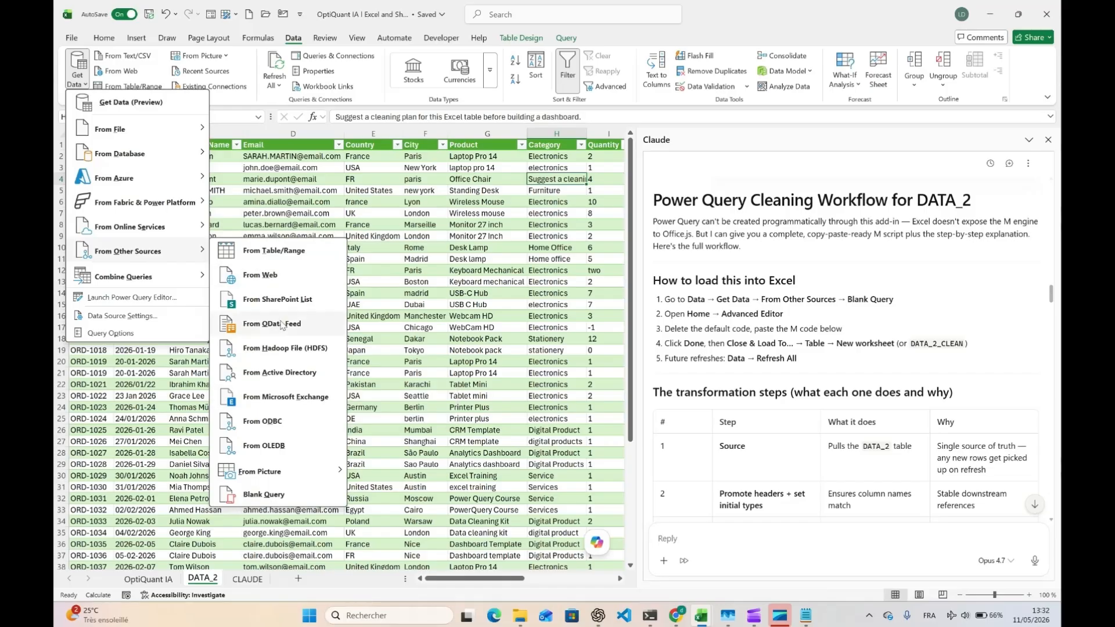
pyautogui.click(278, 492)
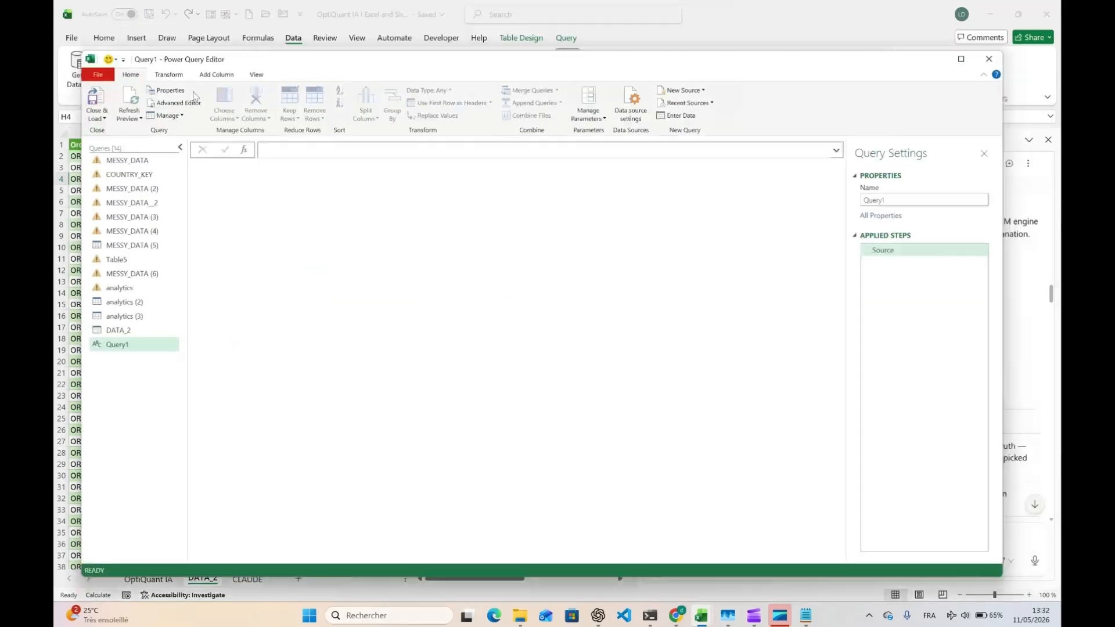
# Replace the blank query's default code with Claude's copied M code in the Advanced Editor and apply it.
pyautogui.click(185, 104)
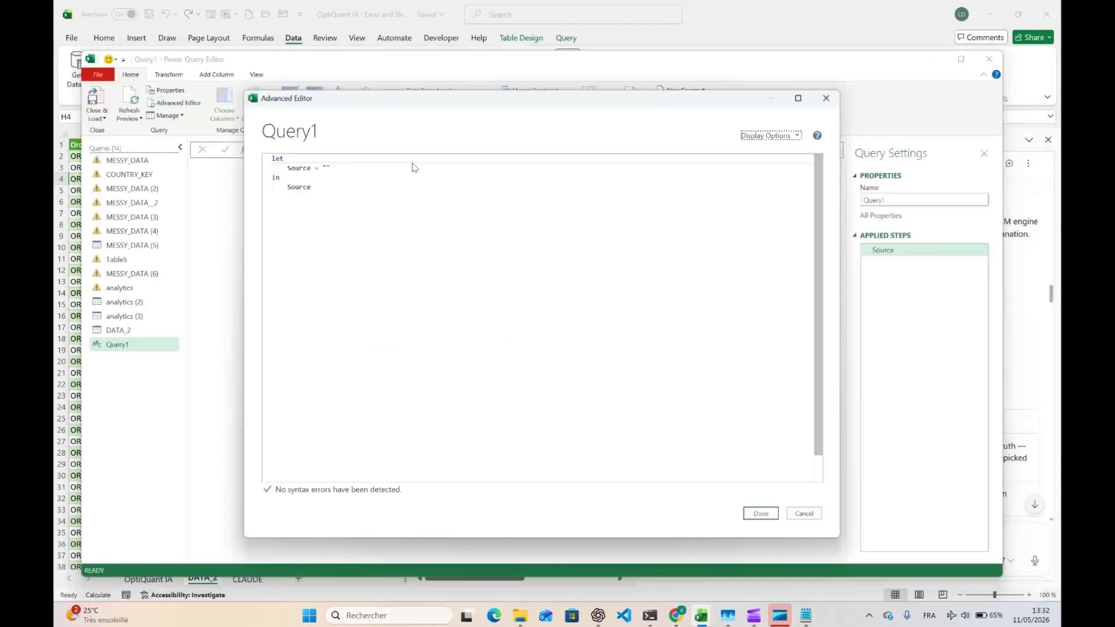
pyautogui.click(423, 220)
pyautogui.hotkey('ctrl', 'a')
pyautogui.hotkey('ctrl', 'v')
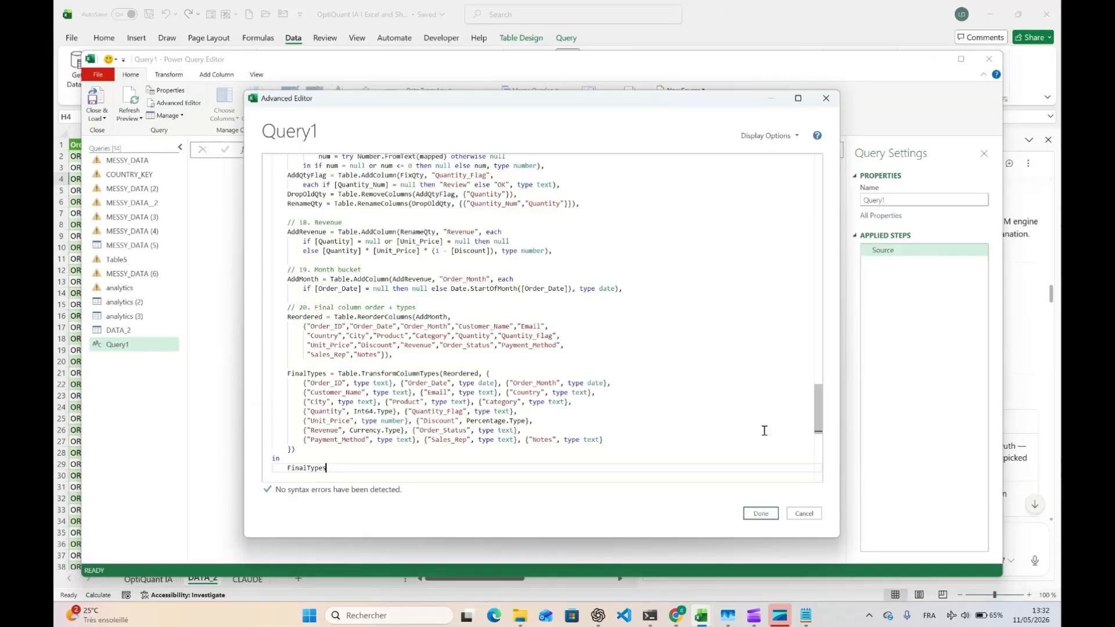
pyautogui.click(761, 514)
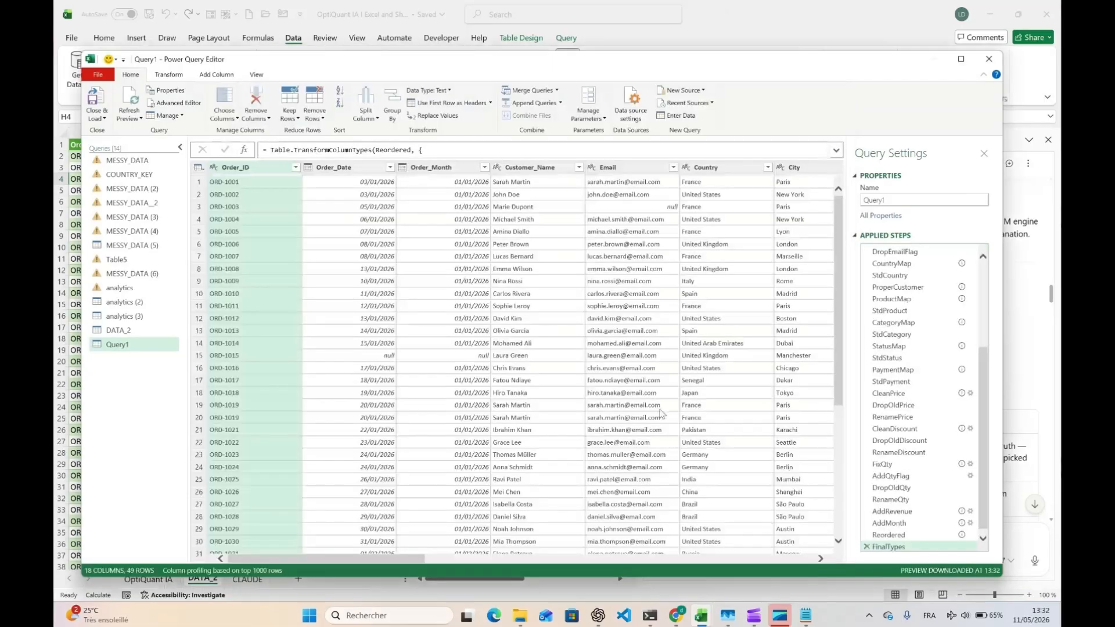
# Review the cleaned data preview and the applied steps of Query1, and load the query into the workbook.
pyautogui.click(660, 409)
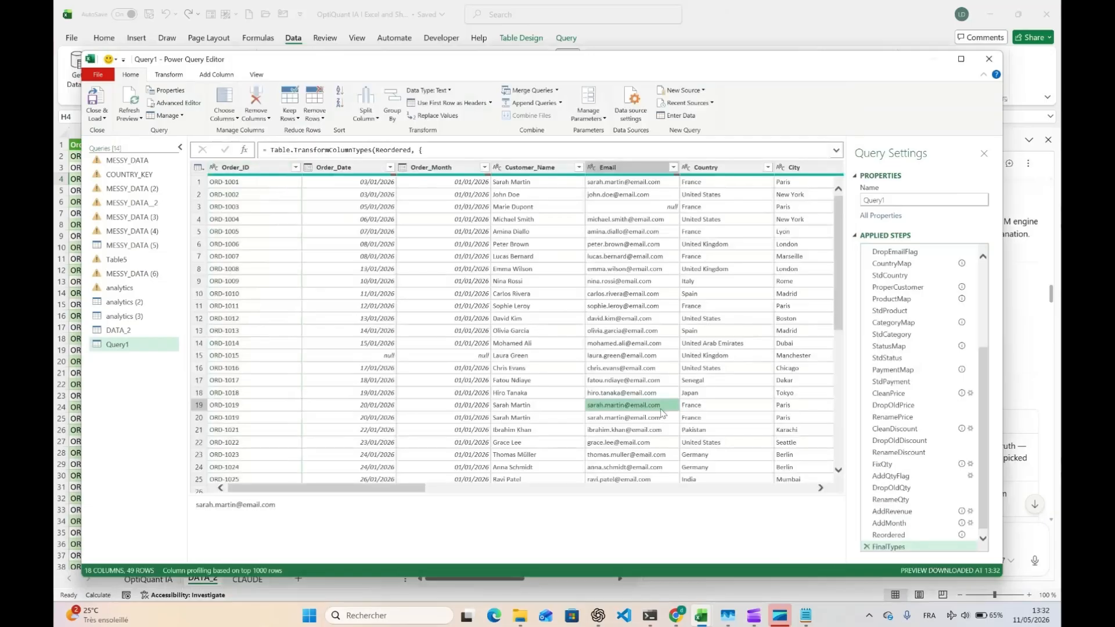
pyautogui.hscroll(5, 650, 412)
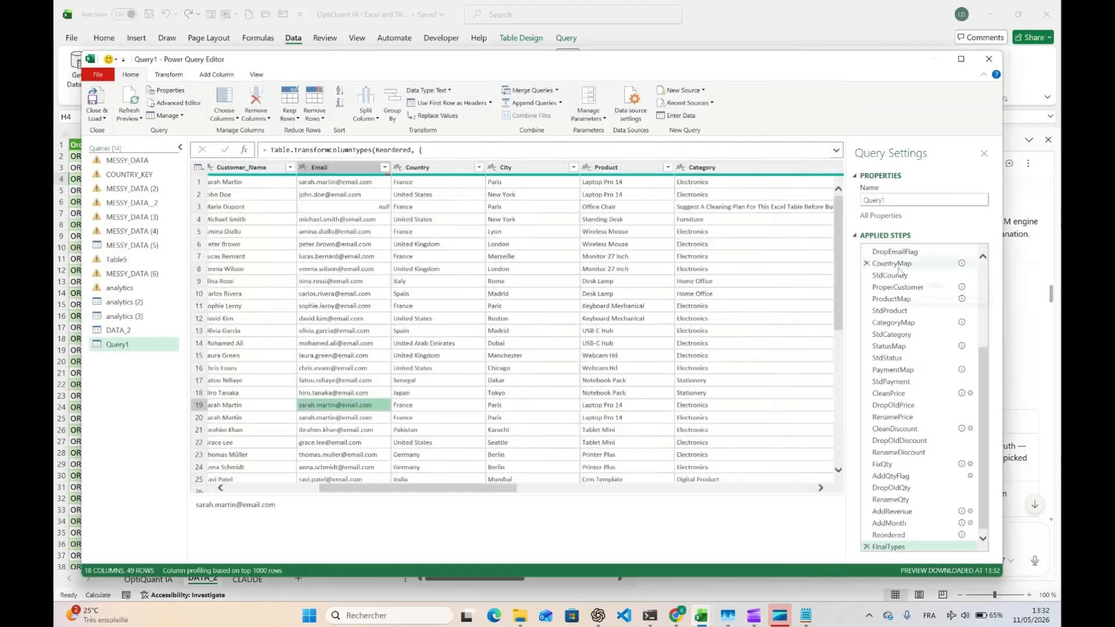
pyautogui.scroll(4, 899, 273)
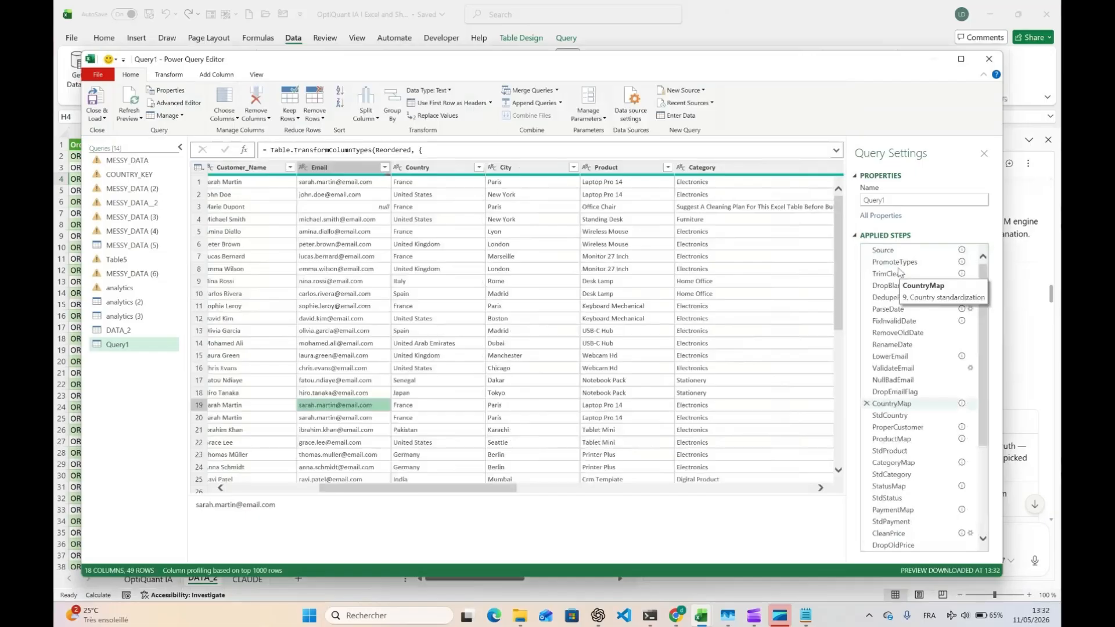
pyautogui.scroll(-4, 885, 470)
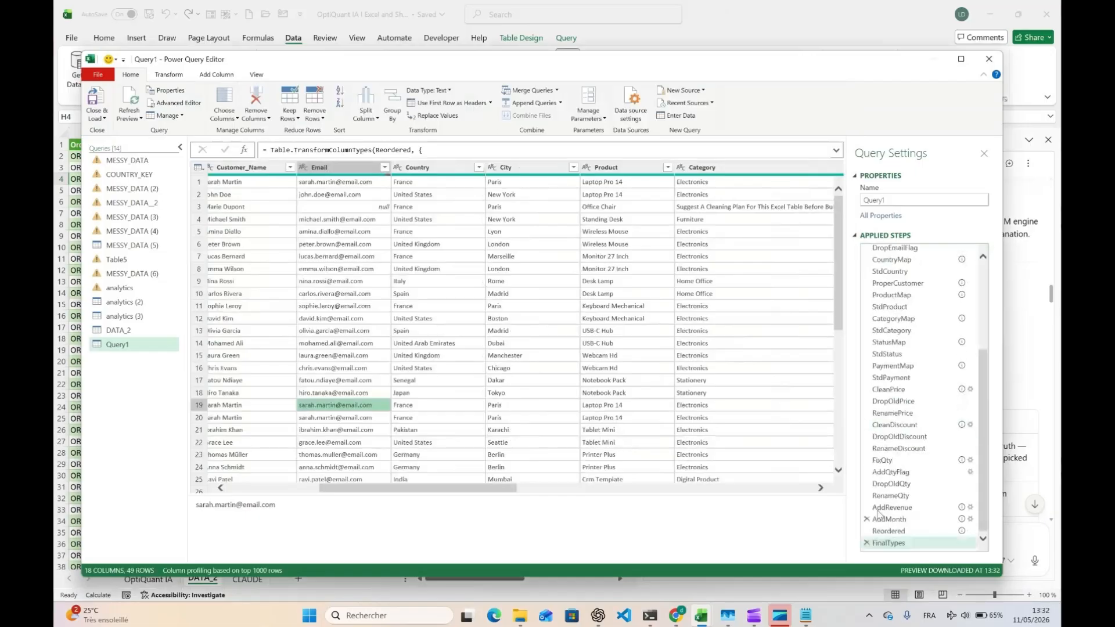
pyautogui.click(102, 119)
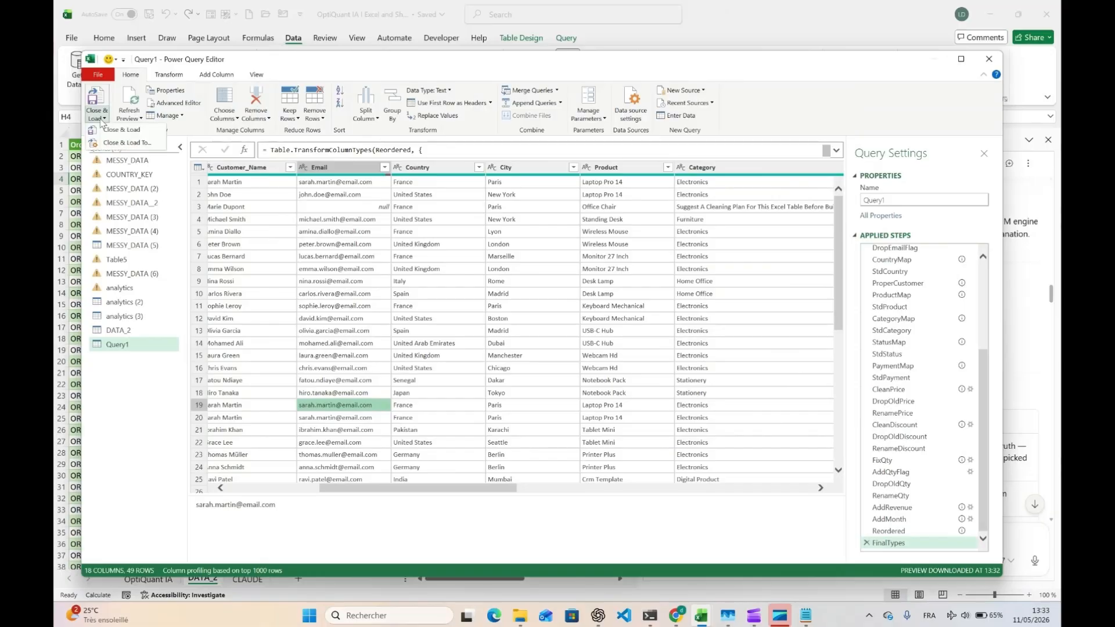
pyautogui.click(121, 129)
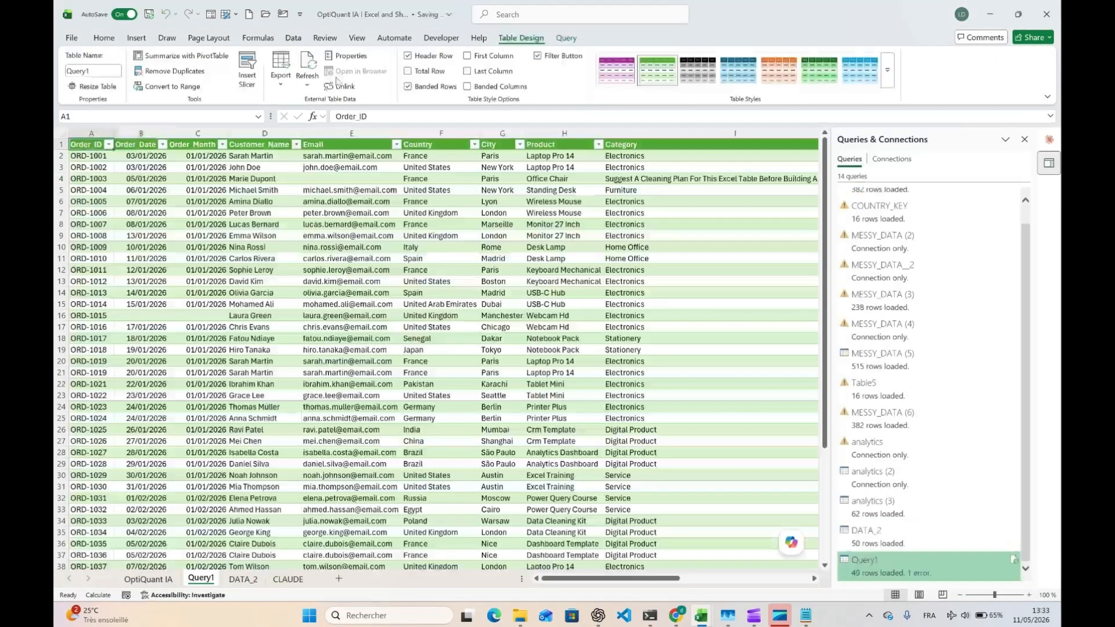
# Inspect the loaded Query1 table down its rows and across its columns from Order_ID to Notes.
pyautogui.click(300, 213)
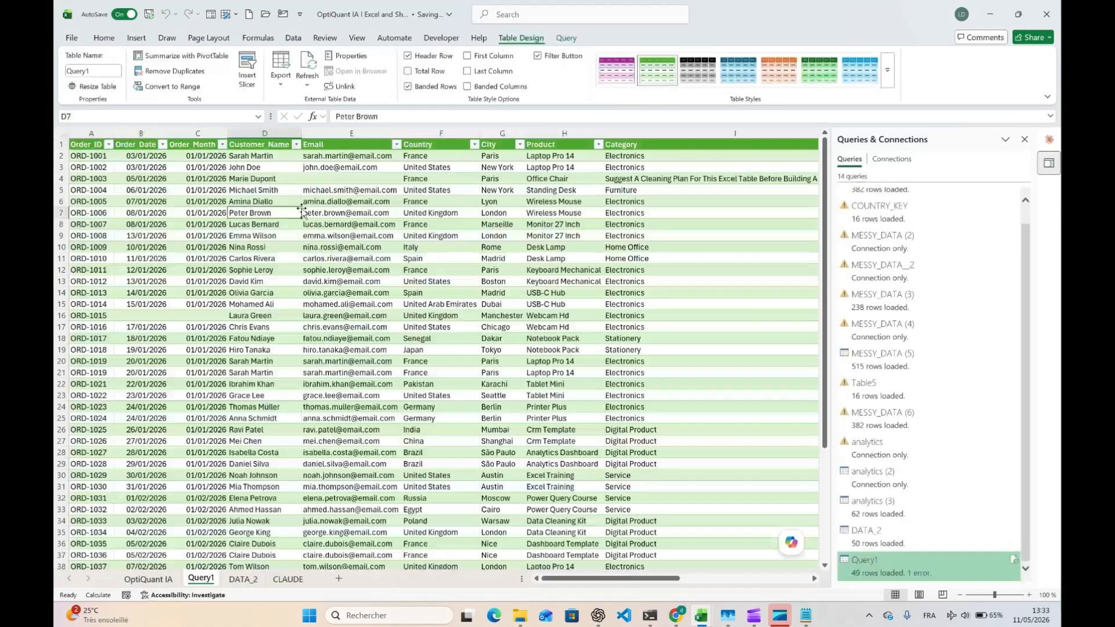
pyautogui.scroll(-3, 302, 210)
pyautogui.scroll(-1, 301, 210)
pyautogui.click(137, 293)
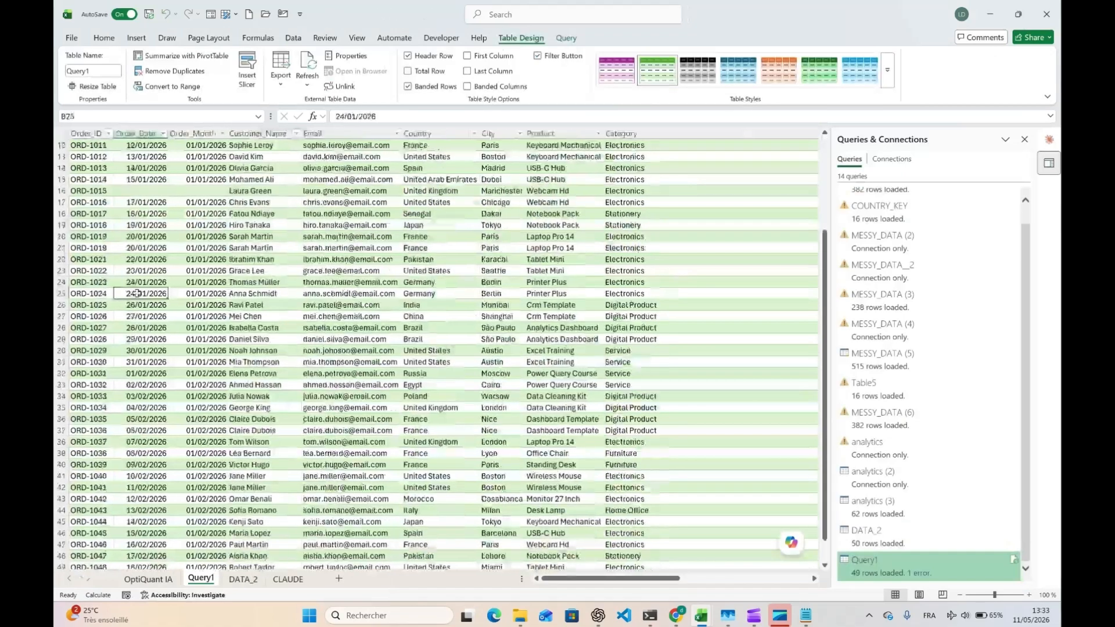
pyautogui.scroll(4, 137, 293)
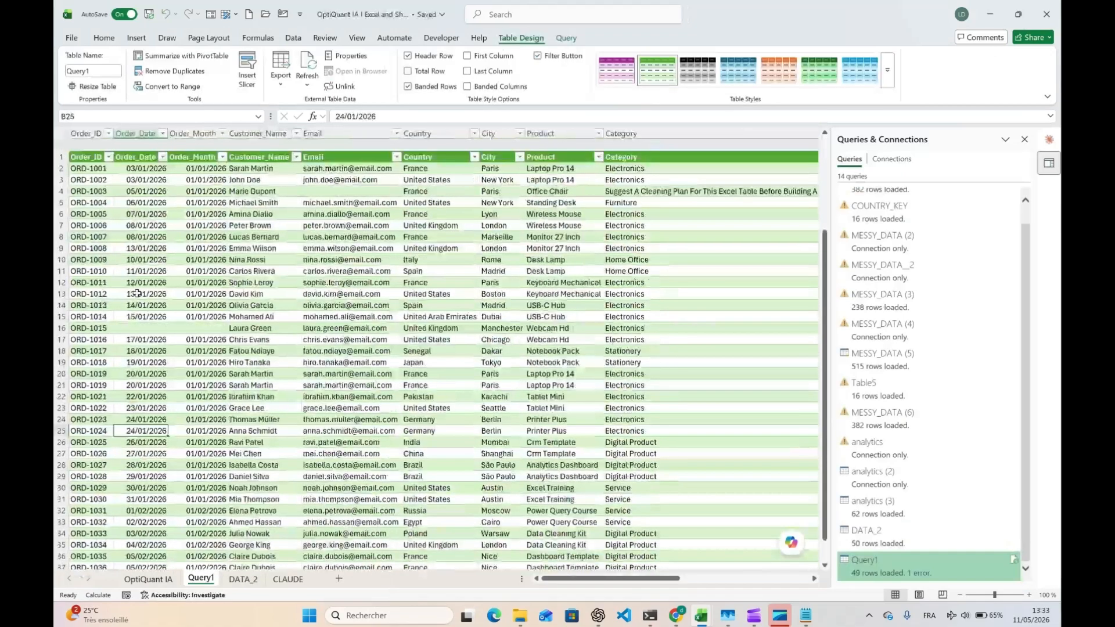
pyautogui.scroll(-1, 137, 293)
pyautogui.hscroll(2, 137, 293)
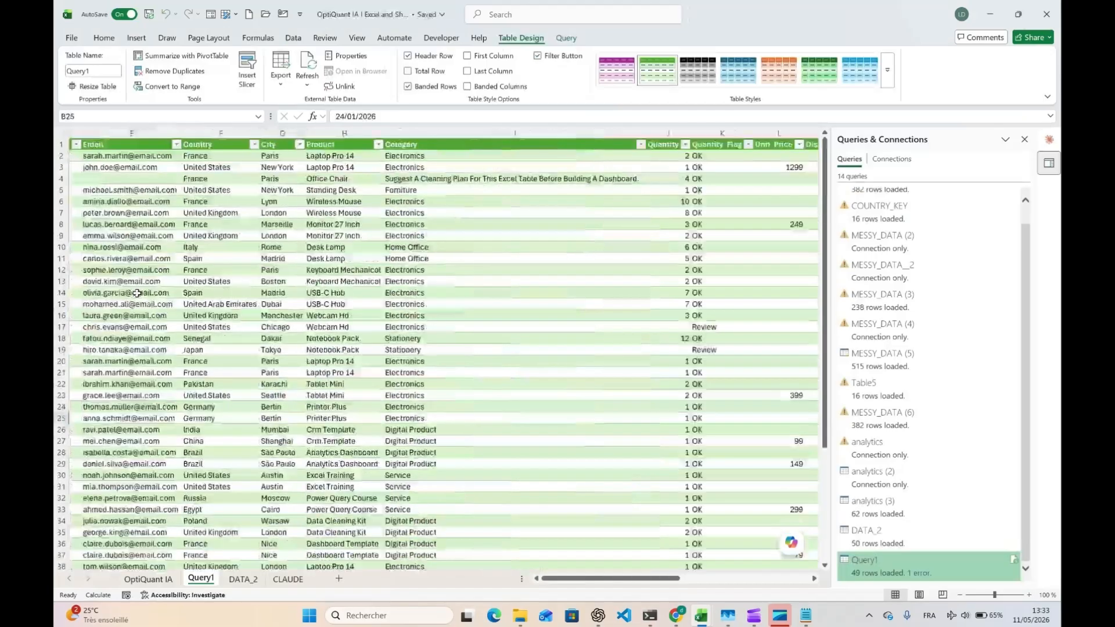
pyautogui.hscroll(3, 137, 293)
pyautogui.hscroll(3, 137, 293)
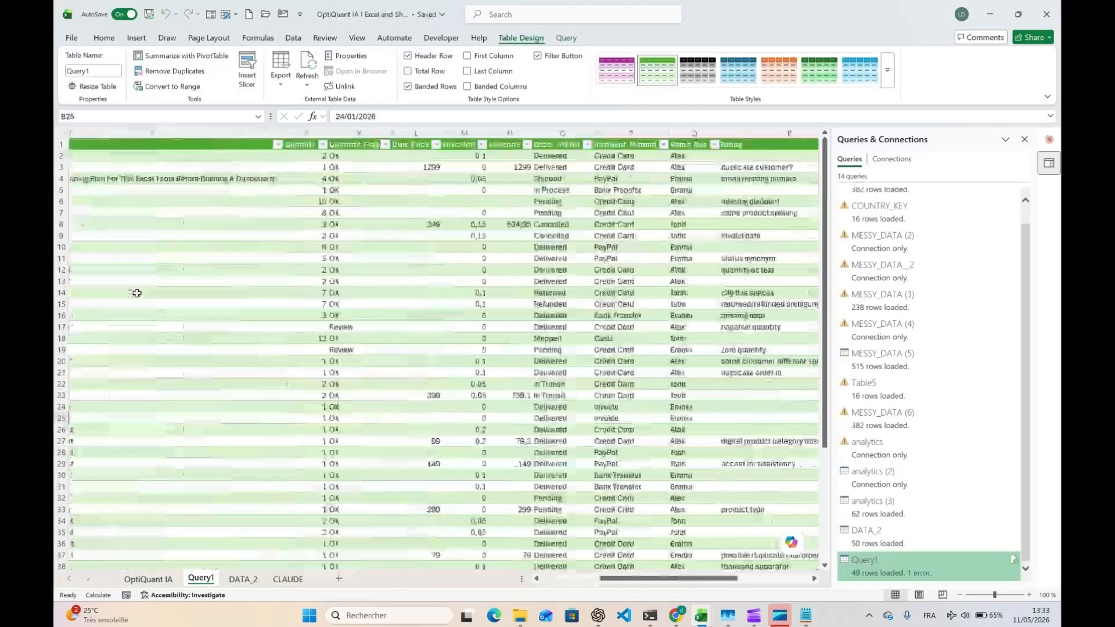
pyautogui.hscroll(1, 137, 293)
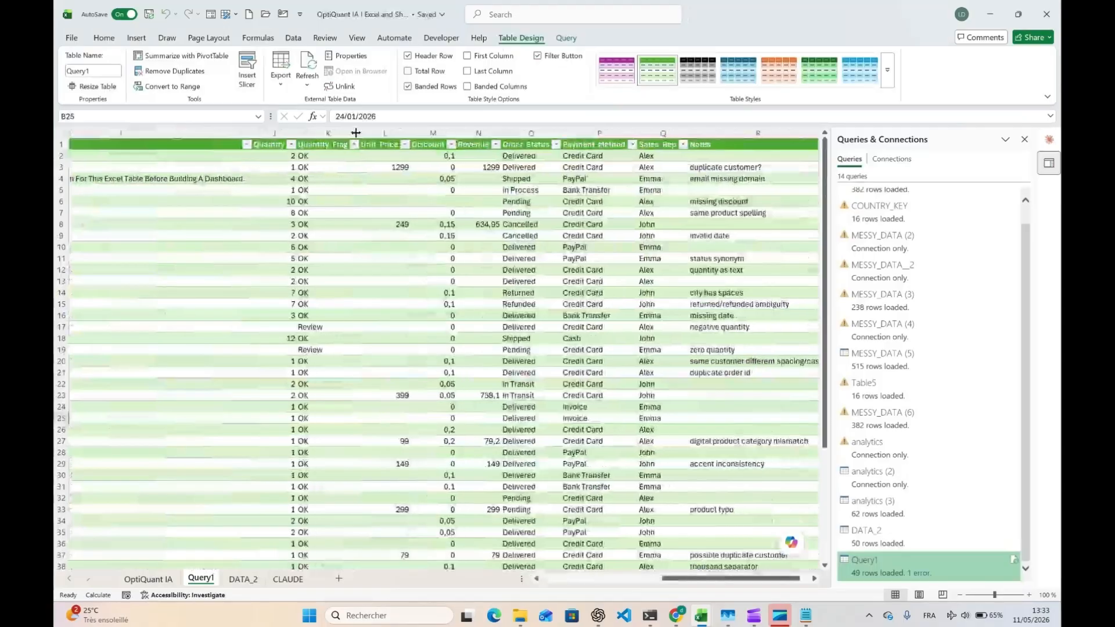
# Check the distinct values listed in the Unit_Price filter, leave it unfiltered and return to the table's first columns.
pyautogui.click(404, 144)
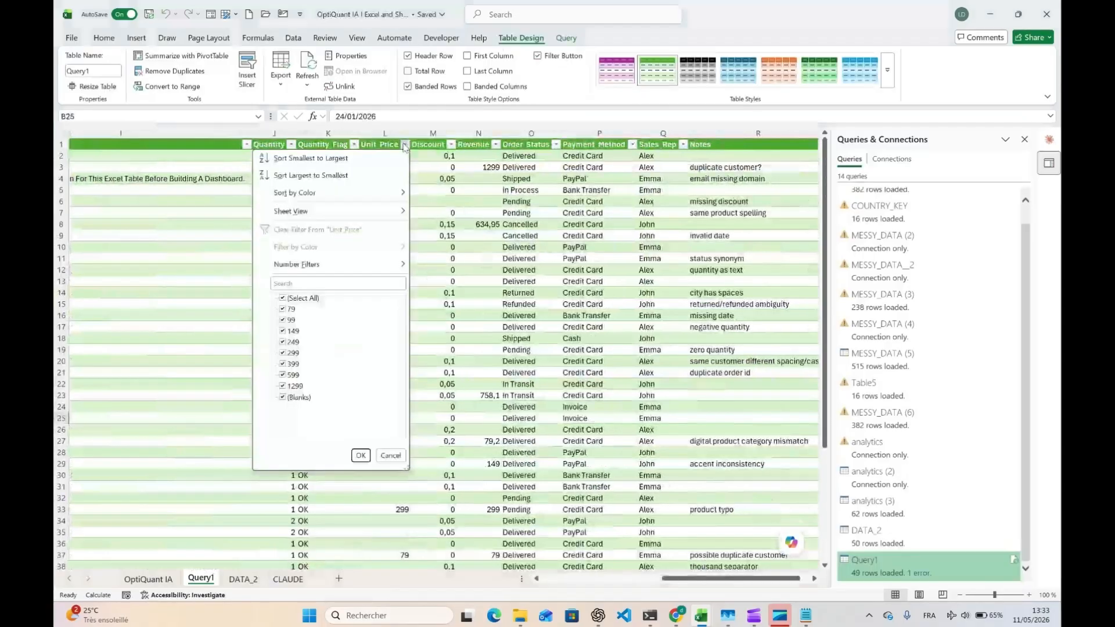
pyautogui.click(452, 200)
pyautogui.hscroll(-10, 451, 200)
pyautogui.hscroll(-3, 451, 200)
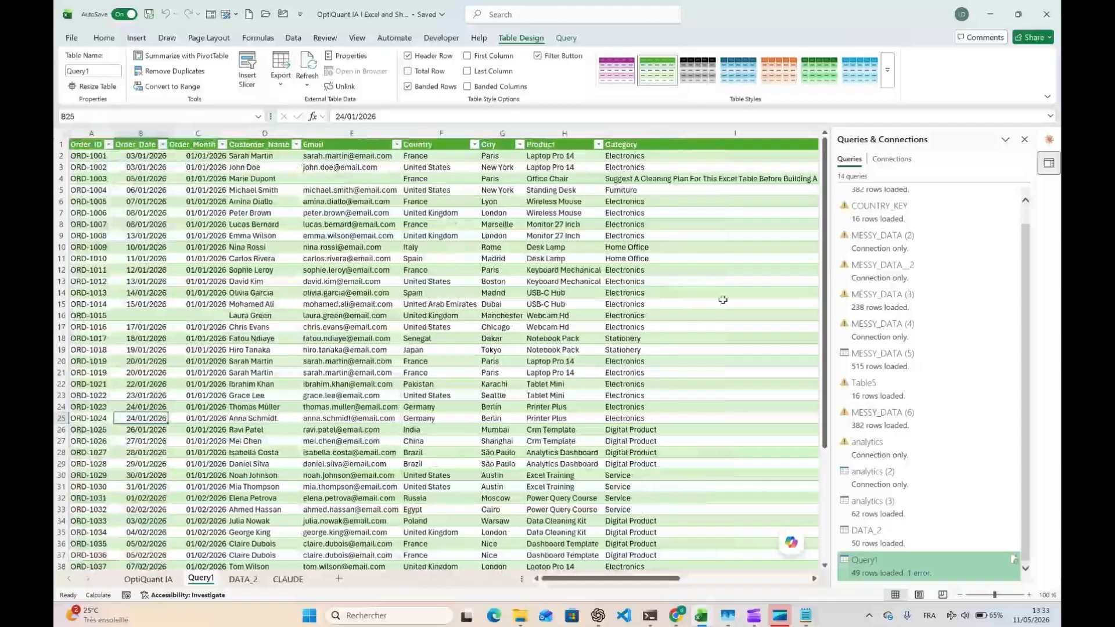
# Close the Queries & Connections pane, reopen the Claude add-in and go to the end of its last reply.
pyautogui.click(1024, 140)
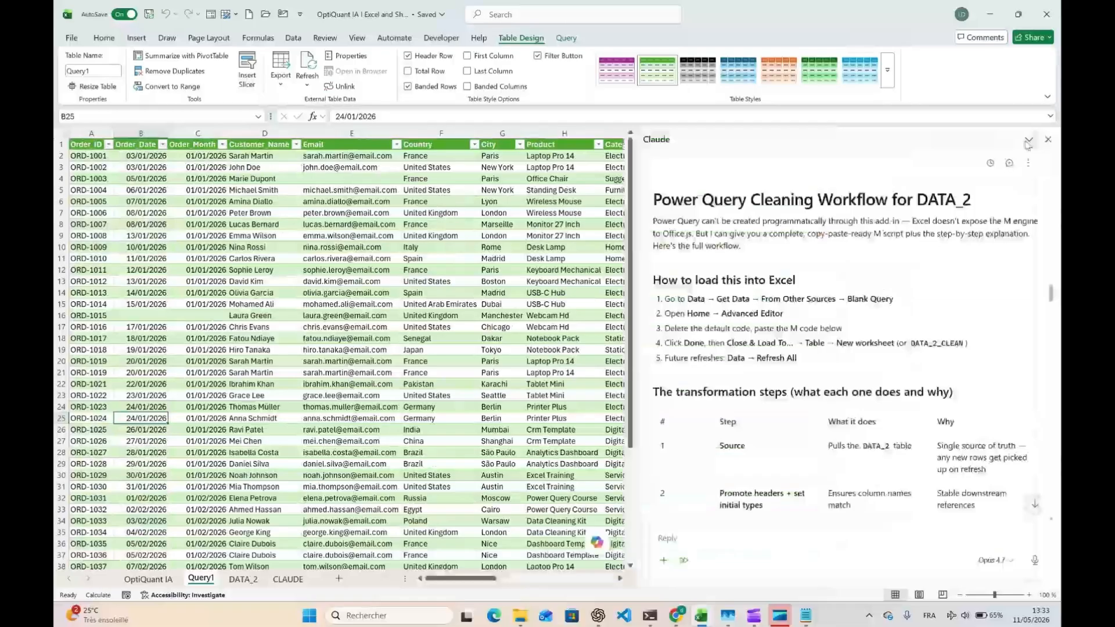
pyautogui.click(1048, 139)
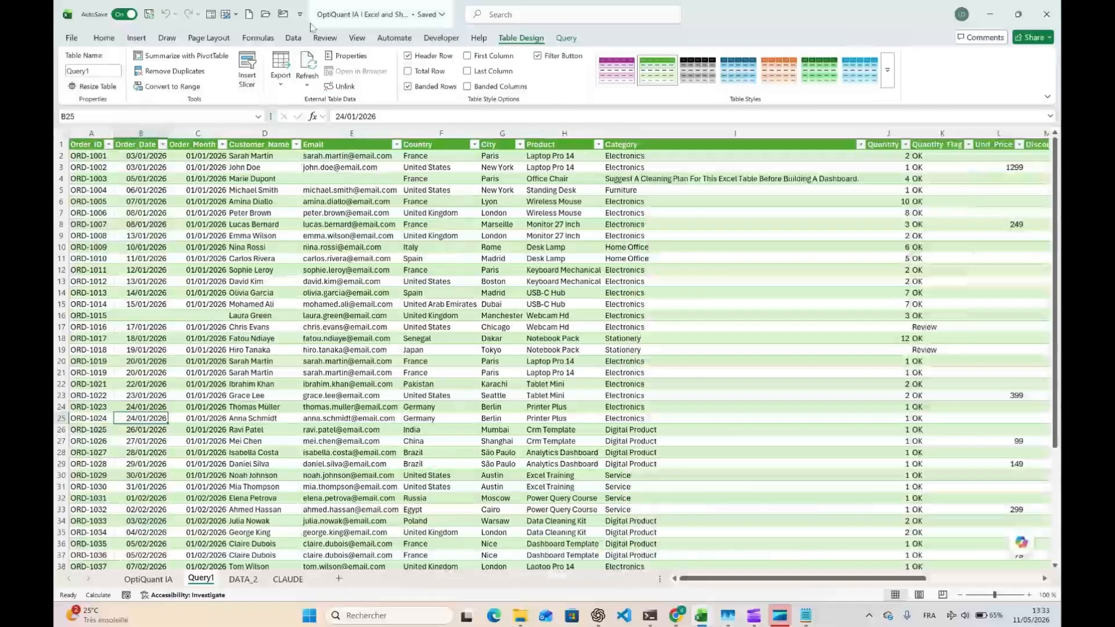
pyautogui.click(102, 38)
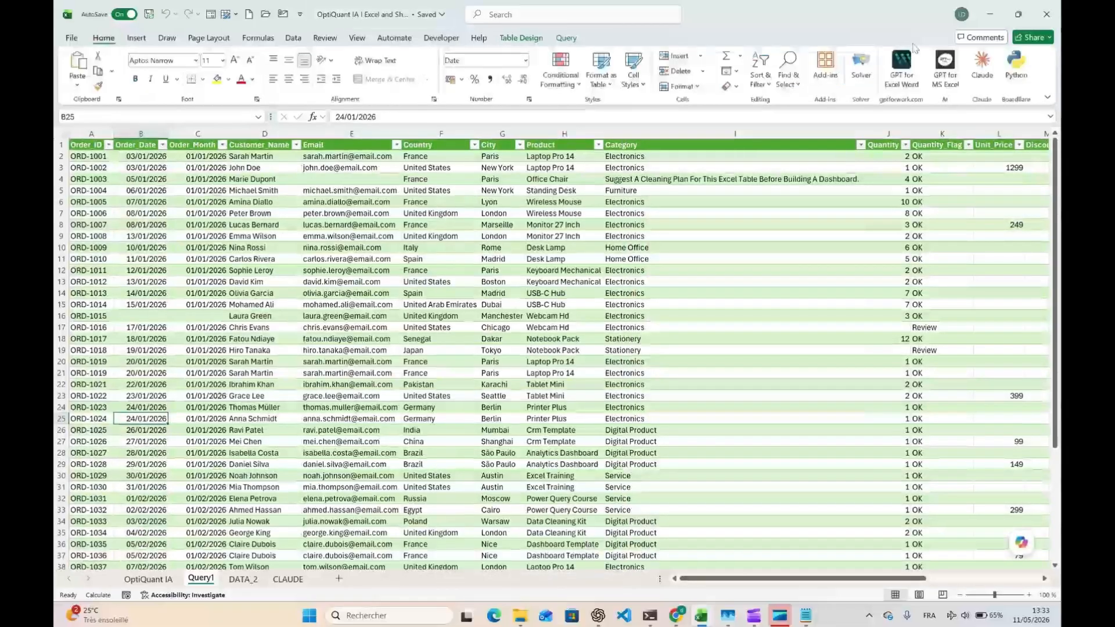
pyautogui.click(987, 63)
pyautogui.scroll(-10, 857, 297)
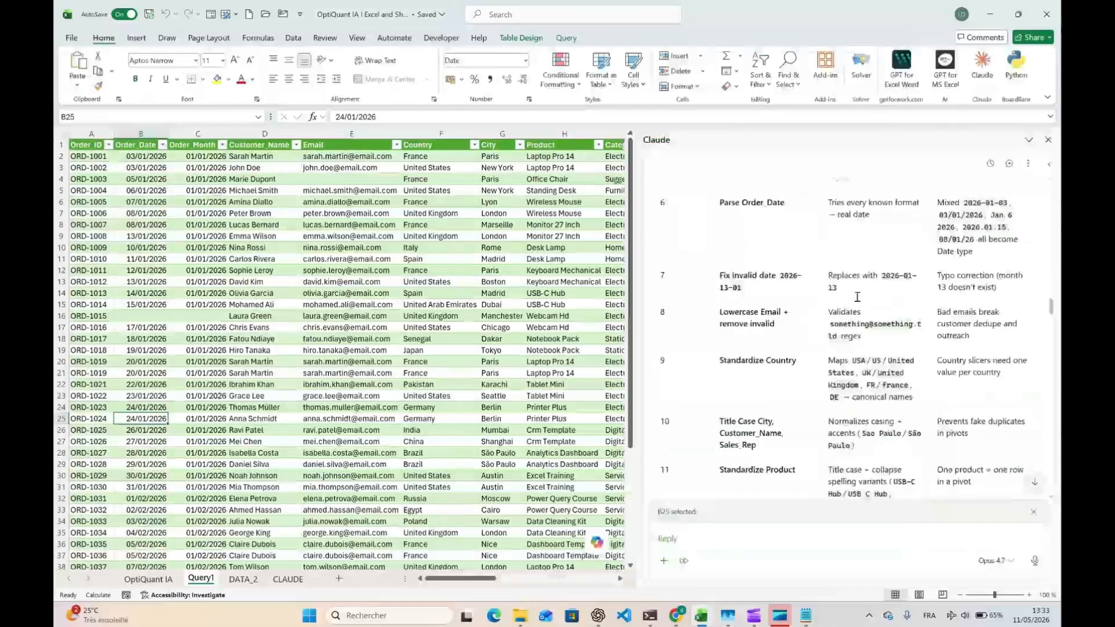
pyautogui.scroll(-20, 856, 297)
pyautogui.scroll(-15, 858, 301)
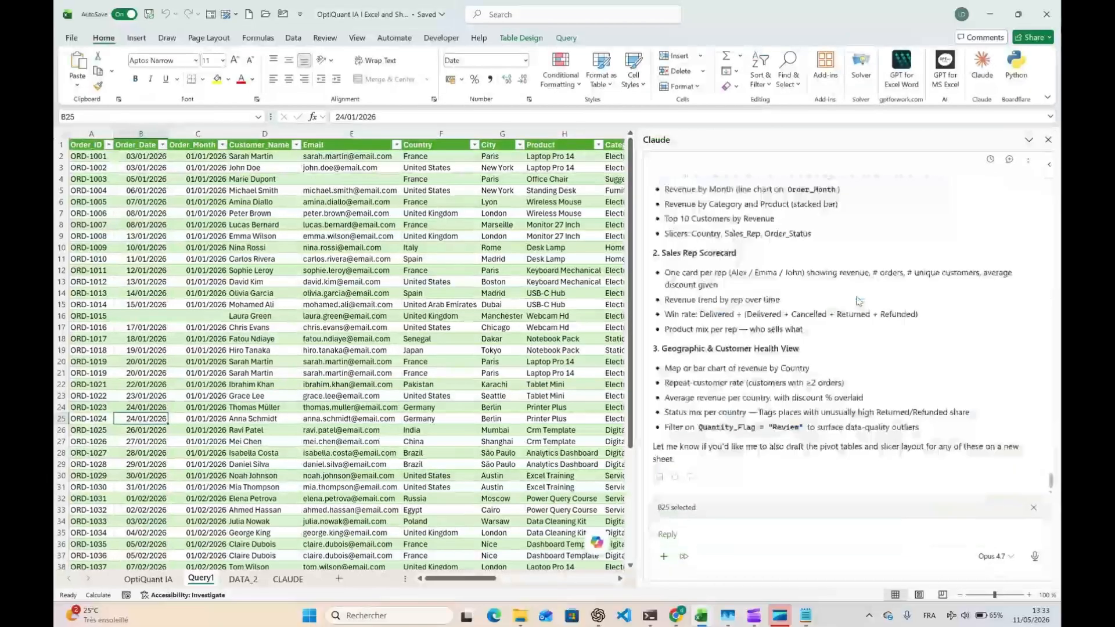
# Review the three dashboard ideas for the cleaned table in Claude's reply, from Sales Performance Dashboard to Geographic & Customer Health View.
pyautogui.scroll(3, 858, 301)
pyautogui.scroll(1, 858, 299)
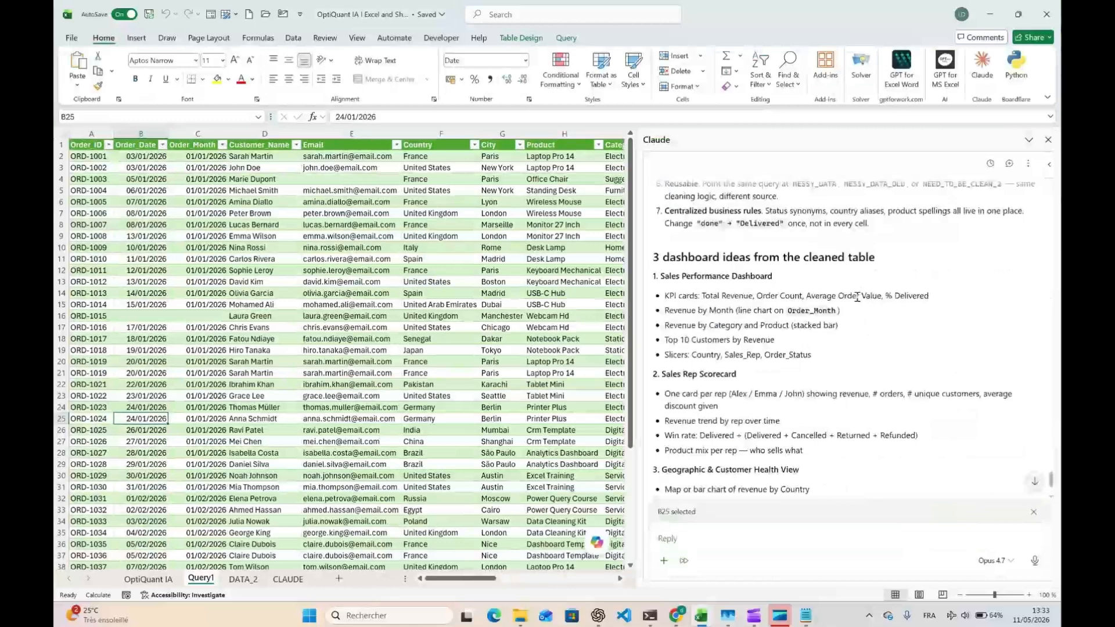
pyautogui.scroll(-4, 676, 272)
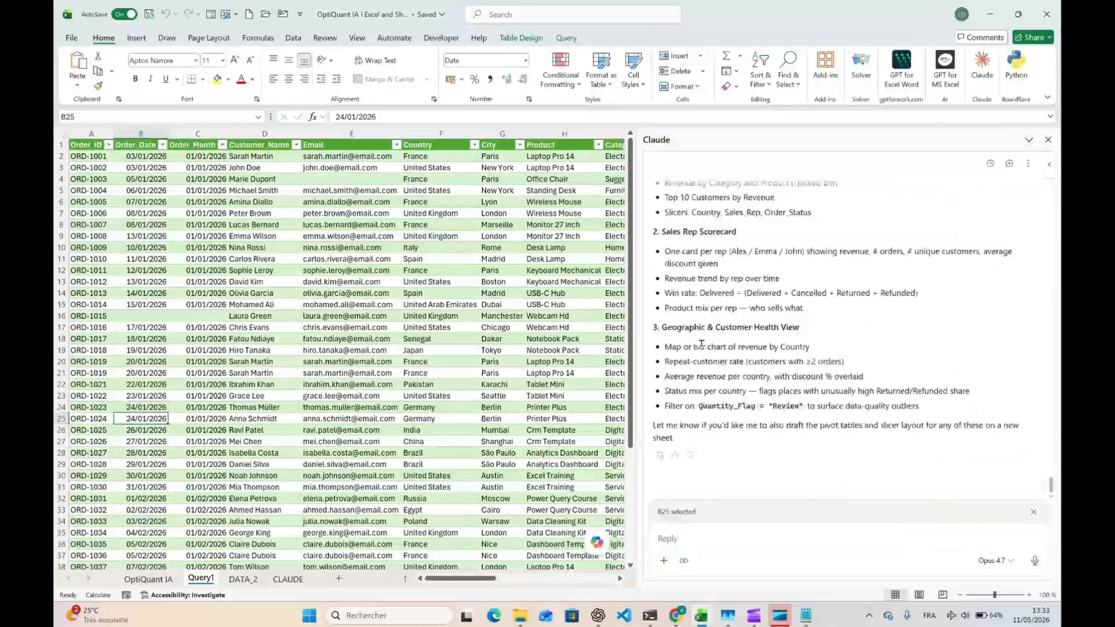
pyautogui.scroll(2, 701, 345)
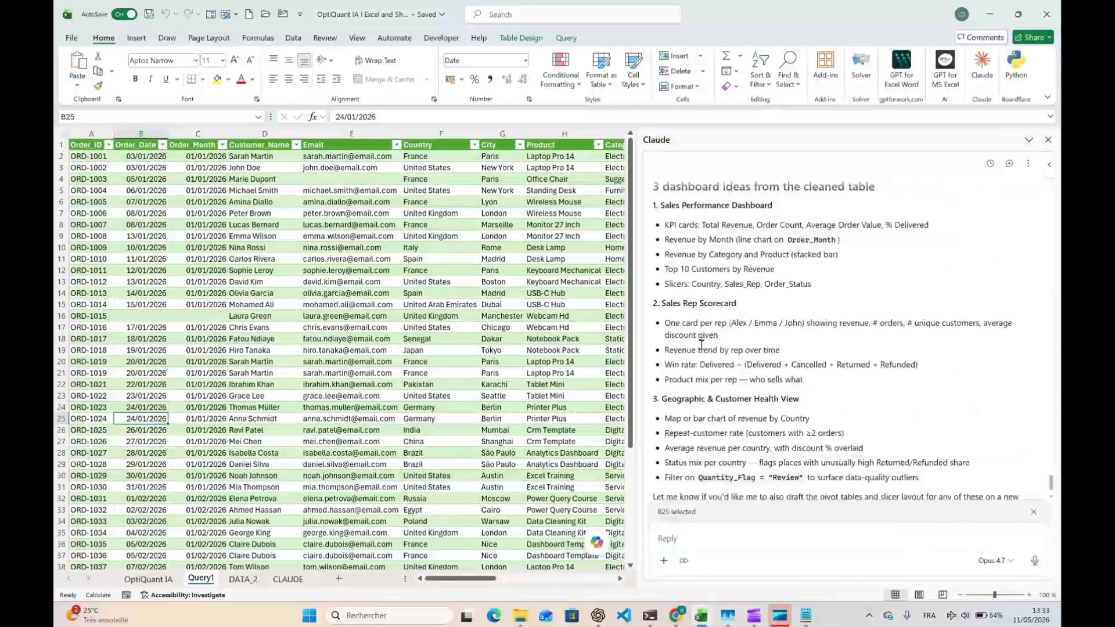
pyautogui.scroll(1, 702, 345)
pyautogui.scroll(-1, 720, 378)
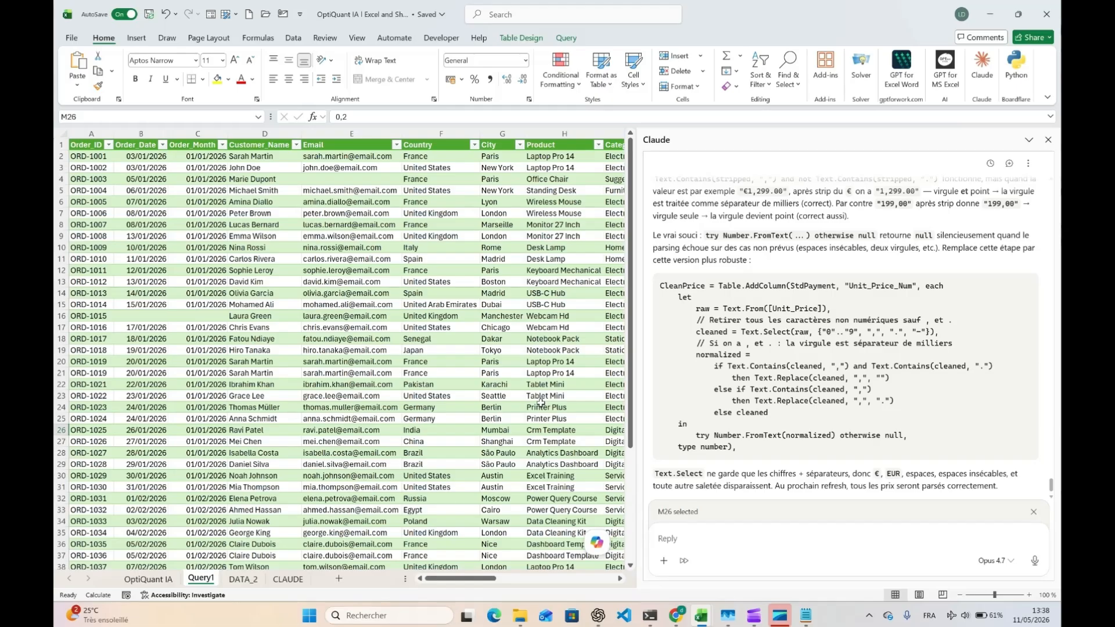
# Send Claude a prompt for a premium Sales Performance Dashboard with KPI cards, revenue and order status charts, and Country, Sales Rep, Order Status and Product Category slicers.
pyautogui.scroll(-1, 729, 444)
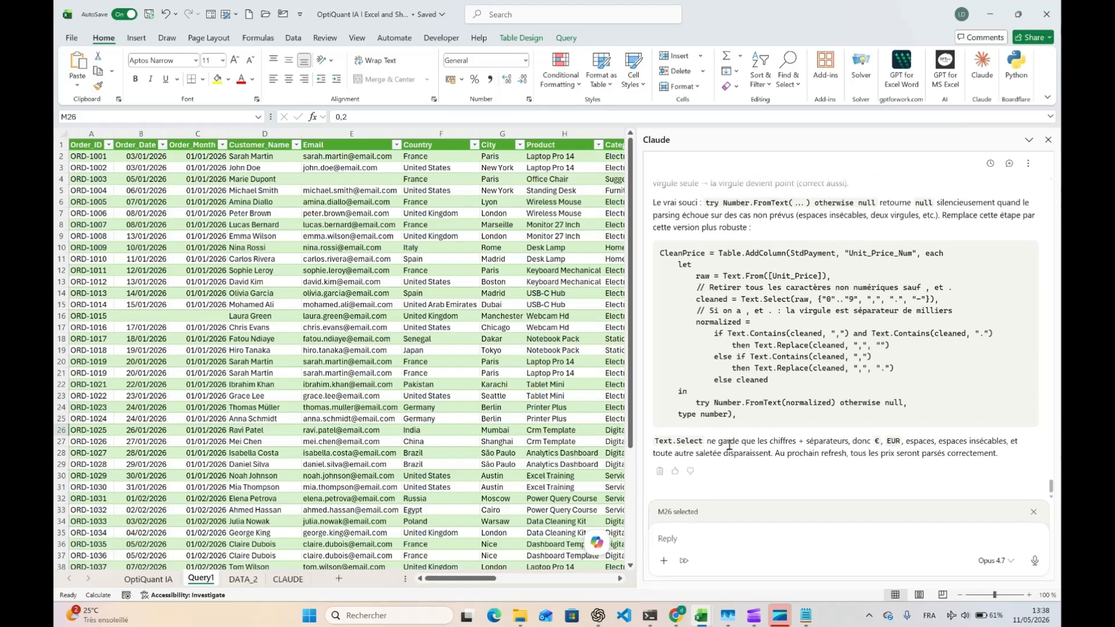
pyautogui.scroll(1, 729, 445)
pyautogui.click(725, 538)
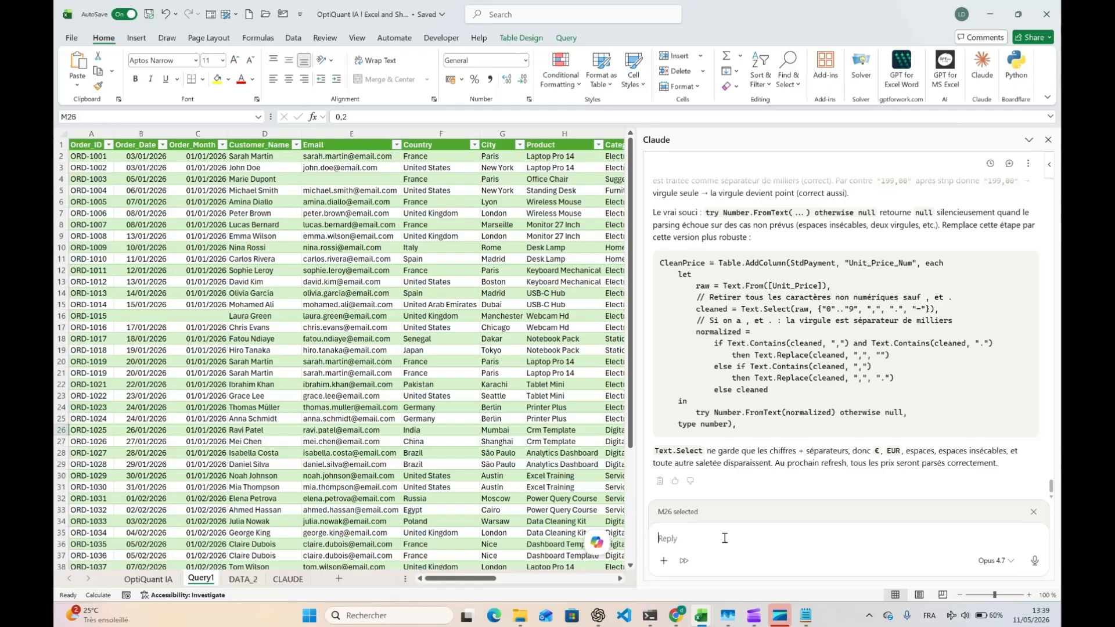
pyautogui.hotkey('ctrl', 'v')
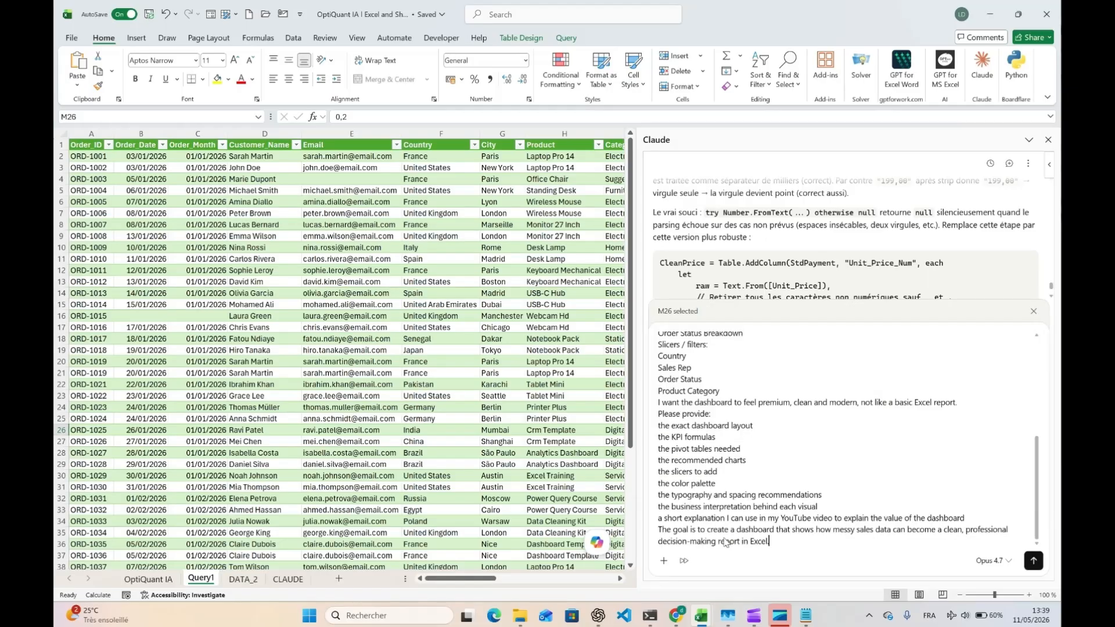
pyautogui.scroll(6, 725, 541)
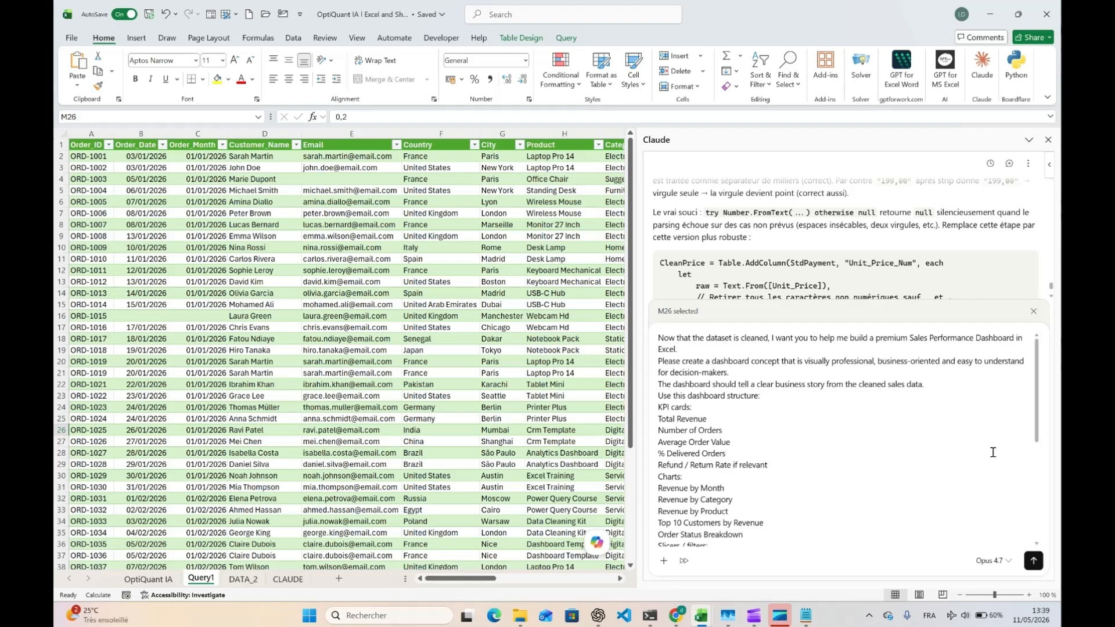
pyautogui.click(1027, 563)
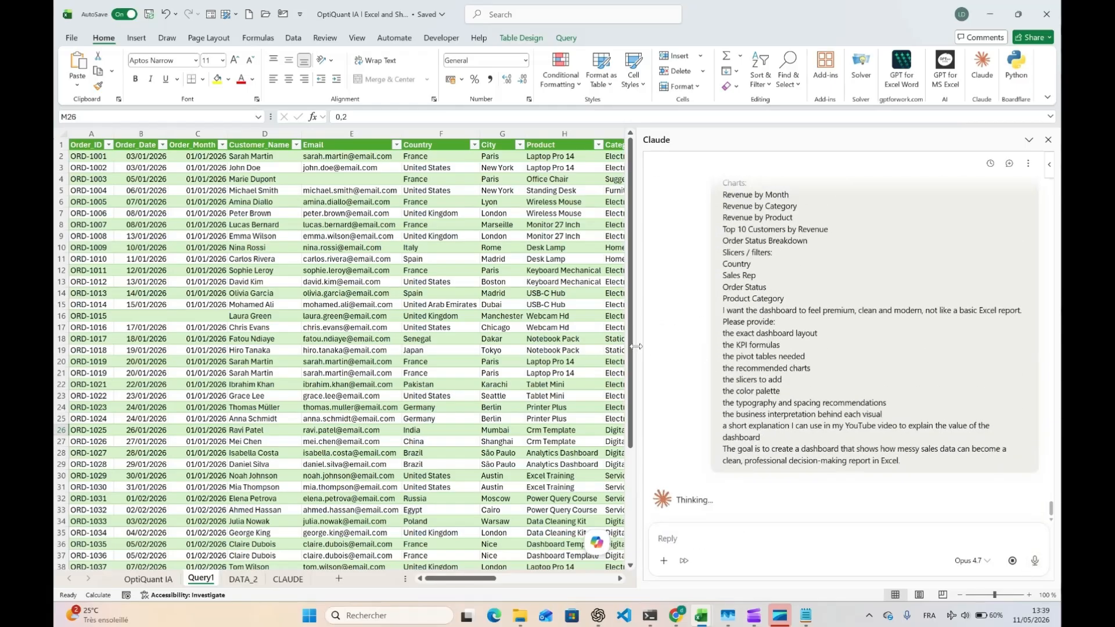
# Widen the worksheet area beside the Claude pane, check Claude's build plan, and always allow it to create the dashboard sheets.
pyautogui.moveTo(636, 347); pyautogui.dragTo(721, 354)
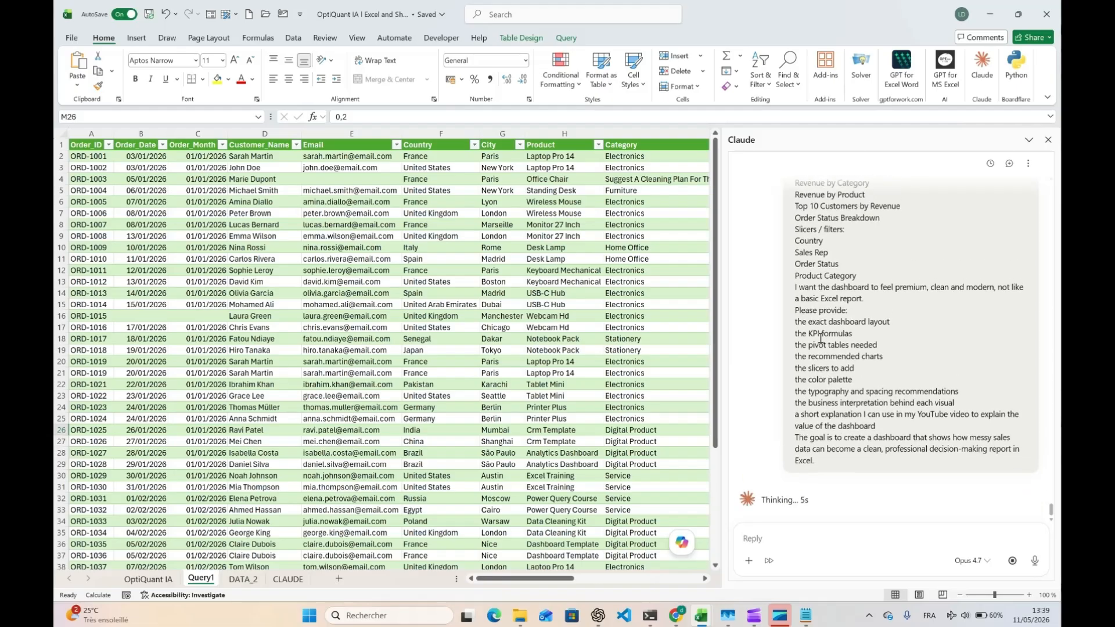
pyautogui.moveTo(754, 608)
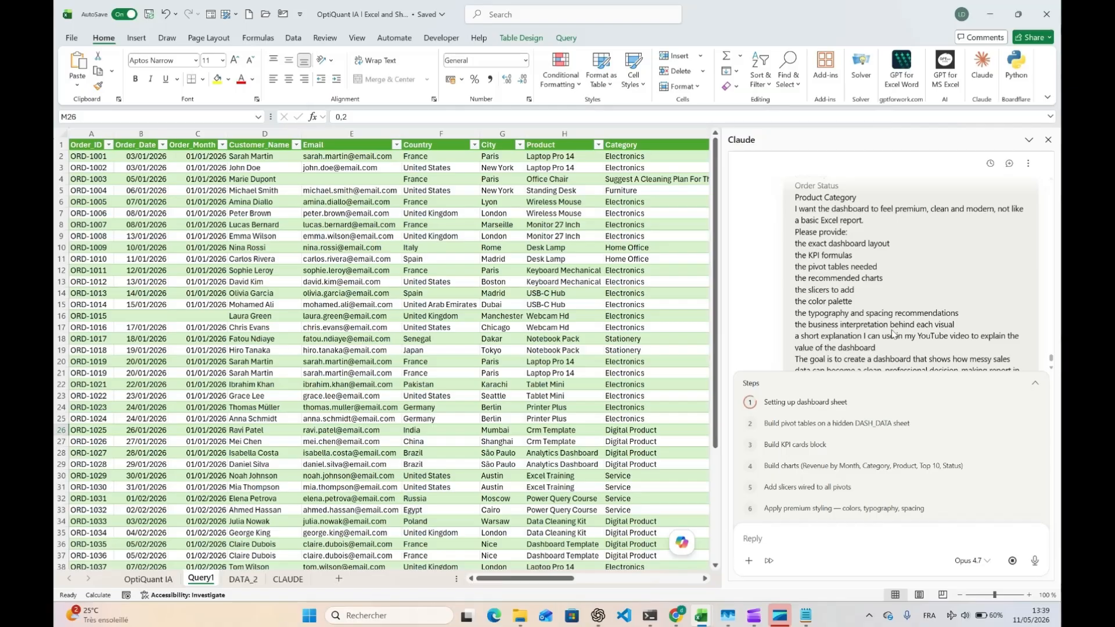
pyautogui.scroll(-2, 892, 334)
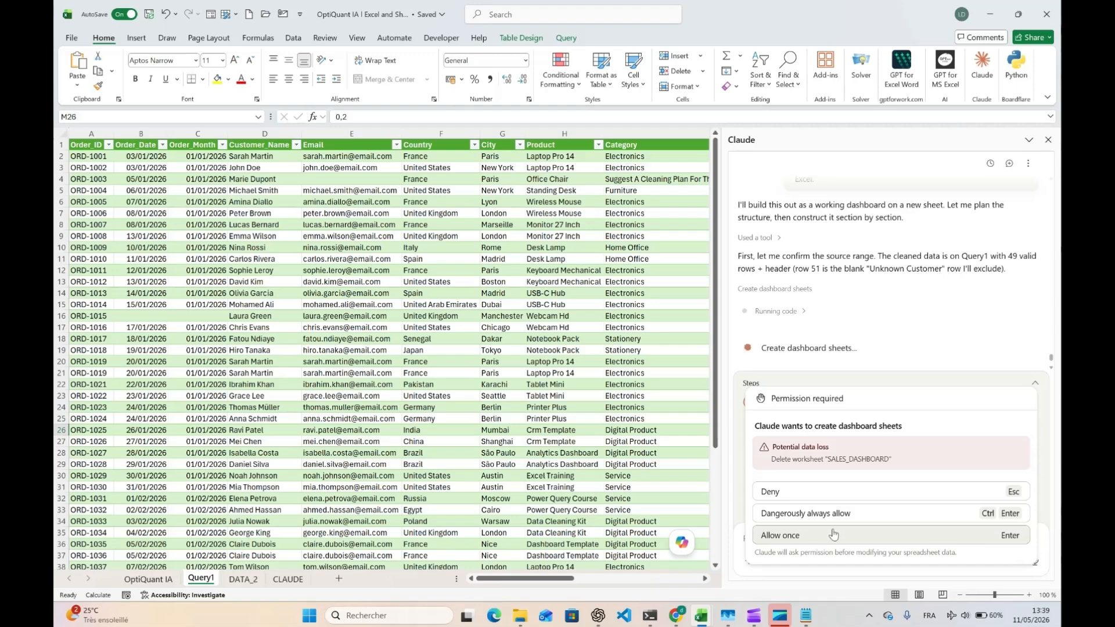
pyautogui.click(890, 517)
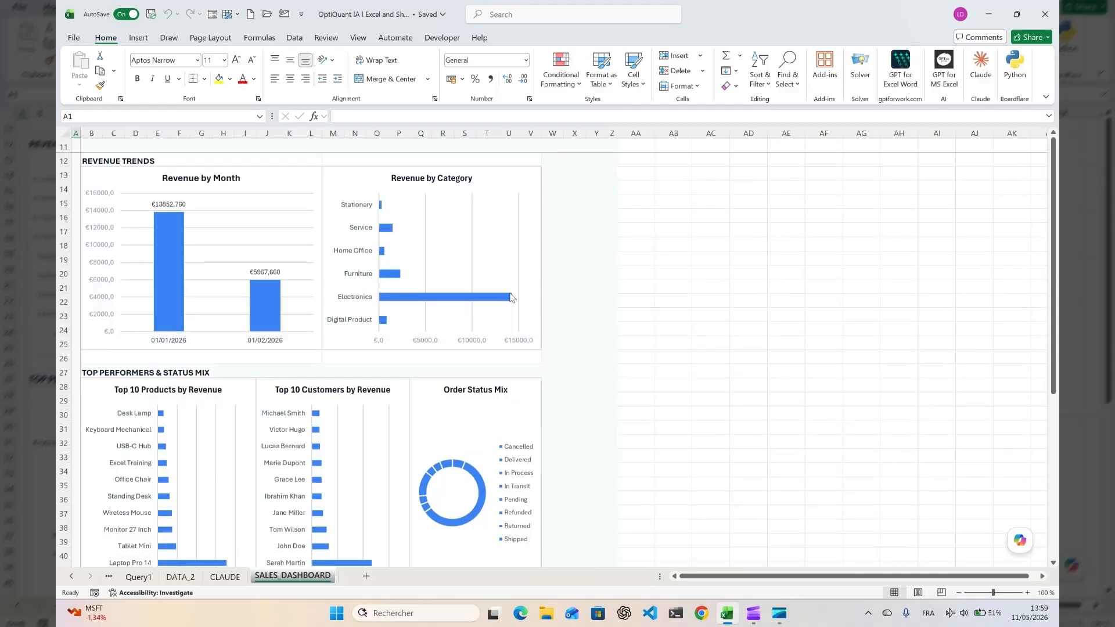
# Review the SALES_DASHBOARD sheet from the title and KPI cards through the charts down to the slicers.
pyautogui.scroll(5, 522, 325)
pyautogui.scroll(-5, 510, 297)
pyautogui.scroll(4, 511, 297)
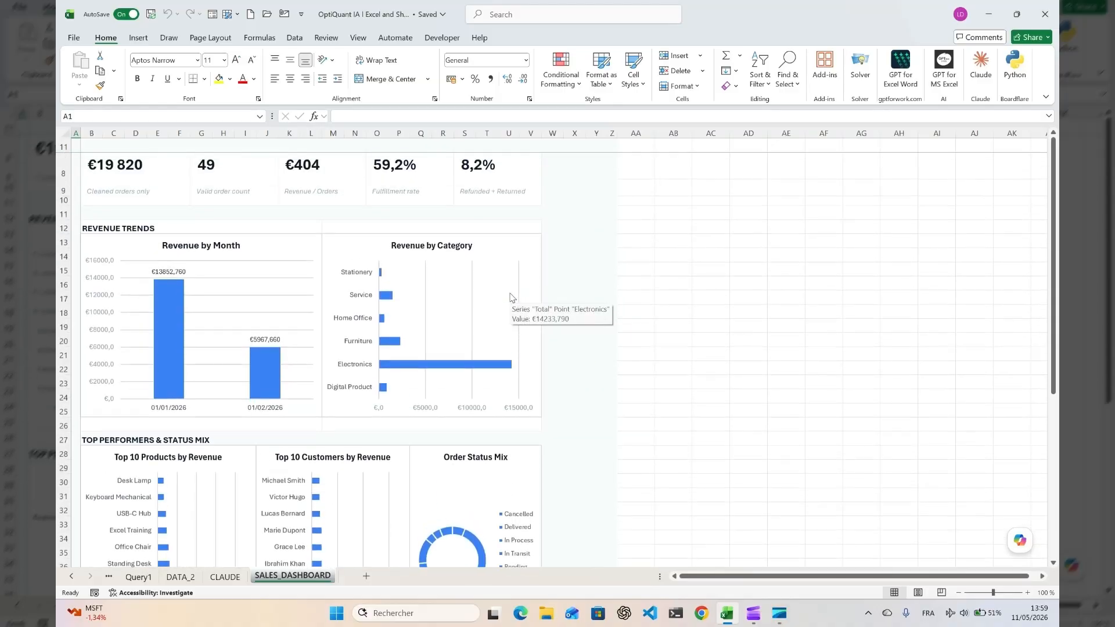
pyautogui.scroll(1, 511, 297)
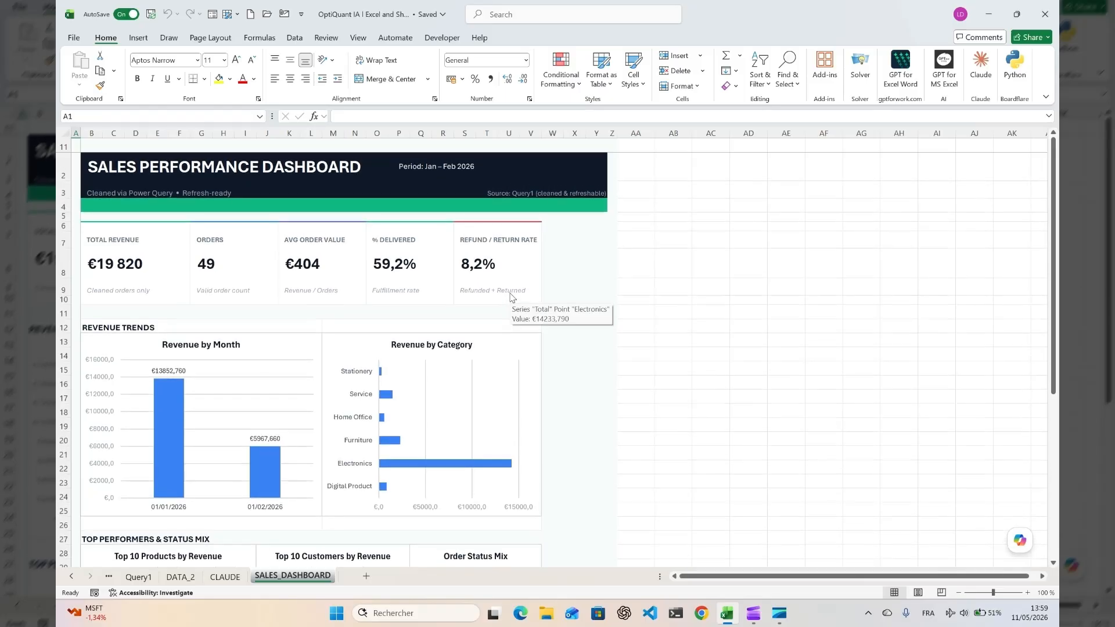
pyautogui.scroll(-1, 511, 297)
pyautogui.scroll(-9, 510, 298)
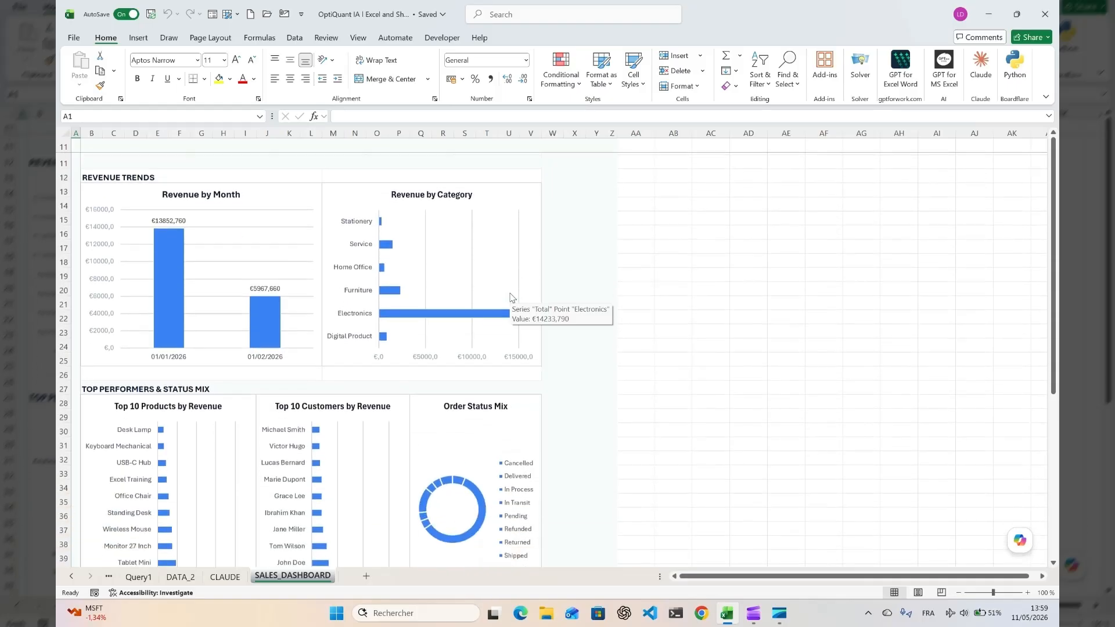
pyautogui.scroll(-1, 511, 297)
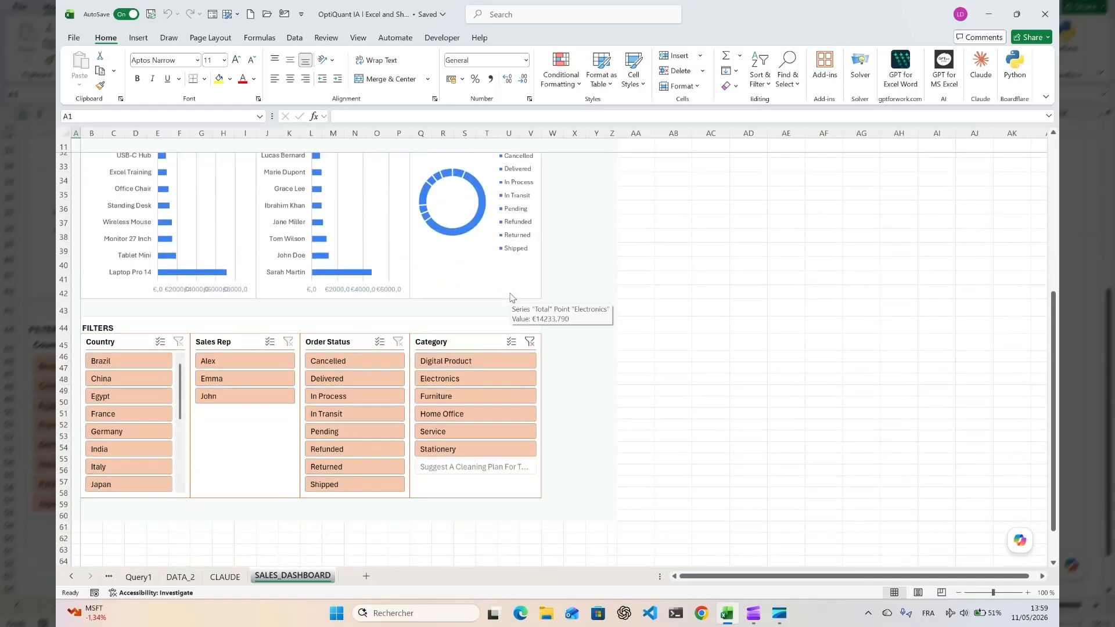
# Filter the dashboard to Order Status In Process and Category Furniture, and check the effect on the charts.
pyautogui.click(338, 397)
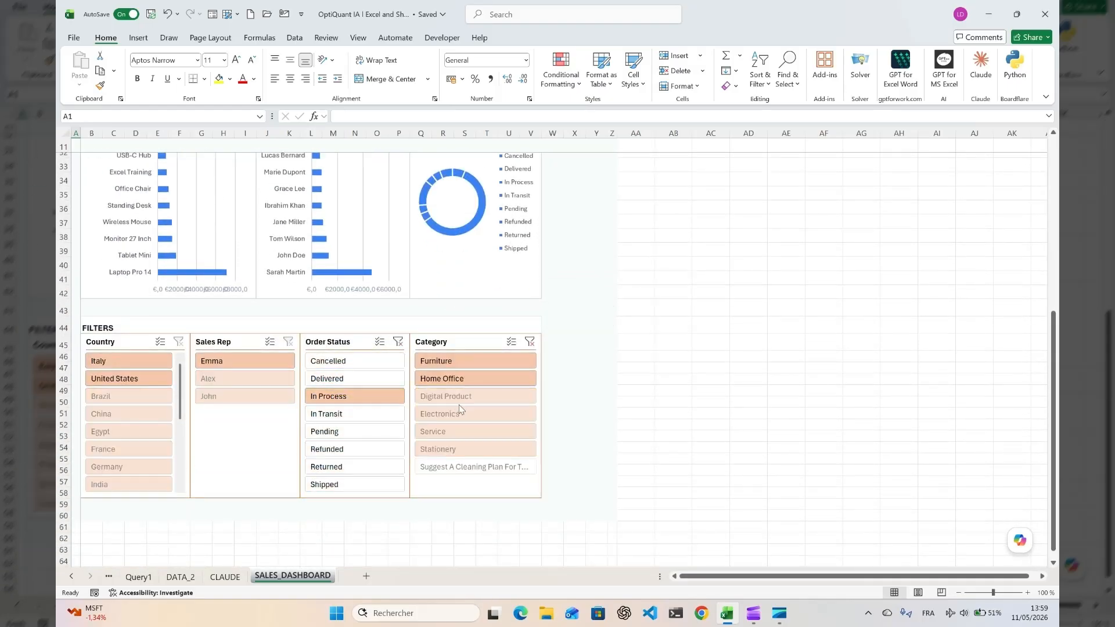
pyautogui.click(468, 368)
pyautogui.scroll(7, 468, 372)
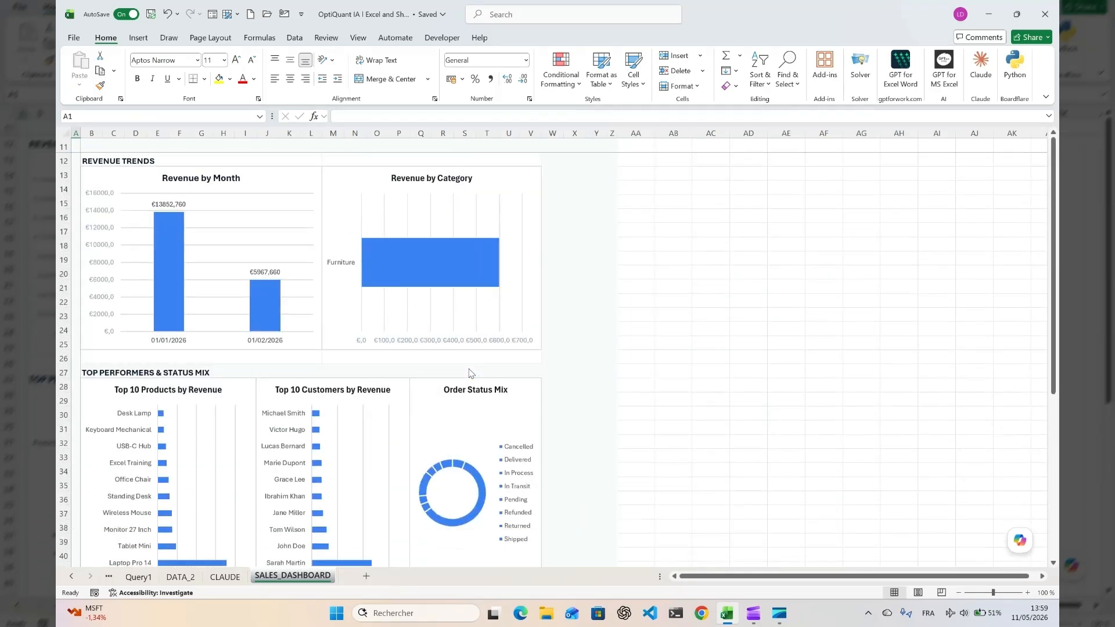
pyautogui.scroll(-1, 469, 373)
pyautogui.scroll(-3, 469, 372)
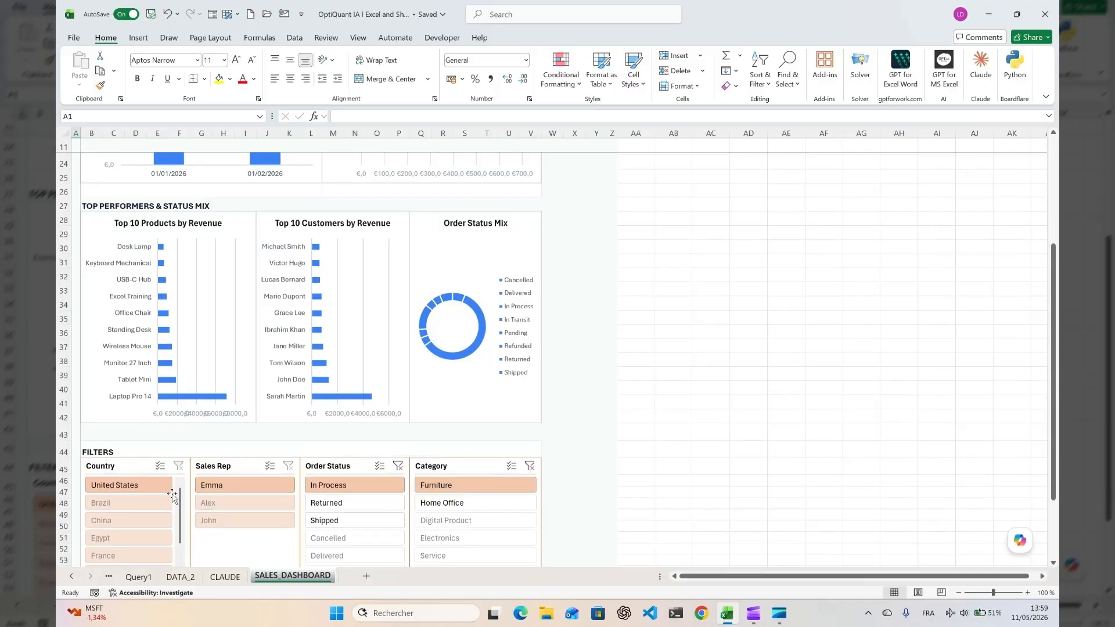
# Switch off United States in the Country slicer and check the KPI cards and Revenue by Category chart.
pyautogui.click(151, 490)
pyautogui.scroll(8, 230, 424)
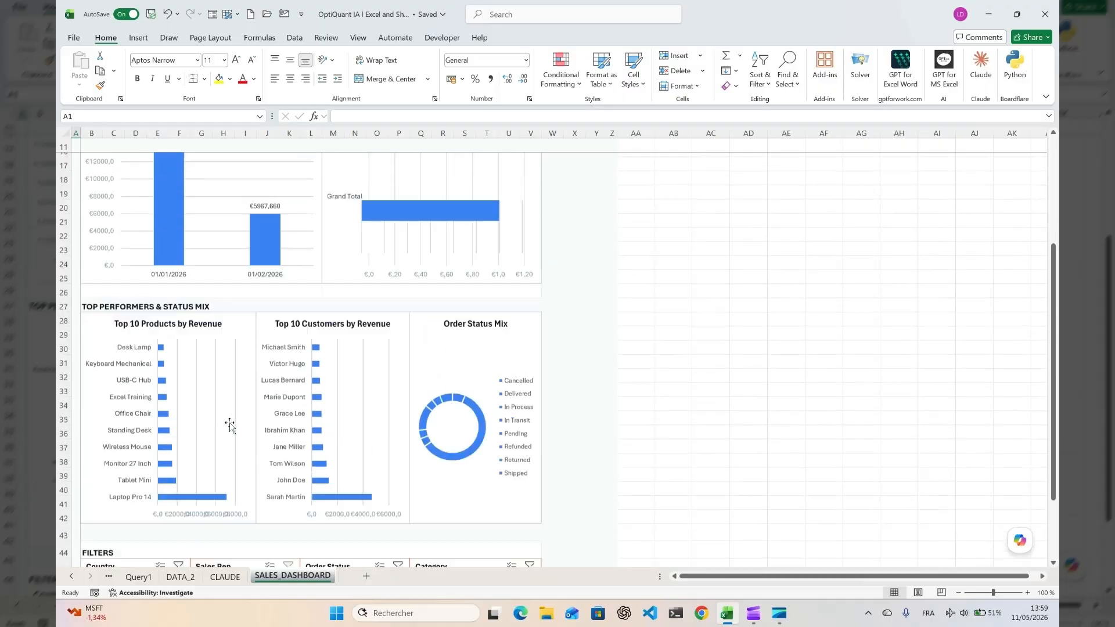
pyautogui.scroll(-4, 229, 425)
pyautogui.scroll(5, 230, 424)
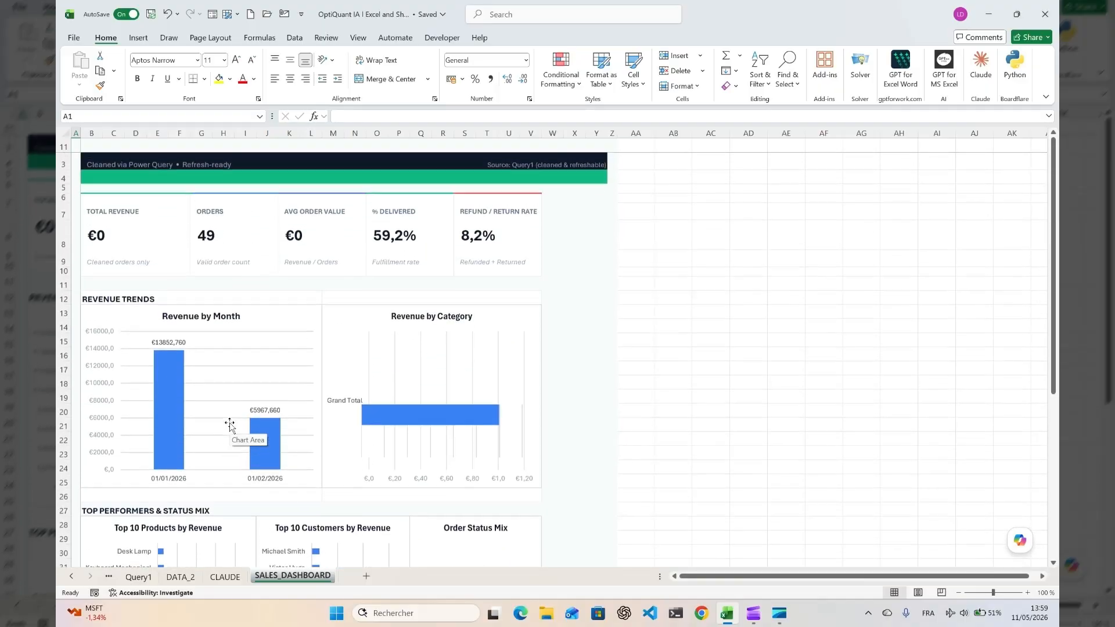
# Compare the filtered KPI cards and Revenue Trends charts with the Top Performers & Status Mix charts.
pyautogui.scroll(-5, 249, 406)
pyautogui.scroll(4, 528, 282)
pyautogui.scroll(-4, 529, 283)
pyautogui.scroll(4, 528, 283)
pyautogui.scroll(-4, 528, 282)
pyautogui.scroll(4, 528, 283)
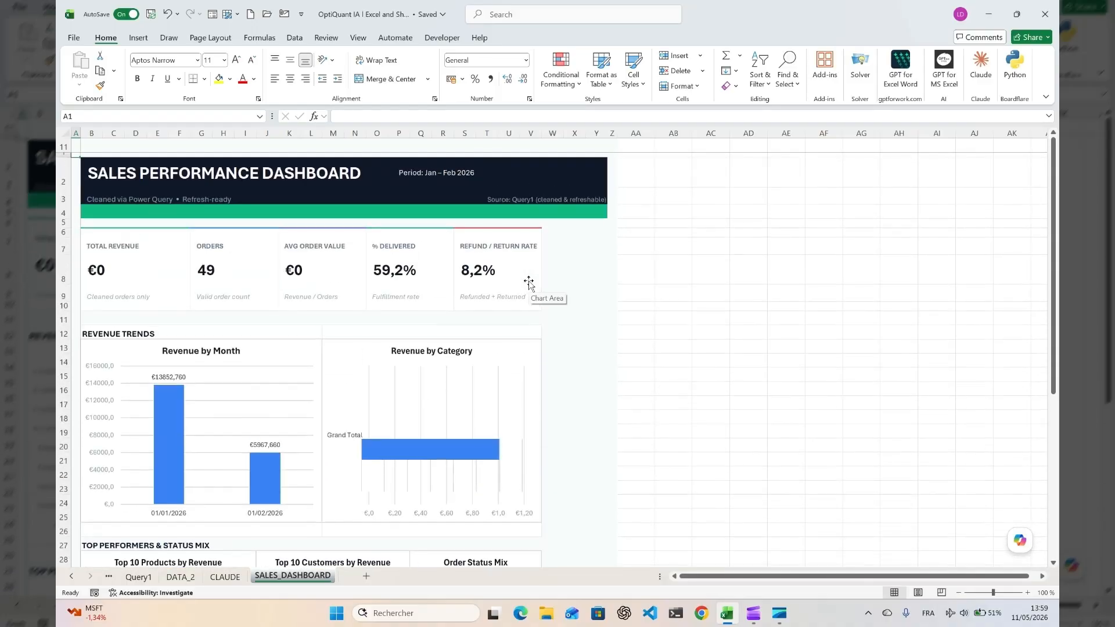
pyautogui.scroll(-6, 528, 282)
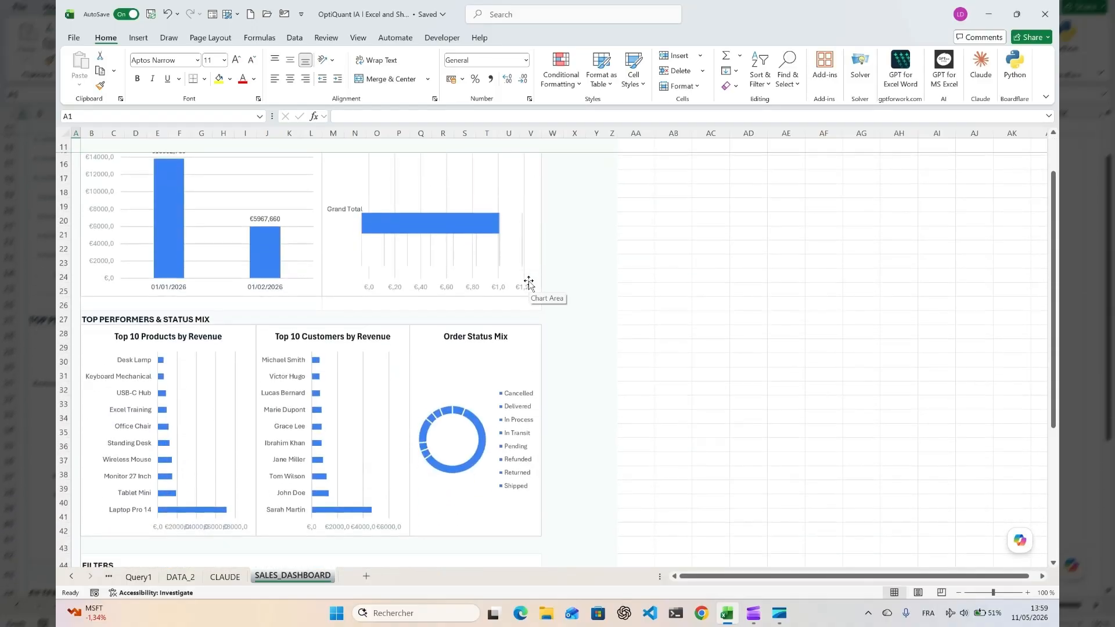
pyautogui.scroll(5, 528, 283)
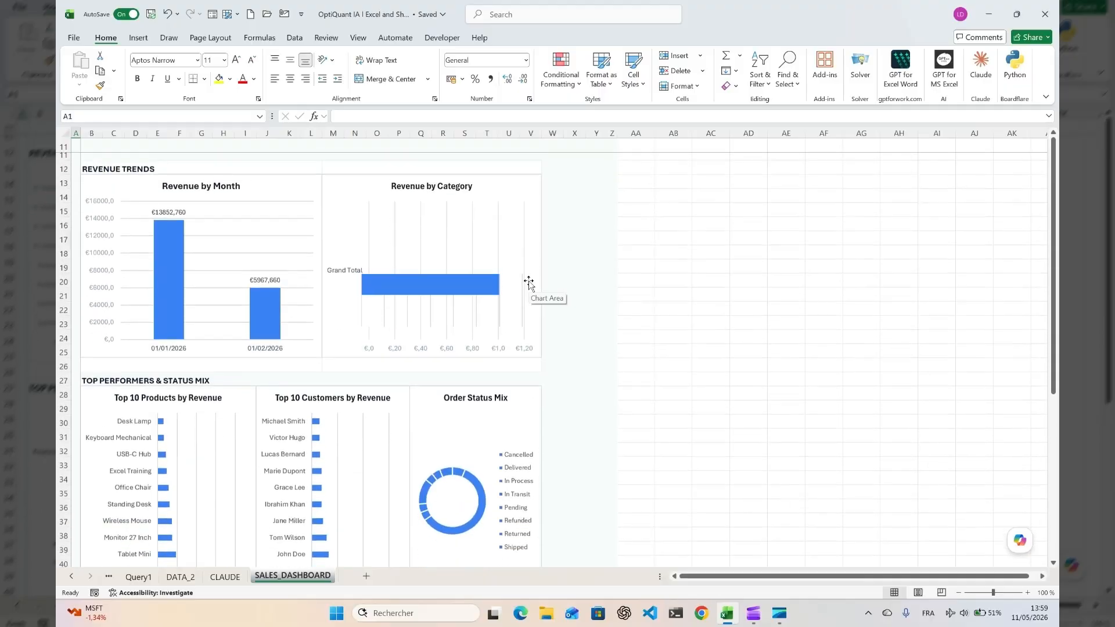
pyautogui.scroll(-3, 529, 282)
pyautogui.scroll(3, 529, 283)
pyautogui.scroll(-3, 528, 283)
pyautogui.scroll(3, 528, 283)
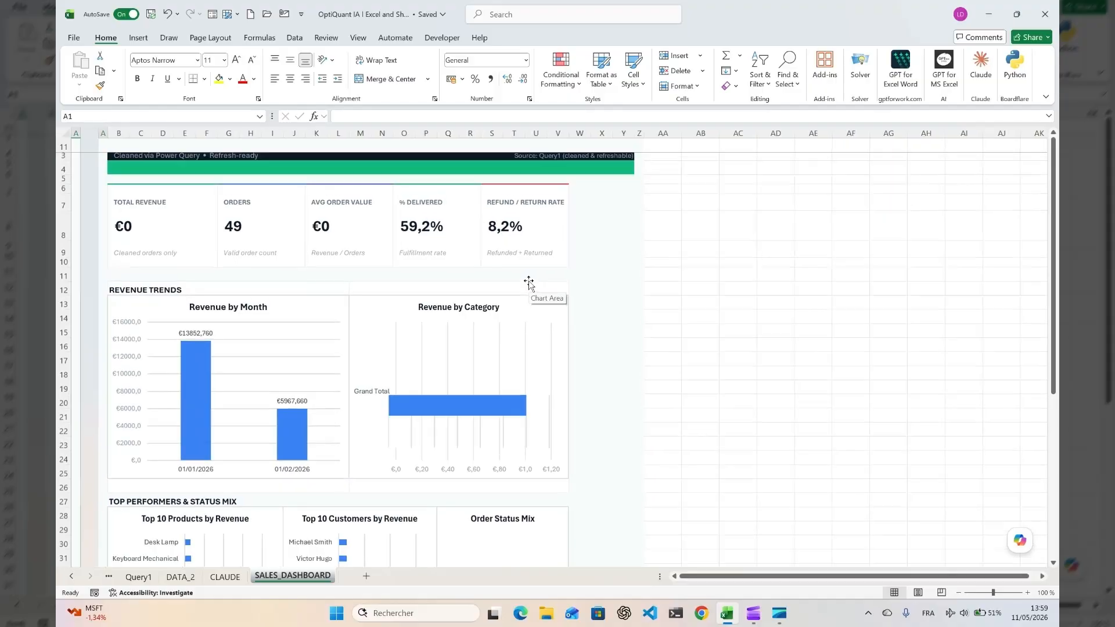
pyautogui.scroll(1, 528, 283)
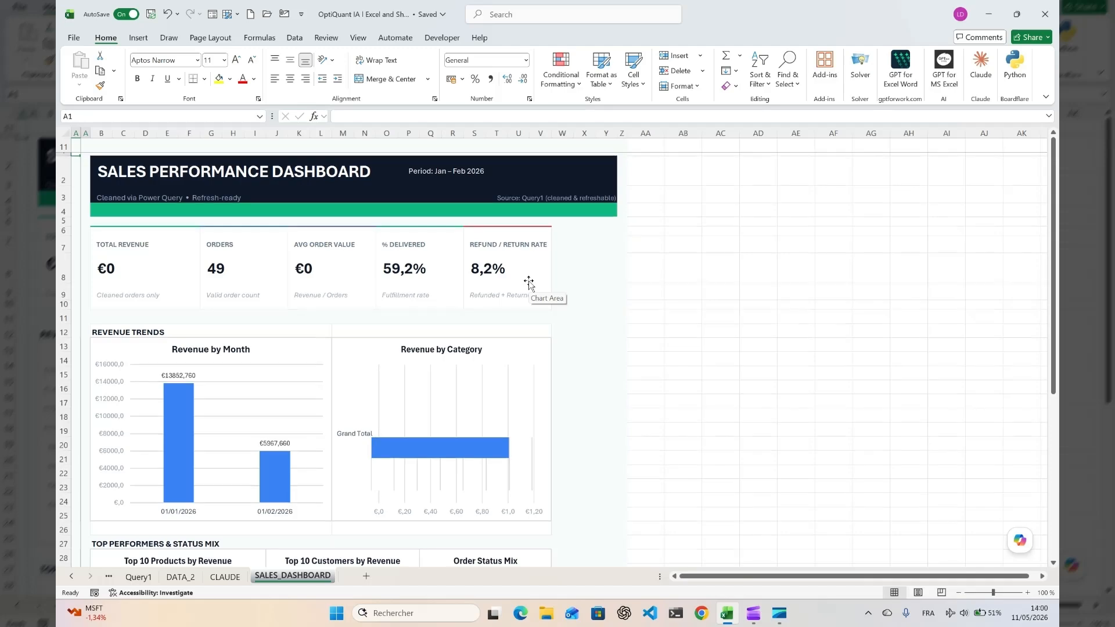
# Examine the whole filtered dashboard again, from the header and KPI cards down to the Country, Sales Rep, Order Status and Category slicers.
pyautogui.scroll(-1, 528, 282)
pyautogui.scroll(-7, 529, 282)
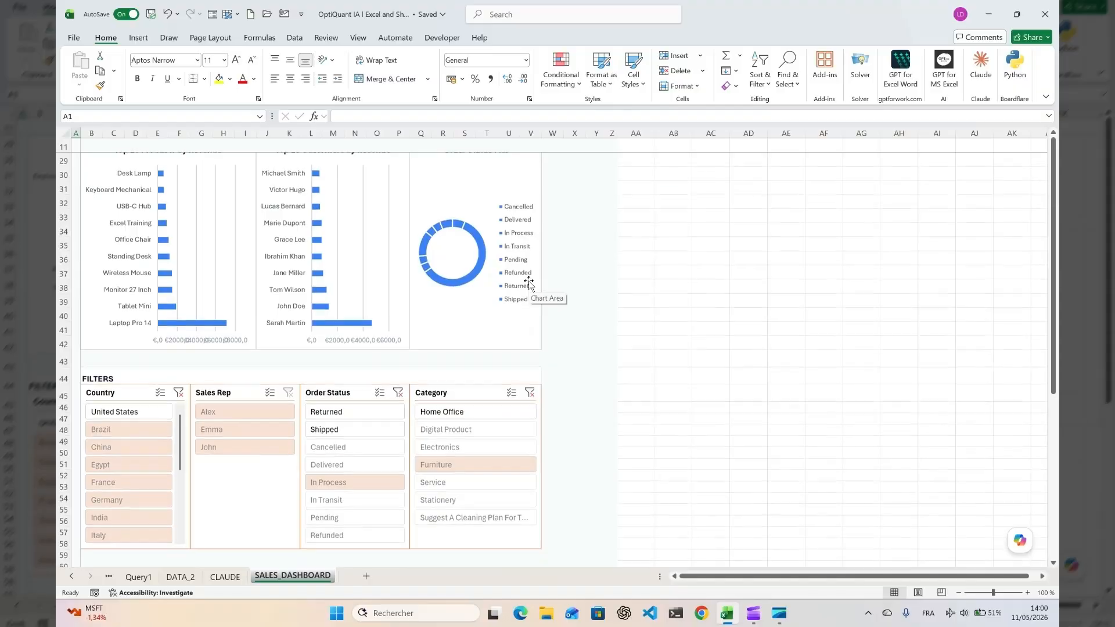
pyautogui.scroll(7, 528, 283)
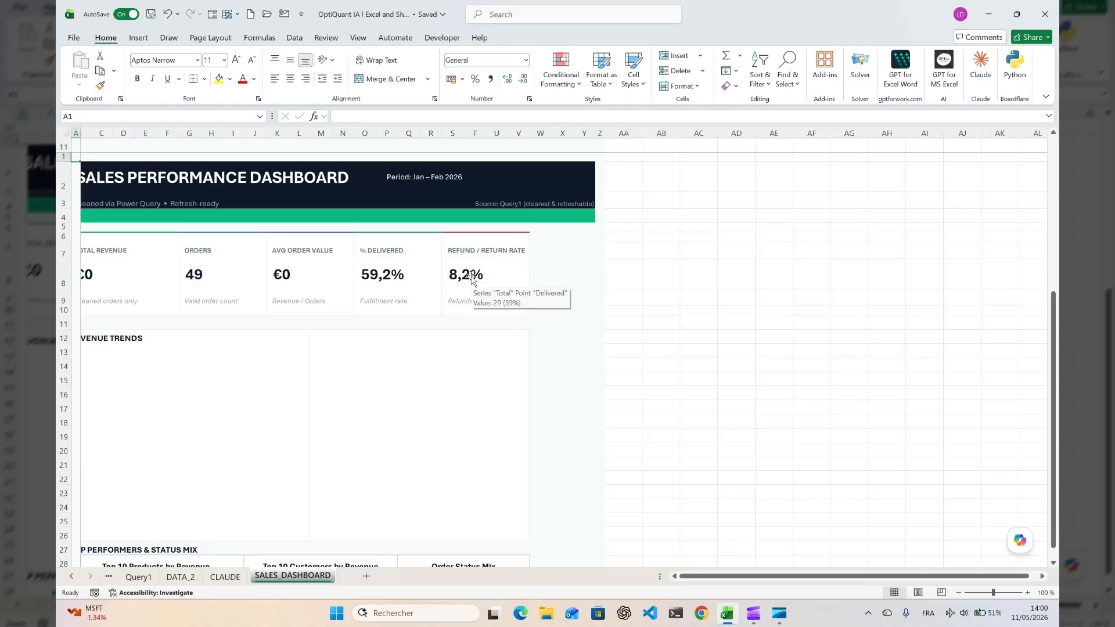
pyautogui.hscroll(-1, 530, 291)
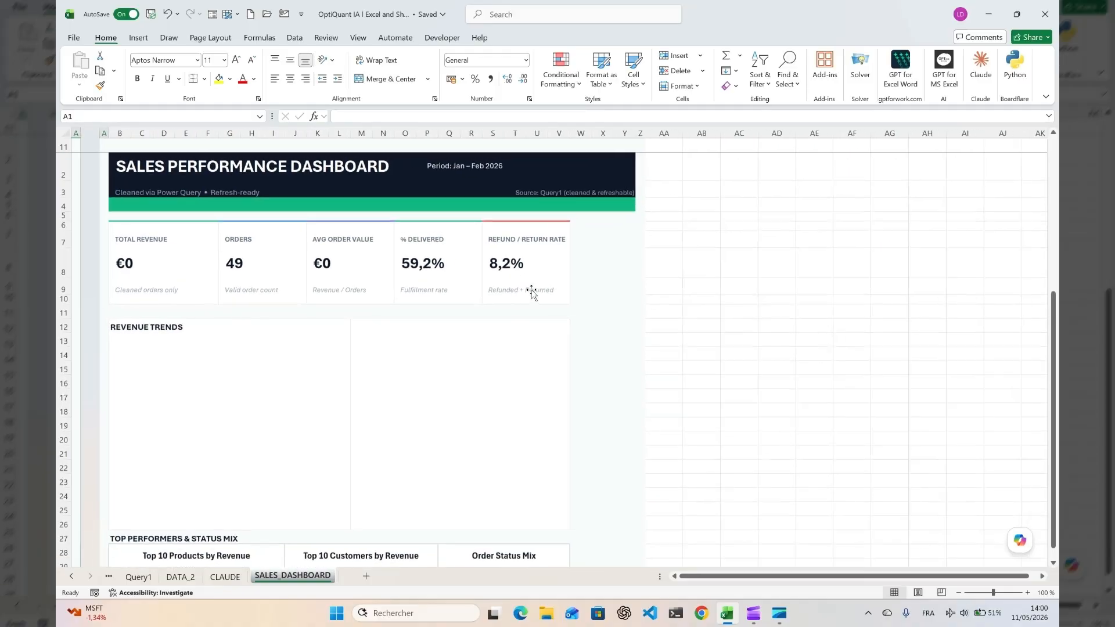
pyautogui.scroll(-4, 530, 291)
pyautogui.scroll(3, 531, 292)
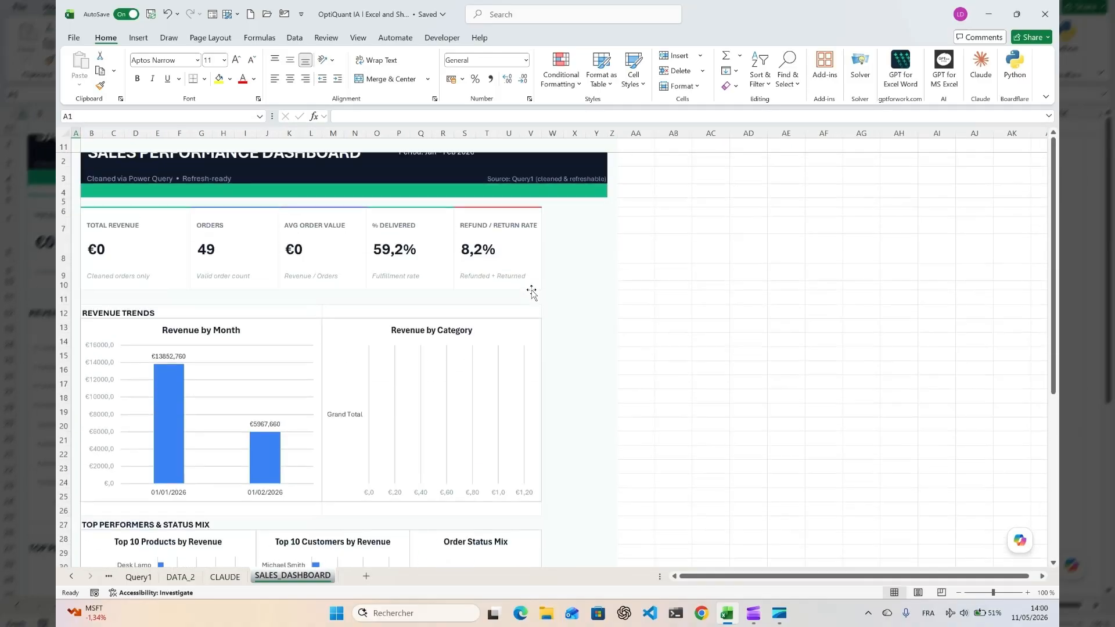
pyautogui.scroll(3, 531, 291)
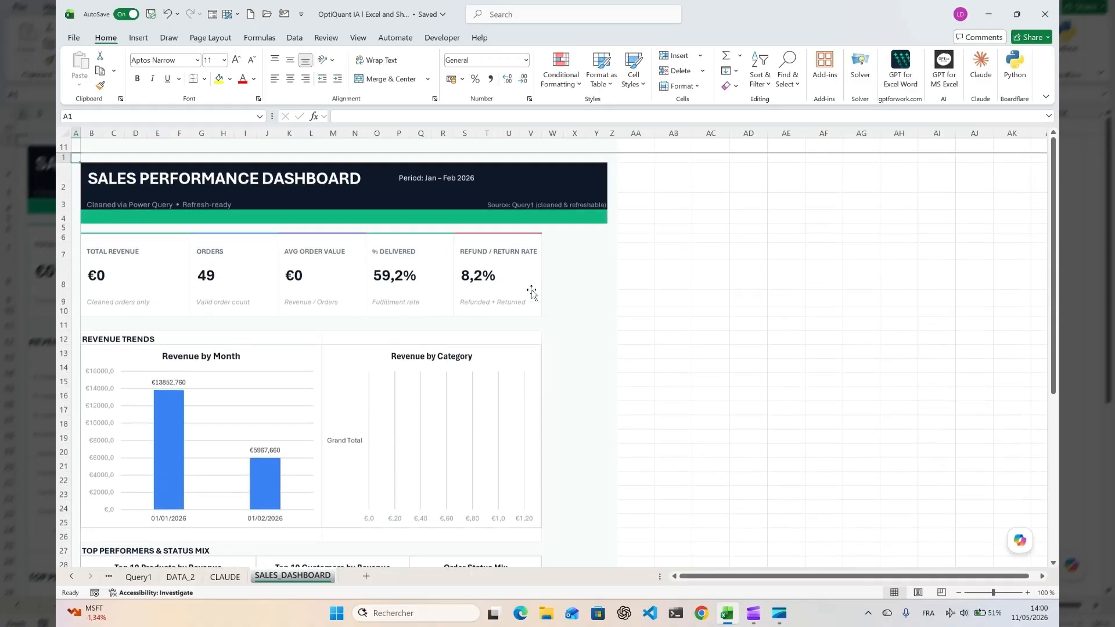
pyautogui.scroll(-1, 532, 291)
pyautogui.scroll(-3, 229, 249)
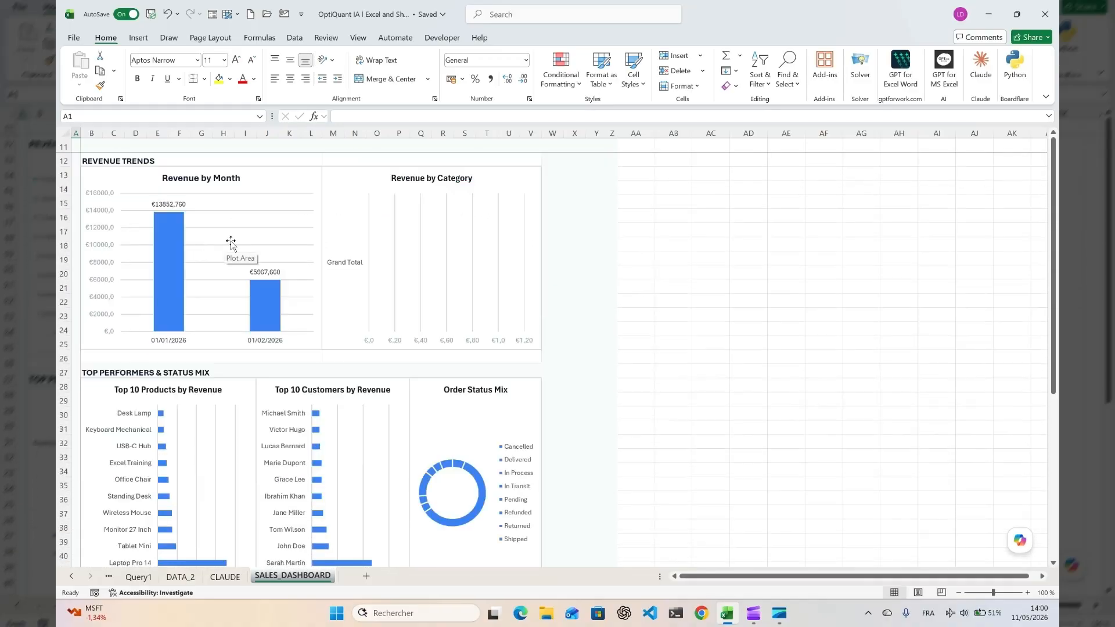
pyautogui.scroll(4, 228, 273)
pyautogui.scroll(-4, 226, 284)
pyautogui.scroll(3, 225, 284)
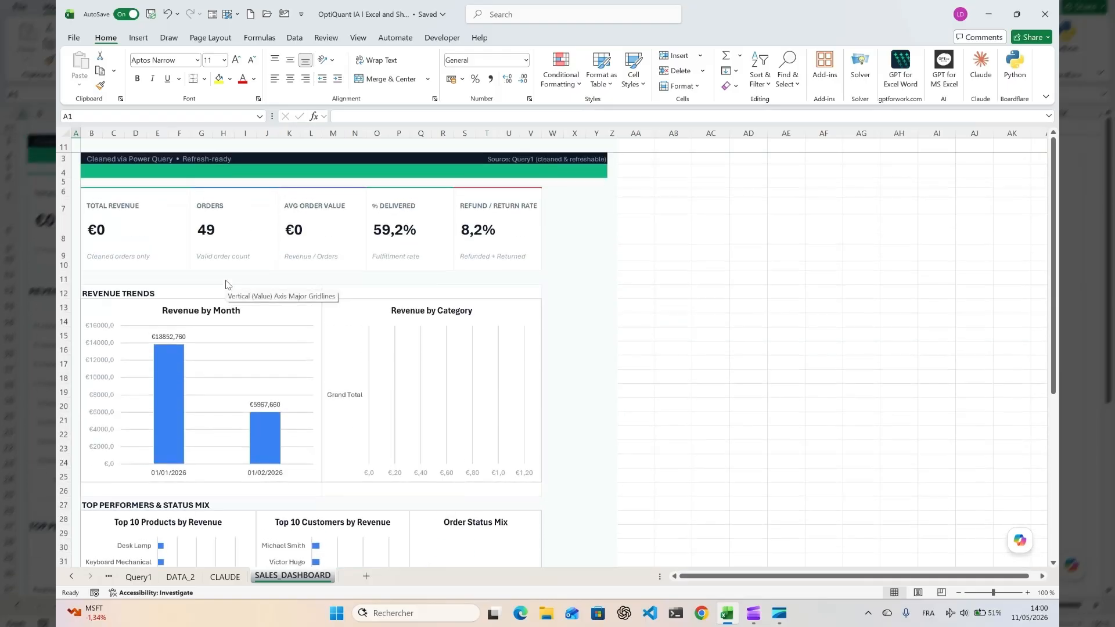
pyautogui.scroll(-7, 226, 284)
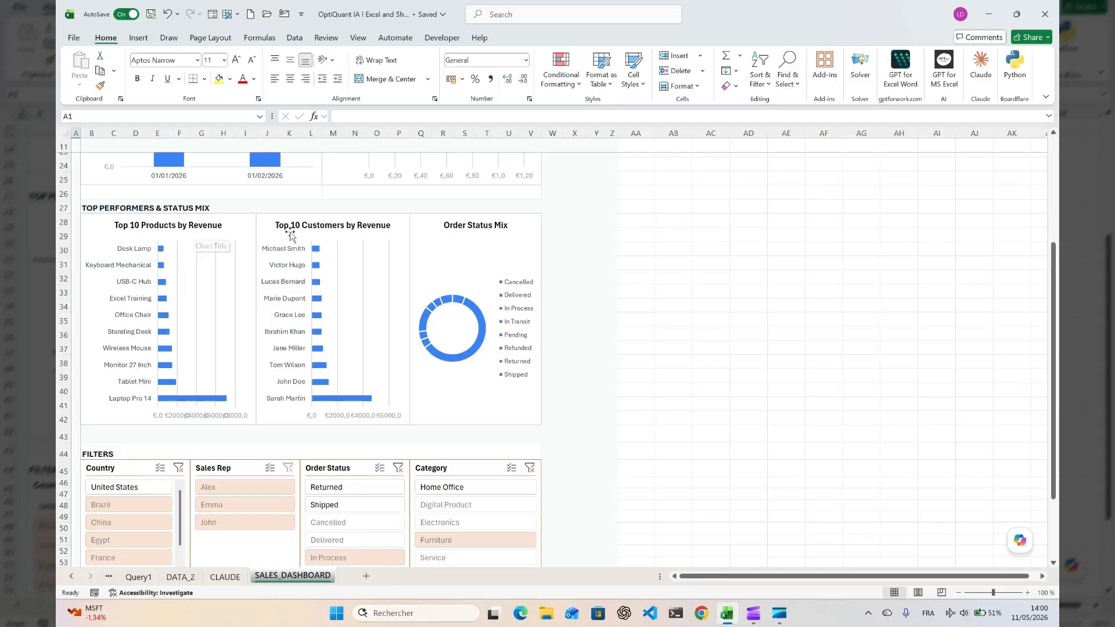
pyautogui.scroll(-3, 428, 331)
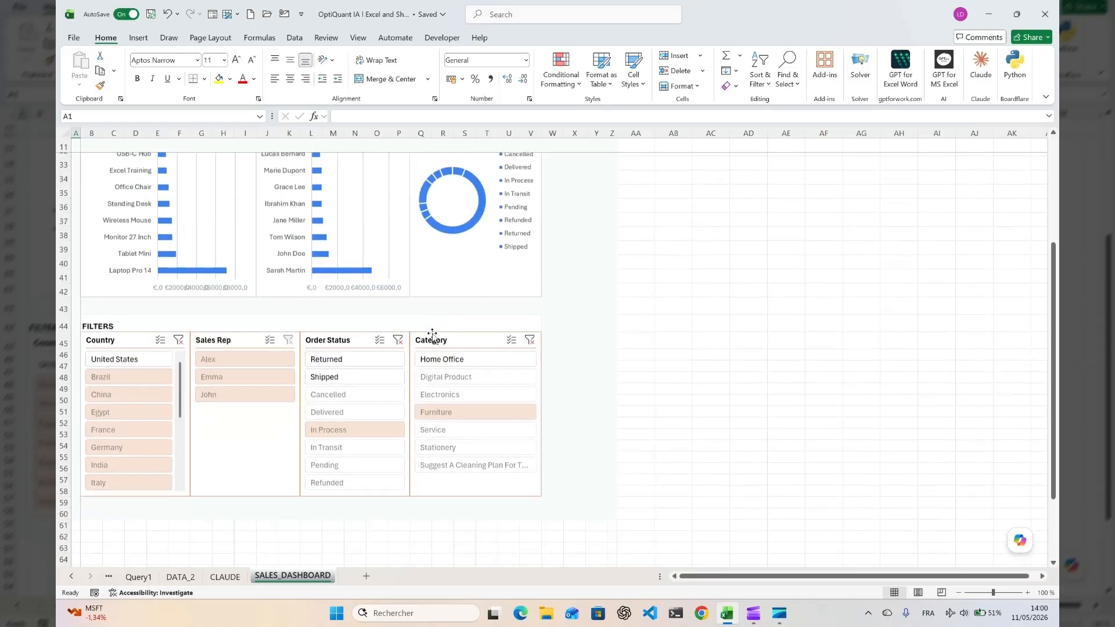